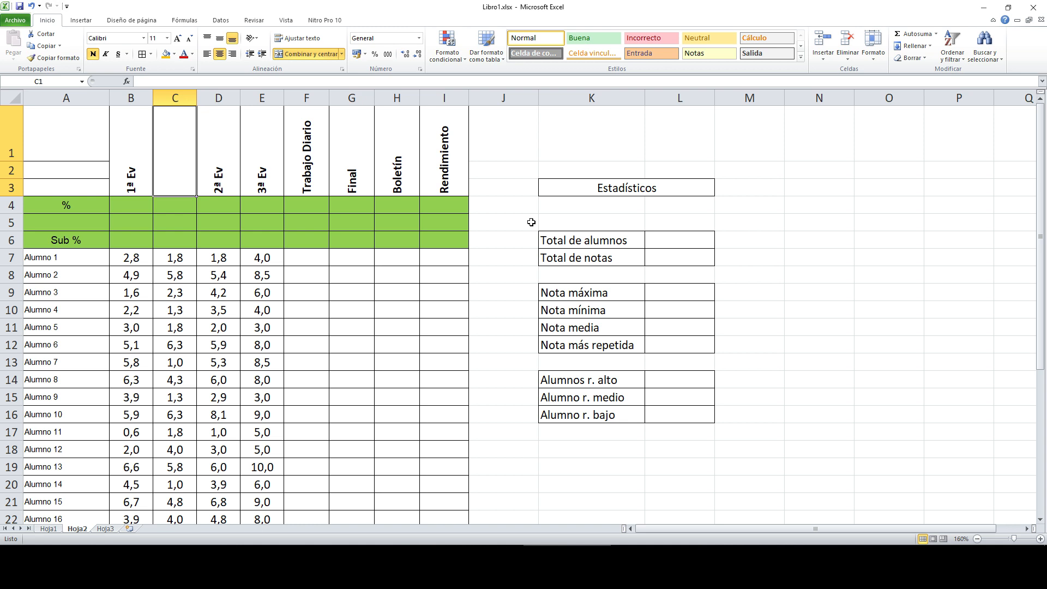
Step: Look over the Estadísticos labels: Total de alumnos, Total de notas and Nota máxima
left_click(627, 190)
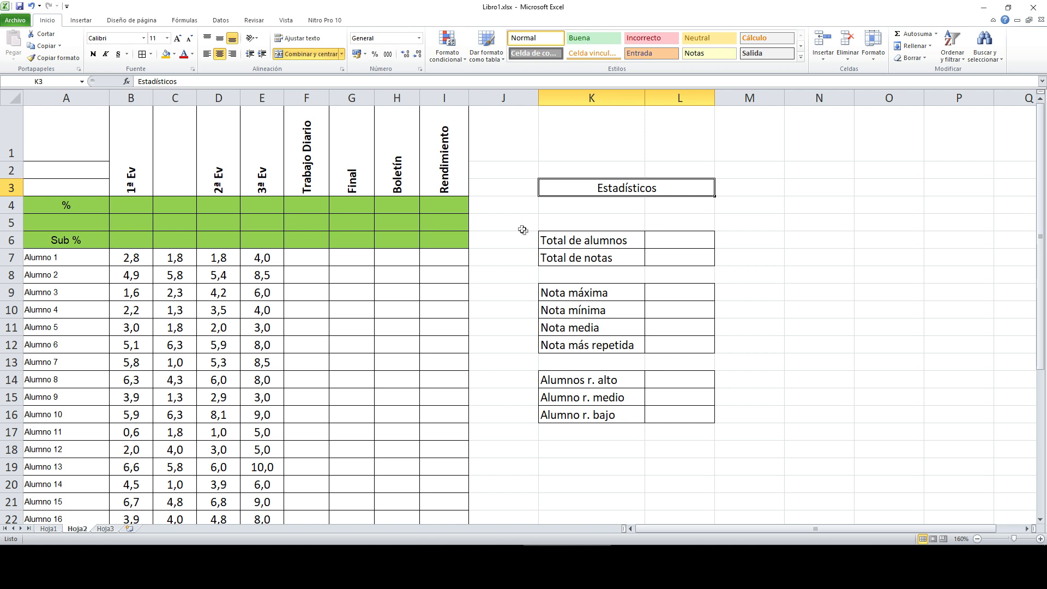
left_click_drag(609, 242, 666, 242)
left_click(615, 255)
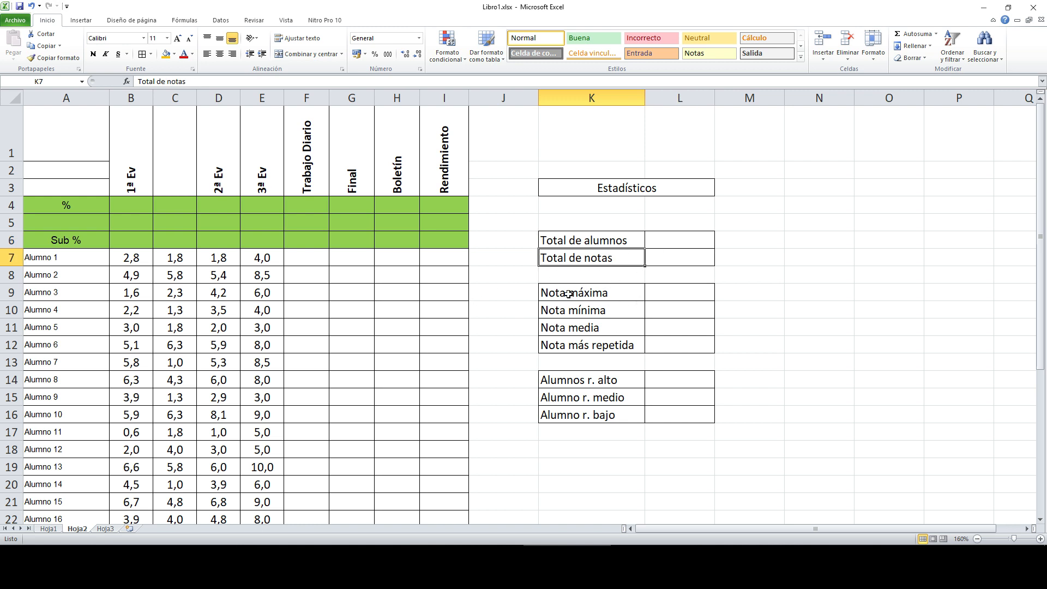
left_click(604, 289)
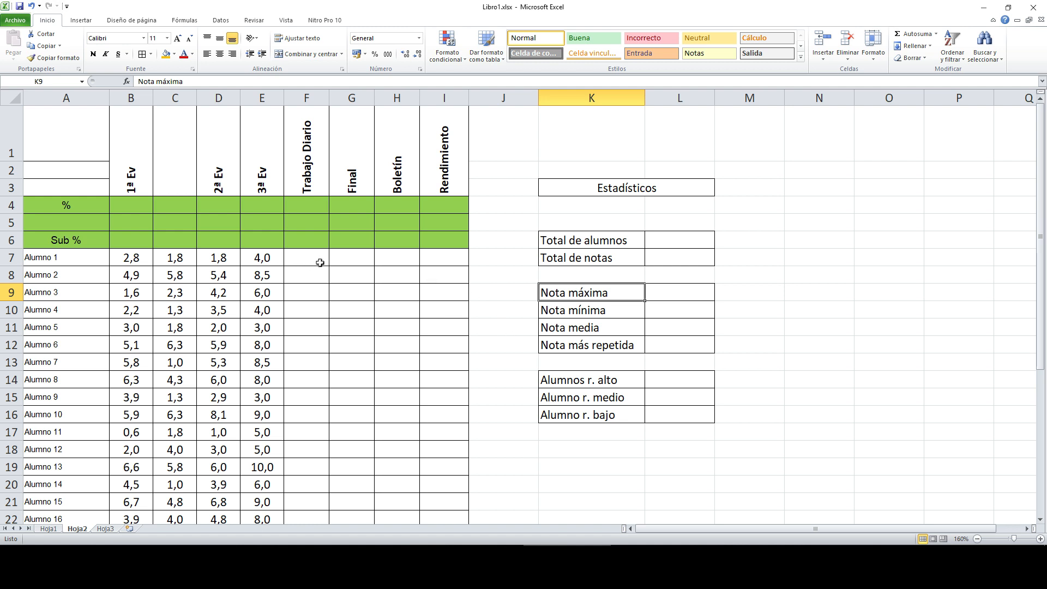
scroll(147, 281, "down", 5)
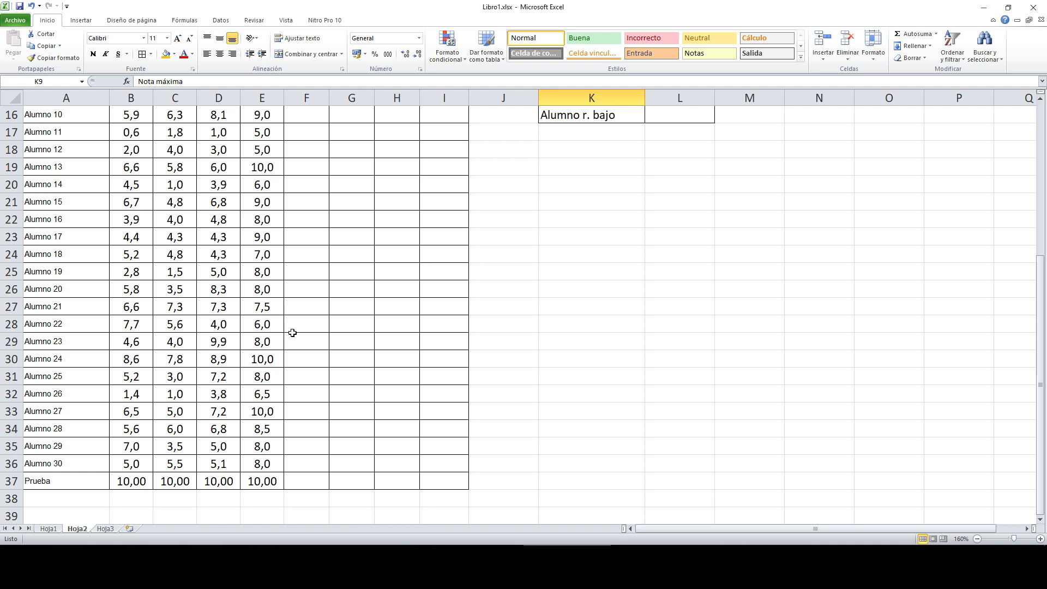
scroll(293, 333, "up", 5)
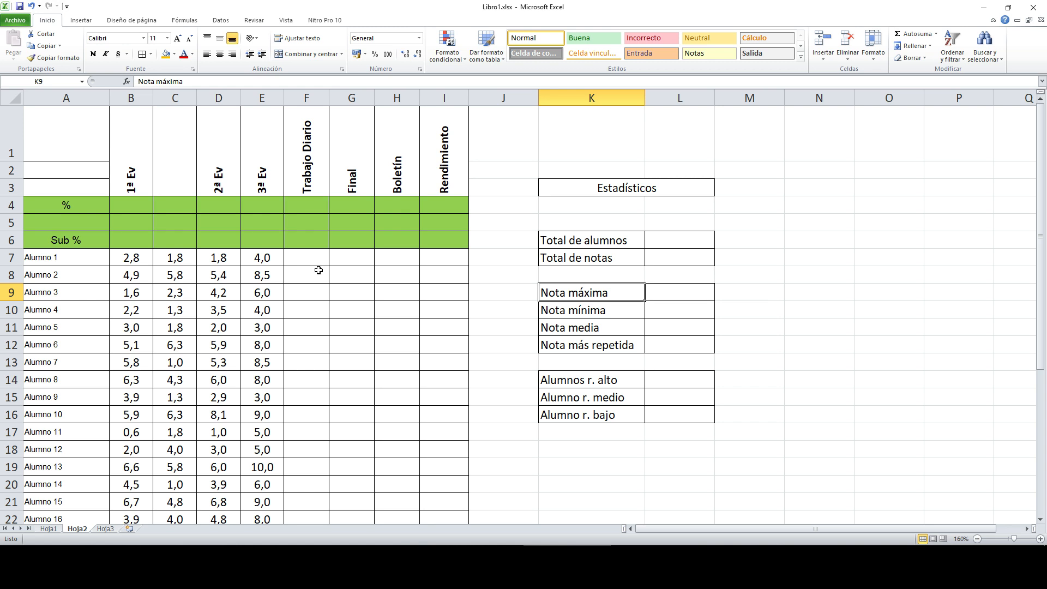
scroll(166, 247, "down", 5)
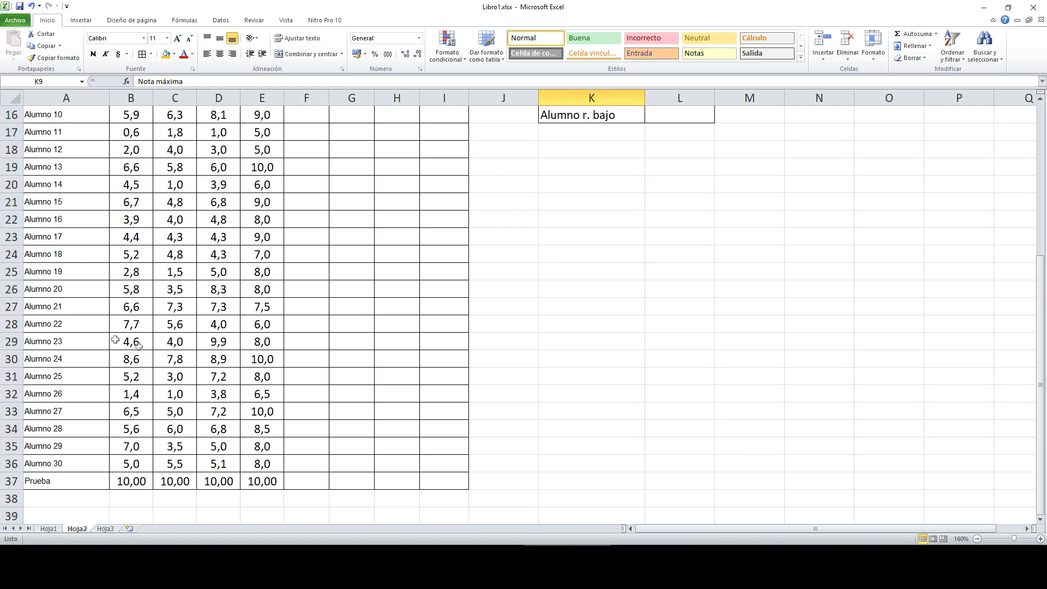
scroll(224, 488, "up", 5)
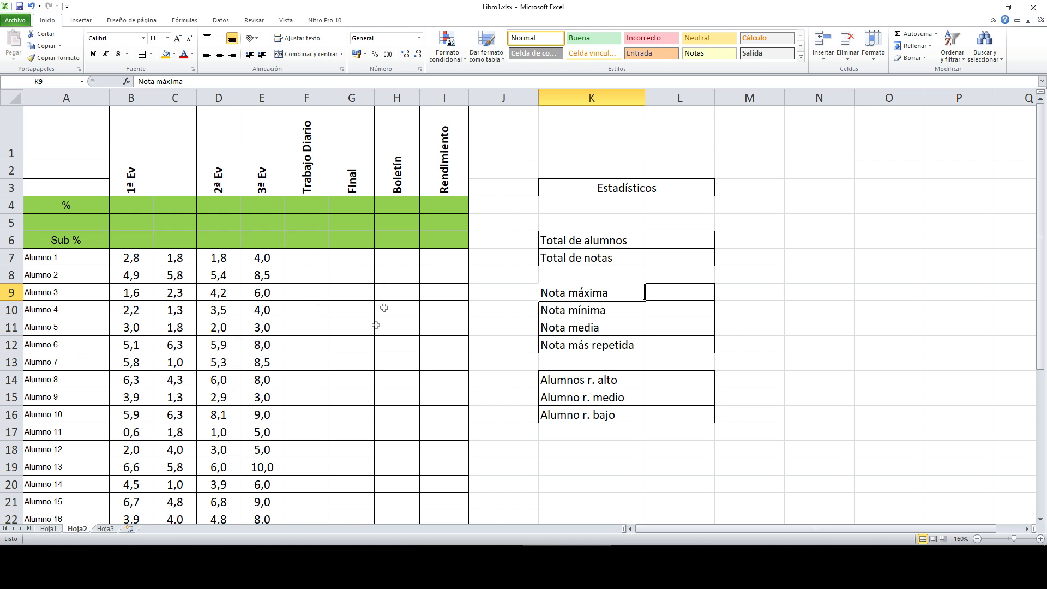
scroll(262, 339, "down", 6)
scroll(261, 339, "up", 6)
Step: Try a 100% weight in the Final cell of the % row, then clear it
left_click(87, 205)
left_click_drag(87, 206, 445, 239)
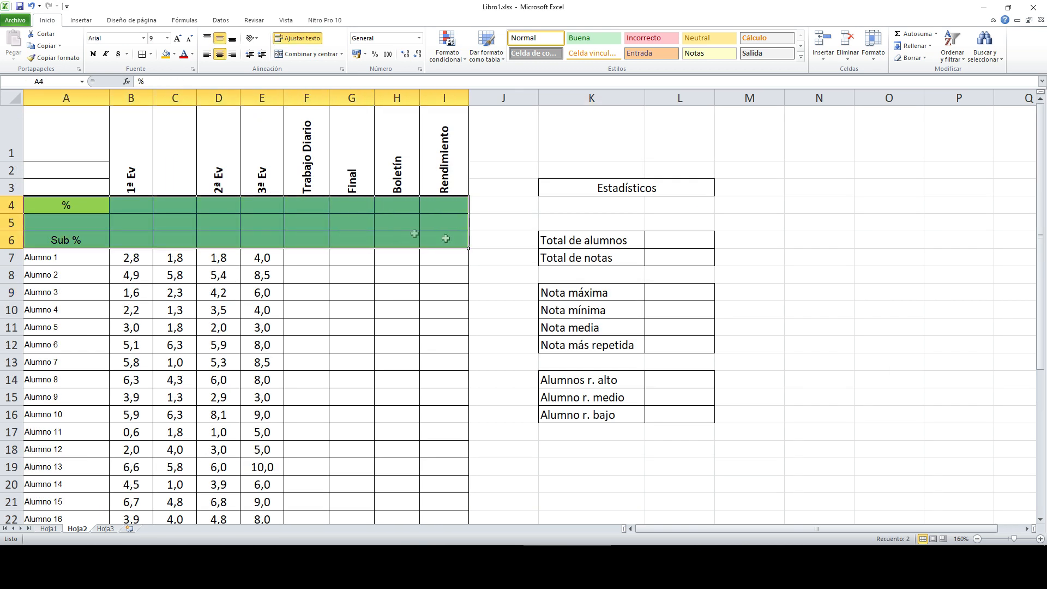
left_click(96, 206)
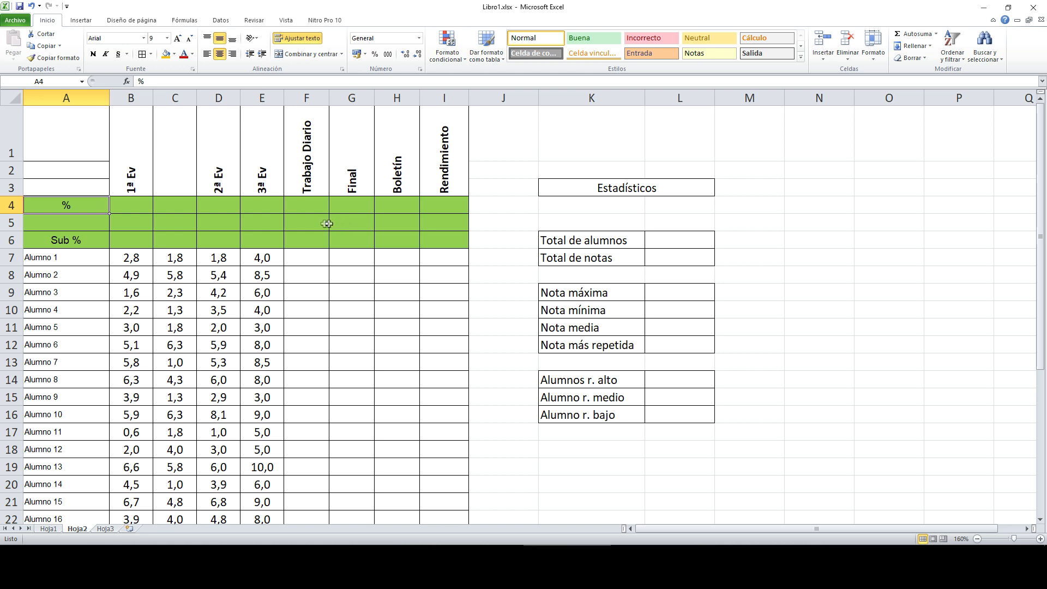
left_click(142, 203)
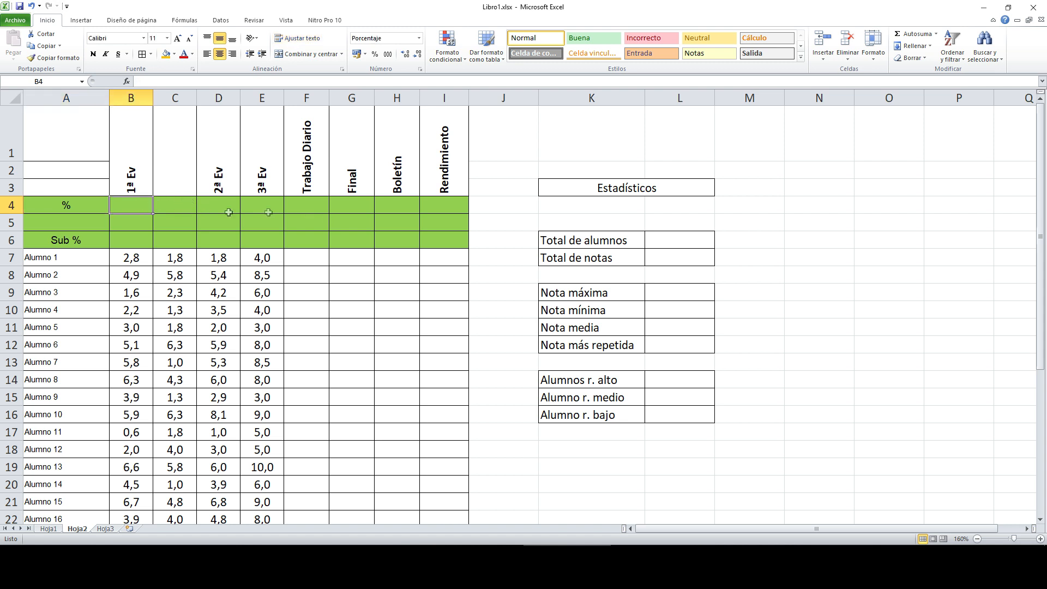
left_click(352, 207)
type("100")
key("Return")
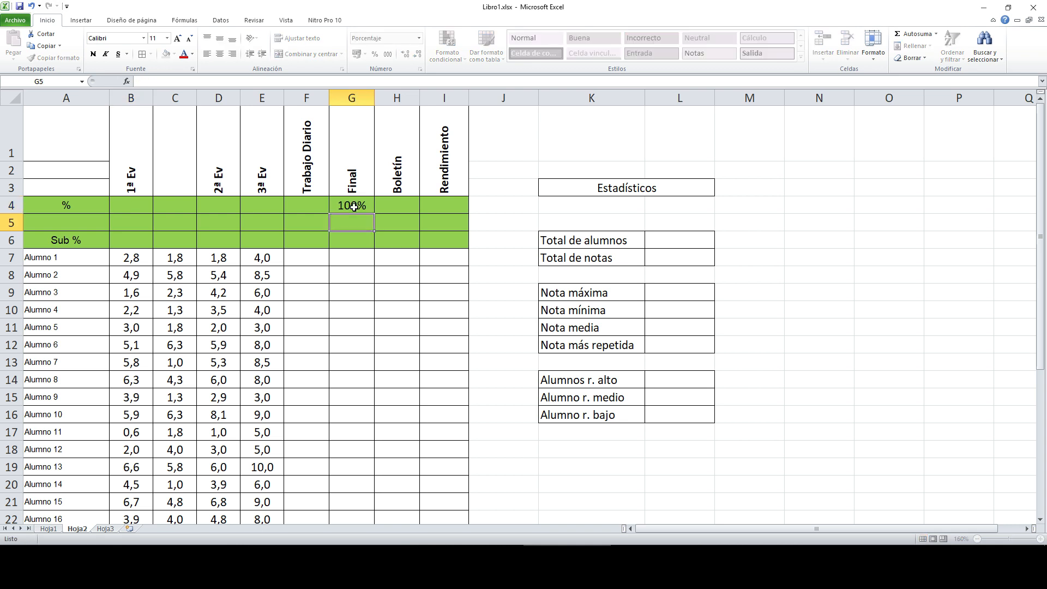
left_click(360, 205)
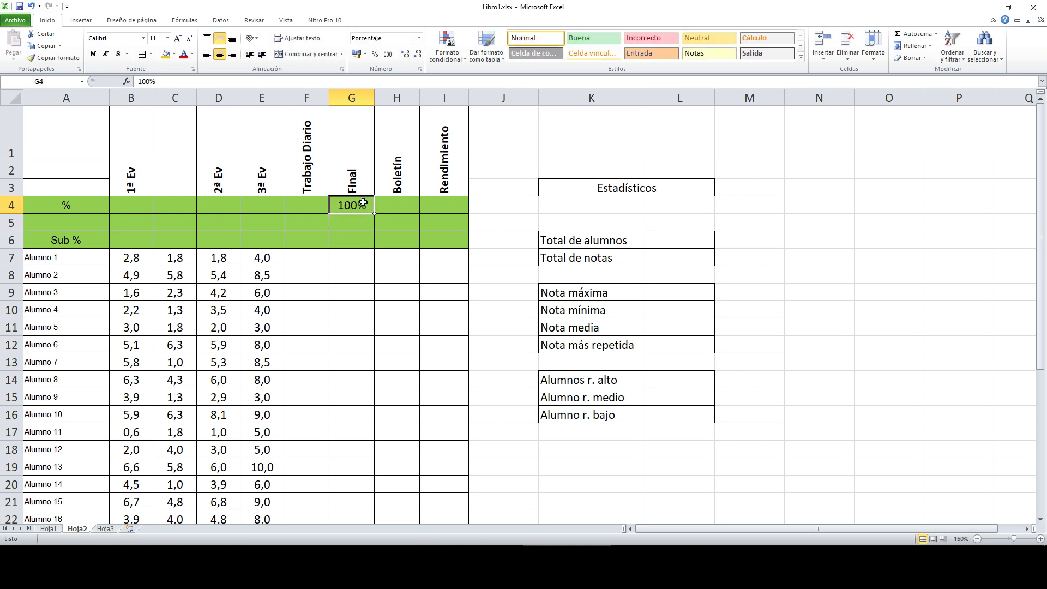
key("Delete")
Step: Inspect the weight cells from 1ª Ev through Trabajo Diario
left_click_drag(127, 200, 304, 202)
left_click(141, 204)
left_click(229, 205)
left_click(286, 200)
left_click(271, 203)
left_click(301, 205)
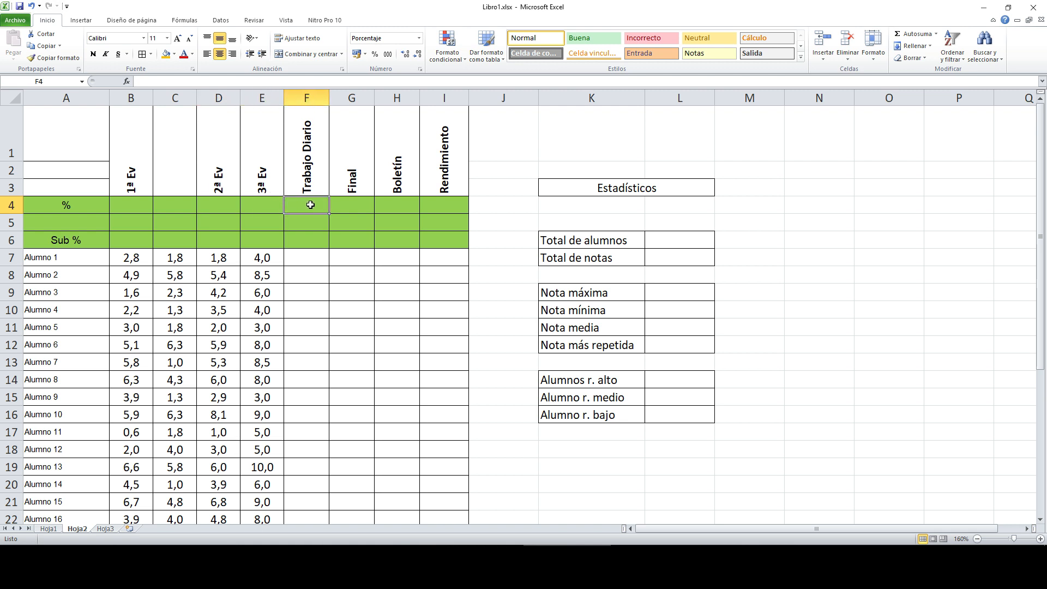
Step: Move the grade block C7:E37 one column right to D7:F37
left_click_drag(183, 257, 264, 505)
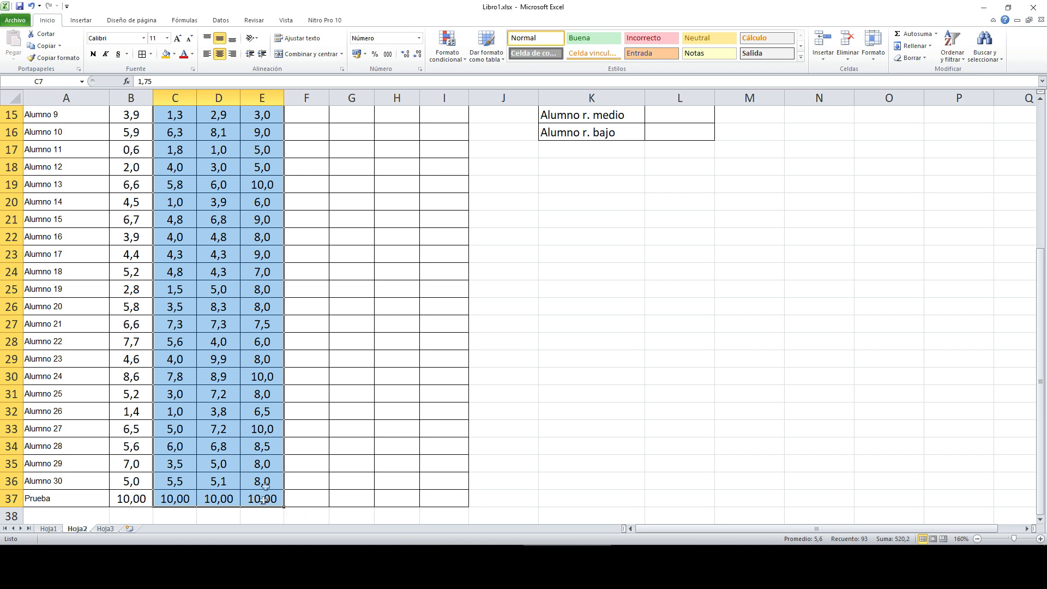
scroll(272, 282, "up", 5)
left_click_drag(223, 250, 266, 251)
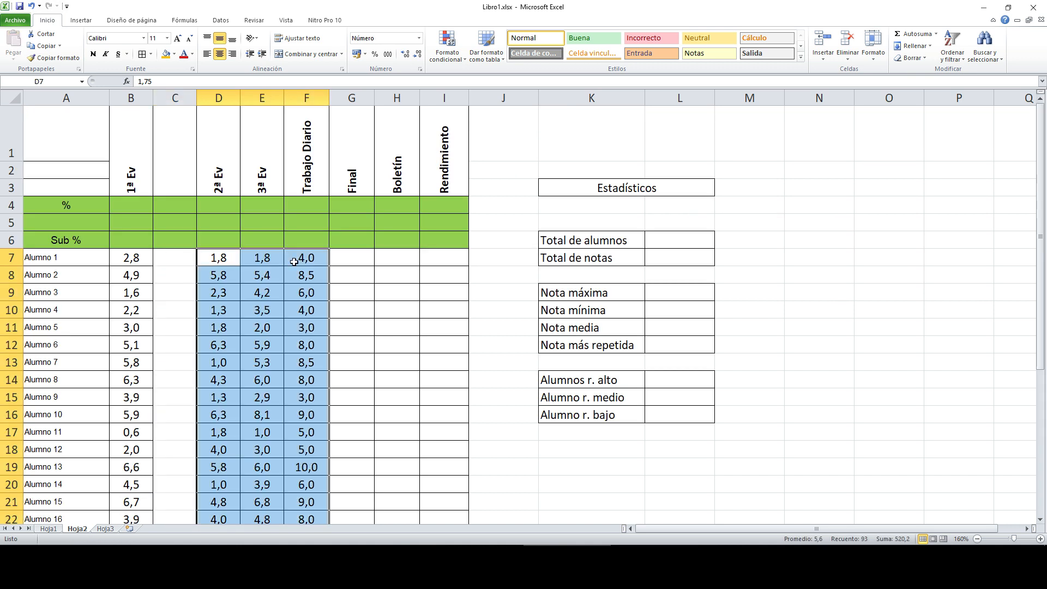
left_click_drag(174, 256, 174, 498)
scroll(239, 272, "up", 5)
left_click(242, 279)
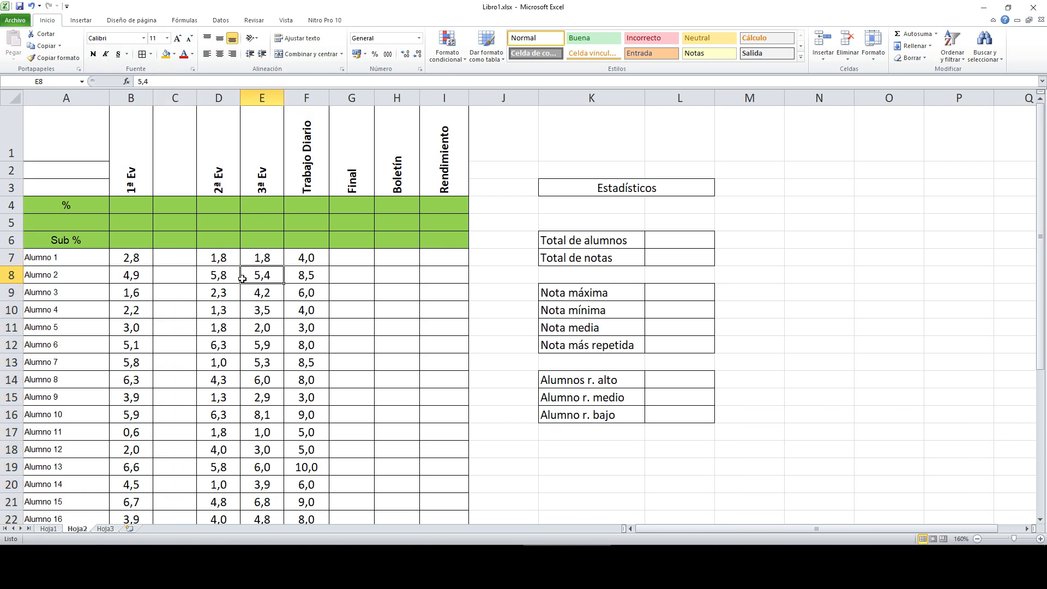
Step: Enter weights 20% (1ª Ev), 20% (2ª Ev), 30% (3ª Ev) and 8% (Trabajo Diario)
left_click(139, 203)
type("20")
key("Tab")
key("Tab")
key("Tab")
key("Left")
type("20")
key("Tab")
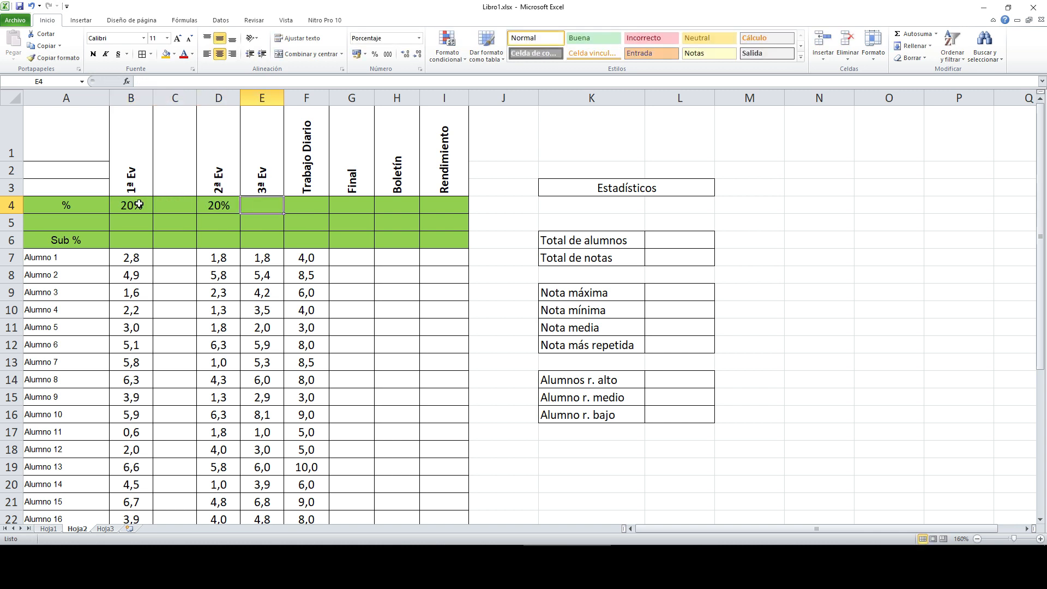
type("30")
left_click(312, 209)
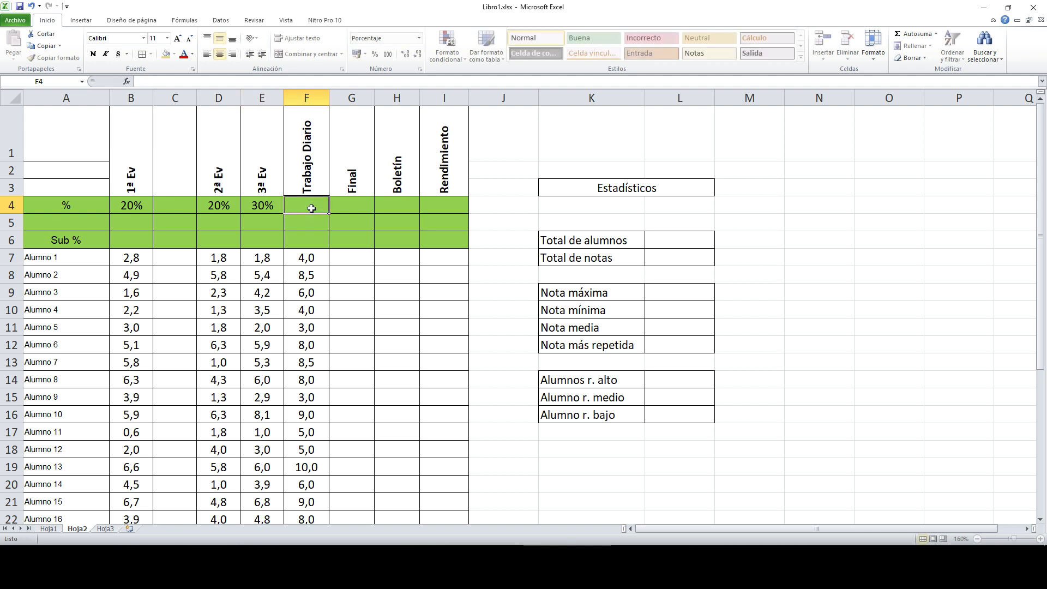
type("8")
key("Return")
Step: Check each weight and select all four to view their total
left_click(228, 206)
left_click(270, 206)
left_click(294, 204)
left_click_drag(126, 205, 308, 205)
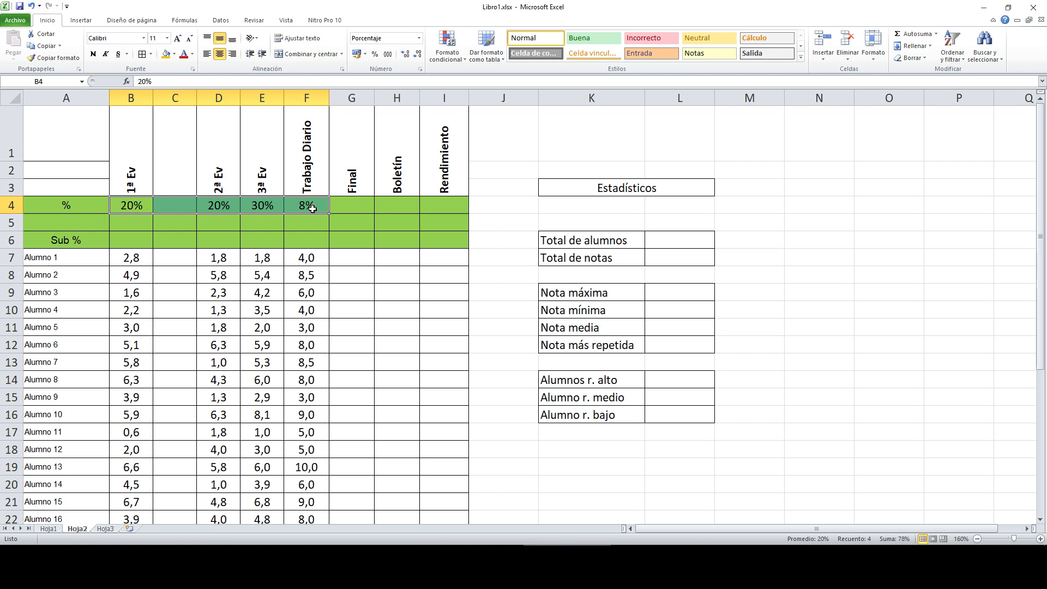
left_click(350, 204)
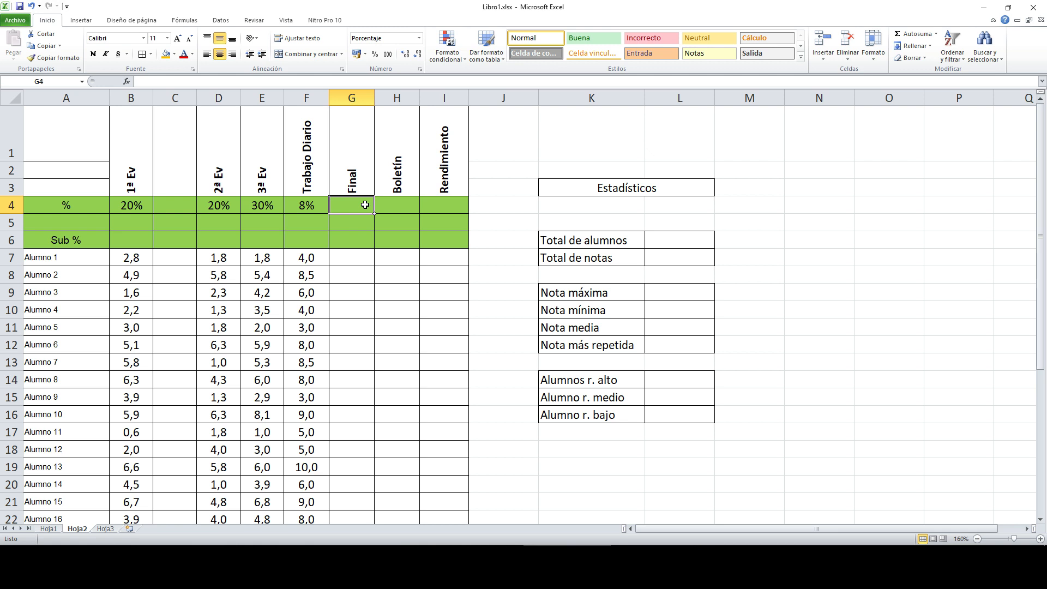
Step: Enter a SUMA formula in G4 adding the B4, D4, E4 and F4 weights
type("=")
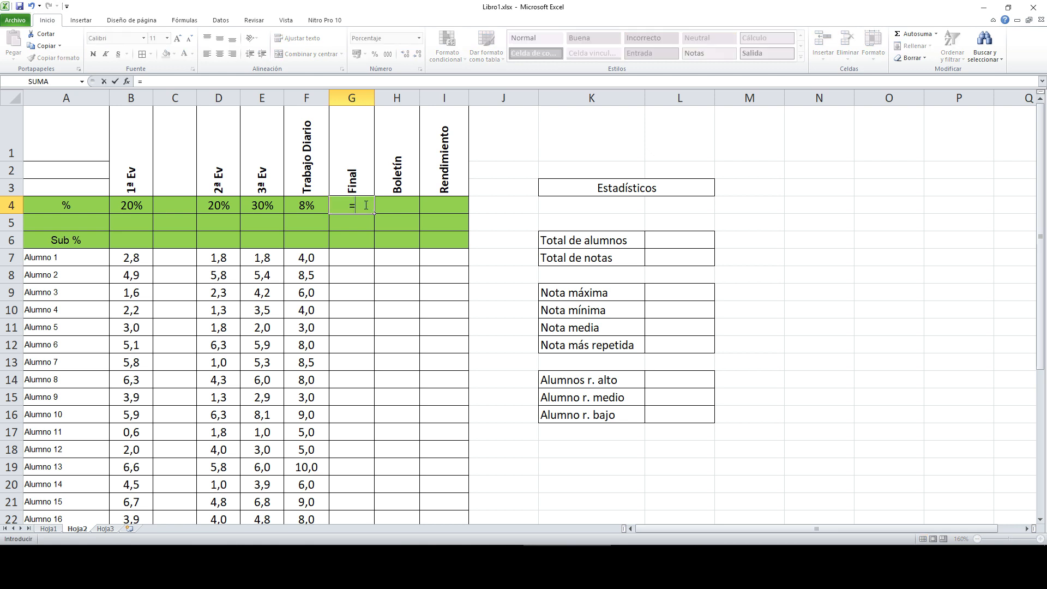
type("SUMA(")
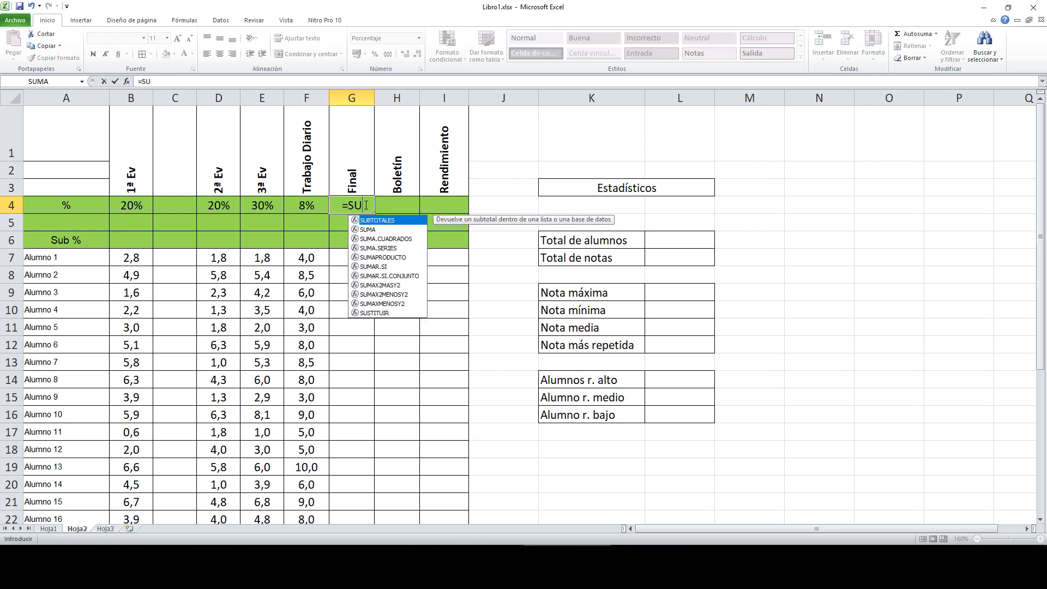
left_click(136, 206)
left_click(225, 206, "ctrl")
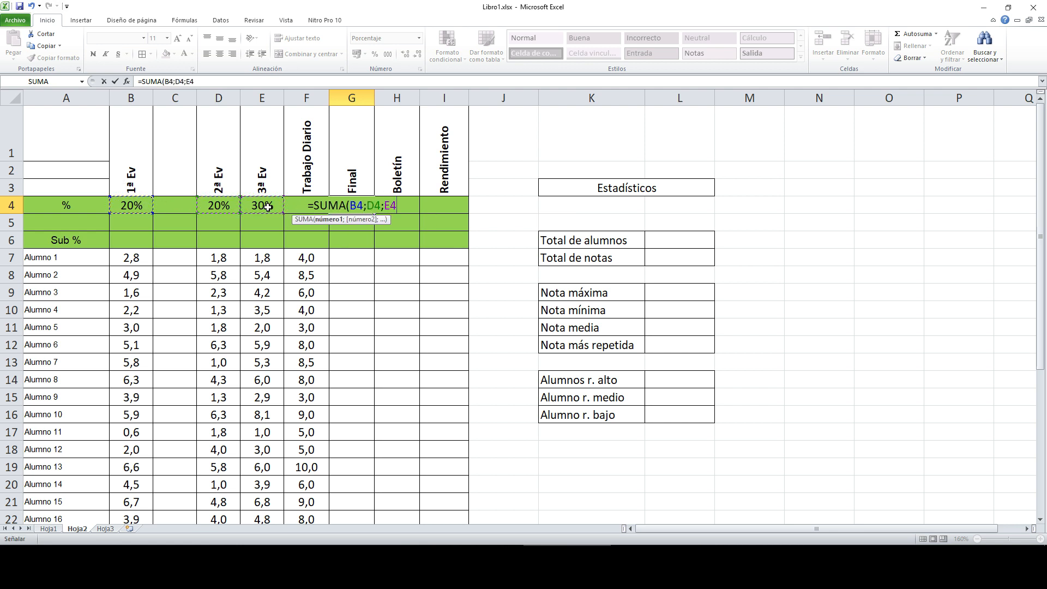
left_click(268, 206, "ctrl")
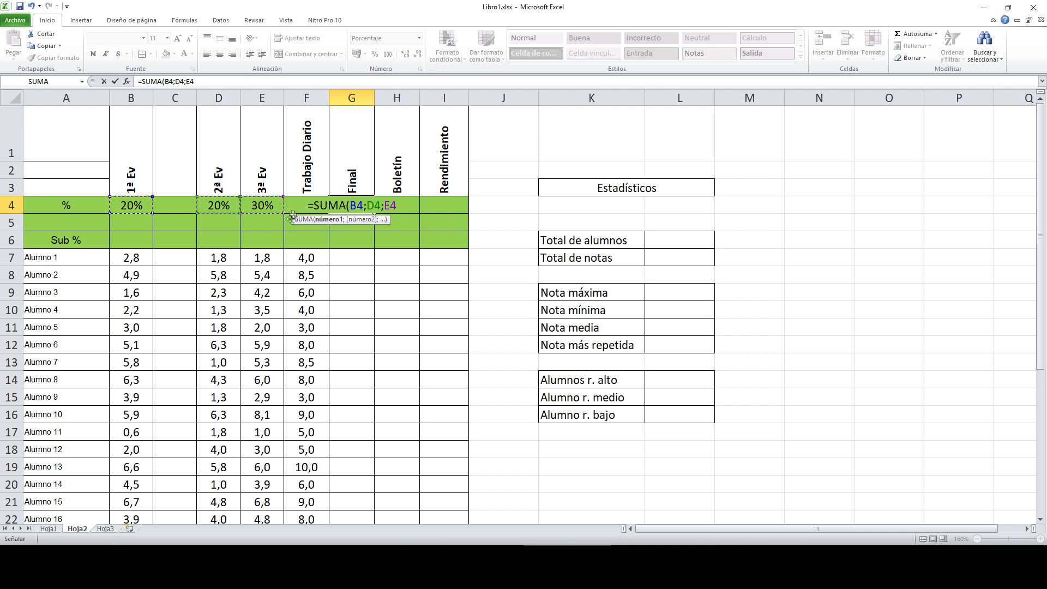
type("F4)")
key("Return")
Step: Add the missing semicolon before F4 so G4 correctly shows 78%
left_click(366, 207)
double_click(375, 98)
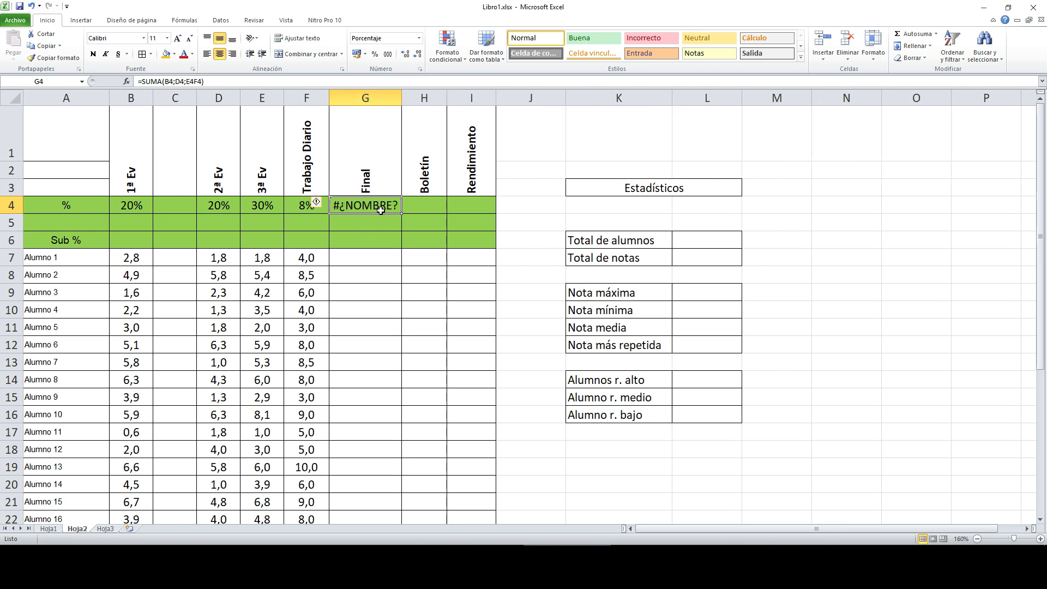
left_click(194, 82)
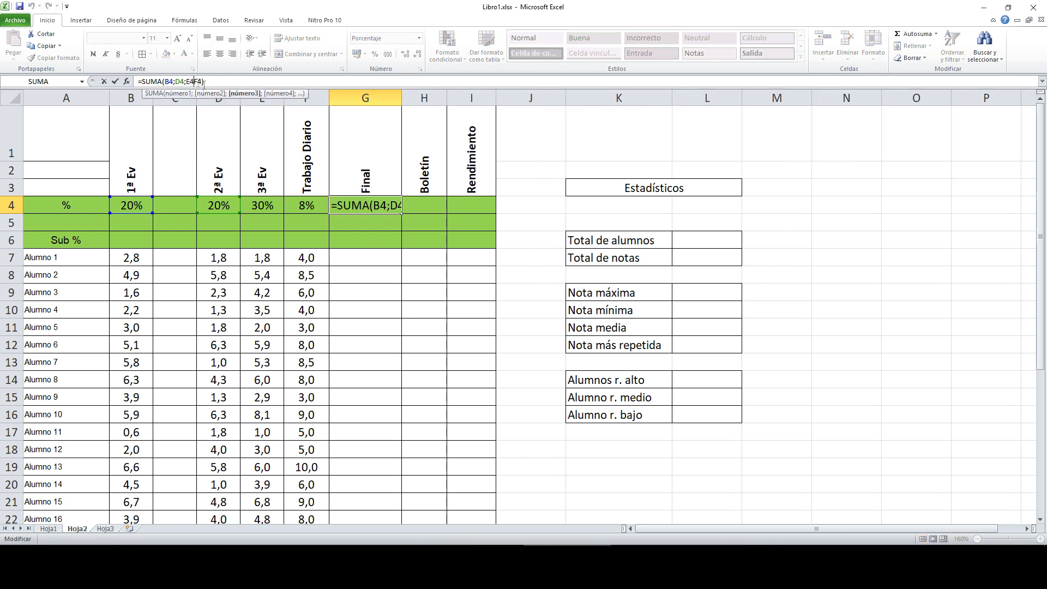
type(";")
key("Return")
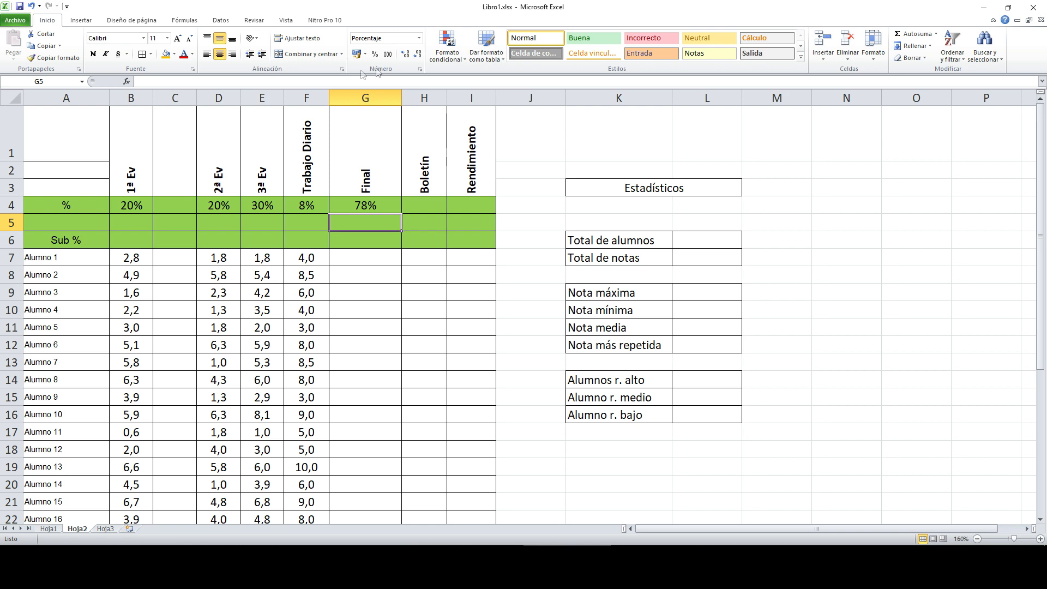
left_click_drag(402, 100, 371, 93)
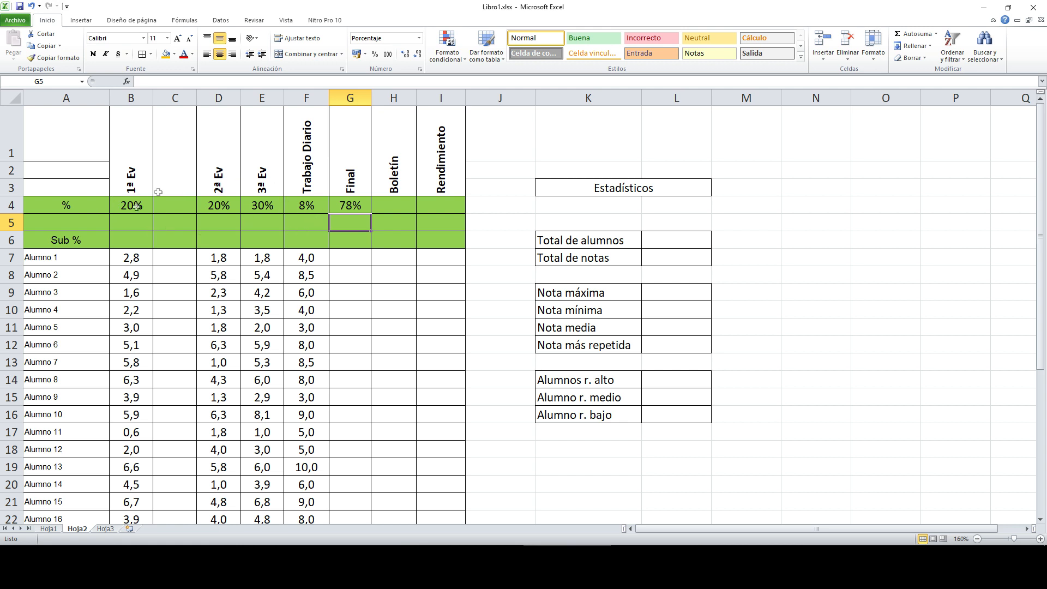
Step: Change the weights to 10% Trabajo Diario, 30% 2ª Ev and 40% 3ª Ev, making G4 total 100%
left_click(364, 207)
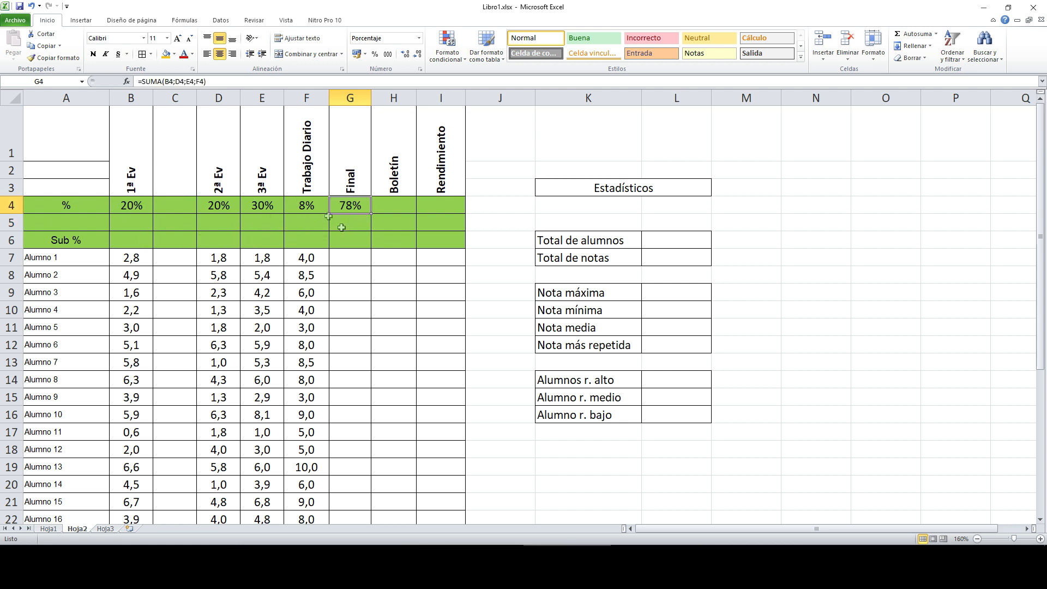
left_click(309, 206)
type("10")
key("Return")
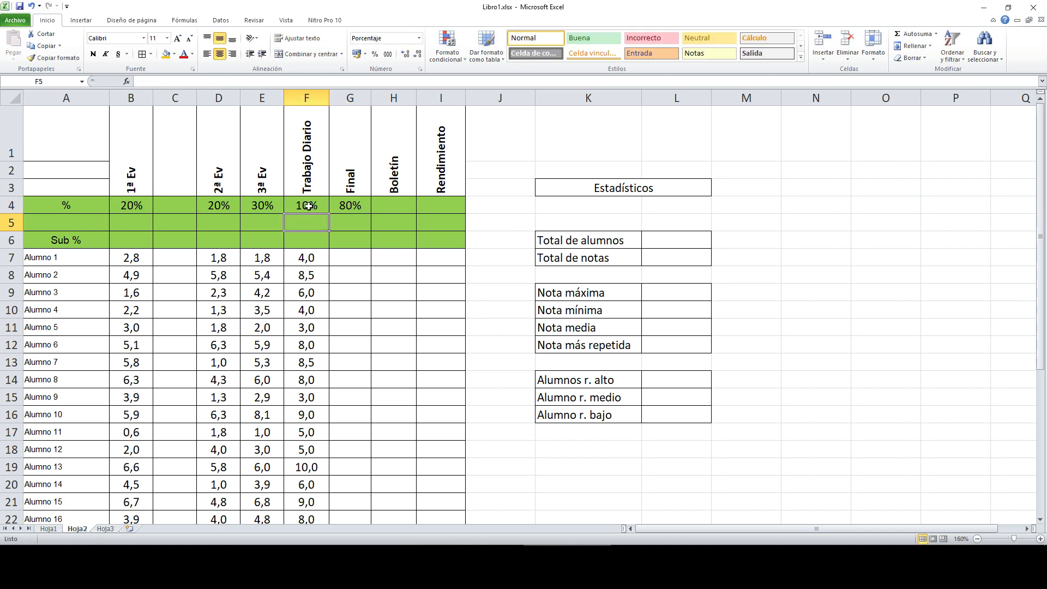
left_click(132, 206)
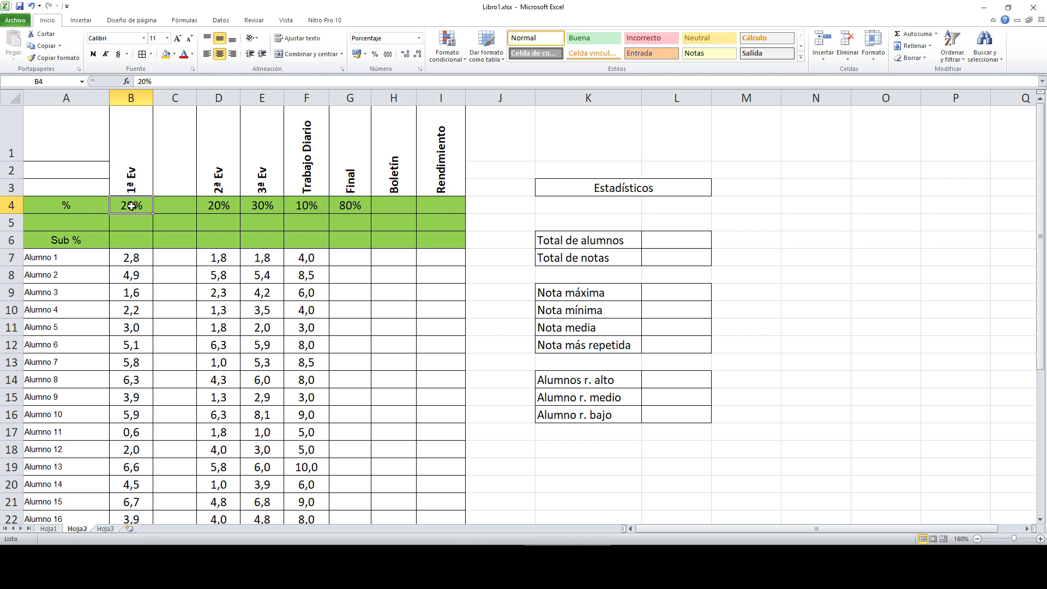
left_click(220, 206)
type("30")
key("Return")
left_click(273, 202)
type("40")
key("Return")
left_click(351, 207)
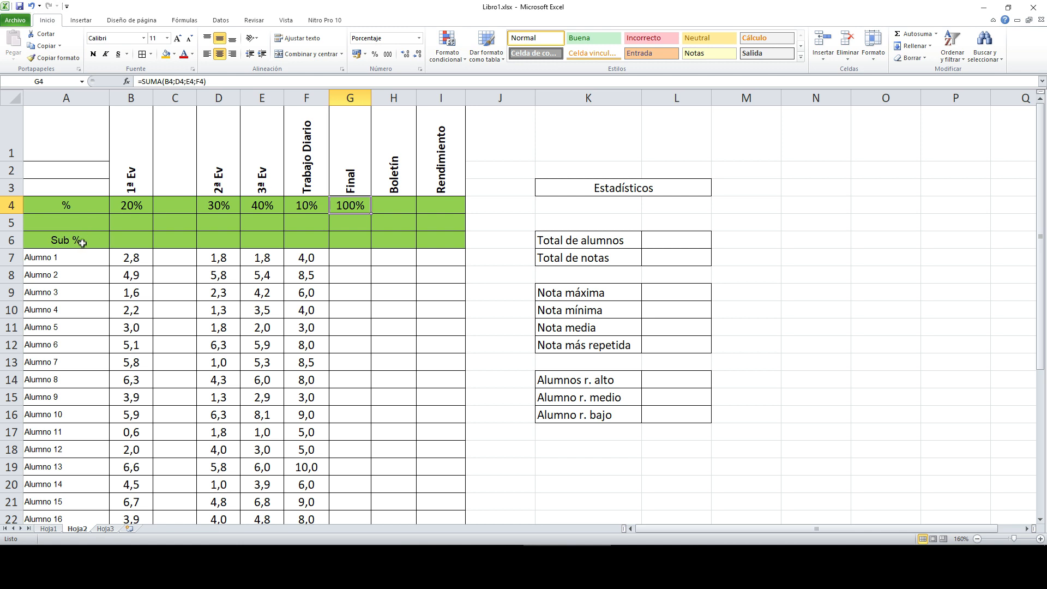
left_click(78, 241)
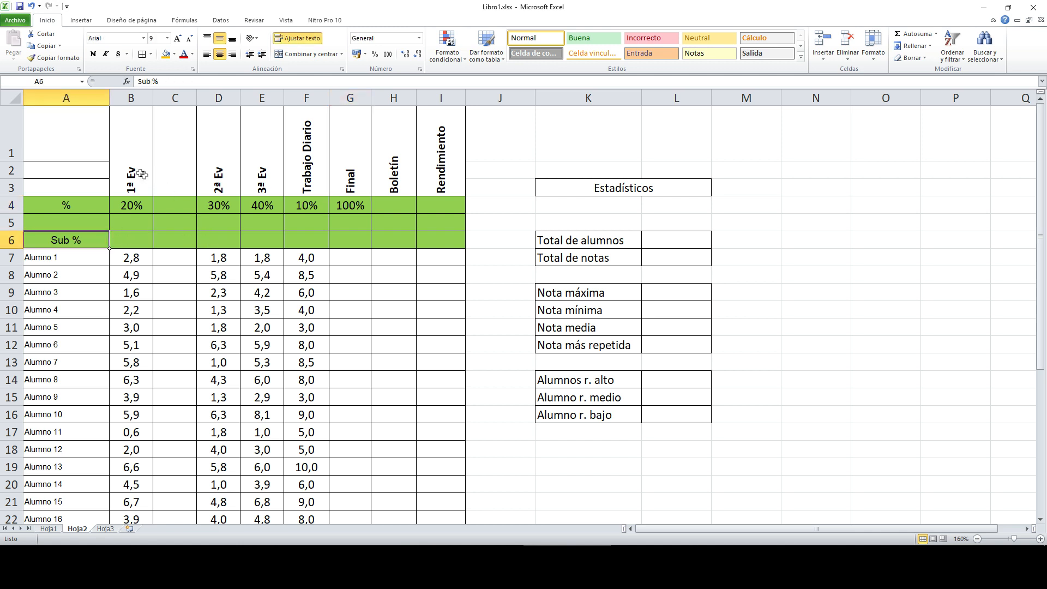
Step: Merge and center the 1ª Ev header and its 20% weight across columns B and C
left_click_drag(151, 176, 156, 172)
left_click(298, 55)
left_click(298, 55)
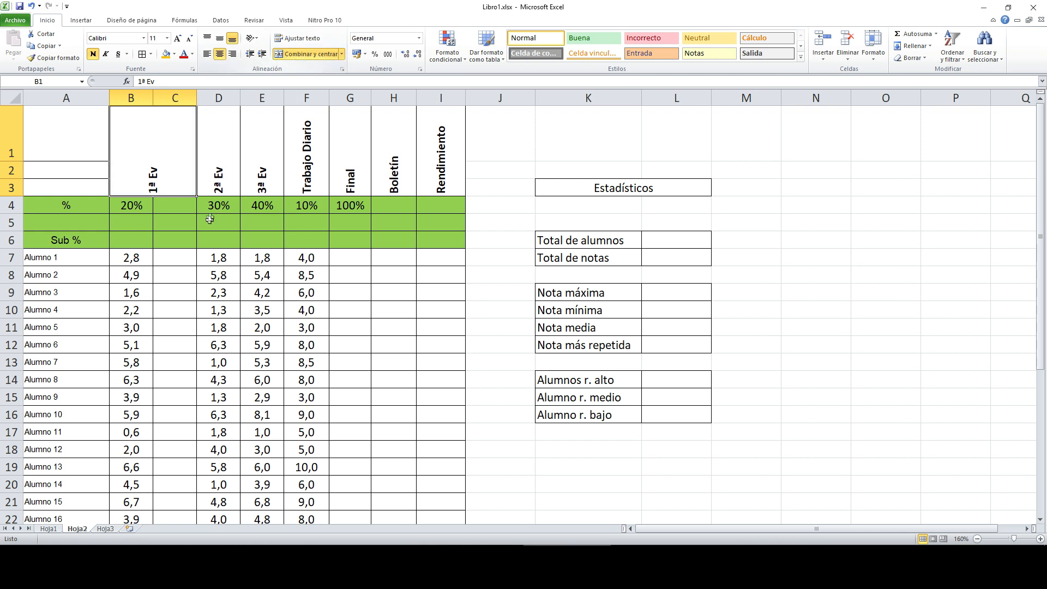
left_click_drag(148, 207, 177, 206)
left_click(309, 54)
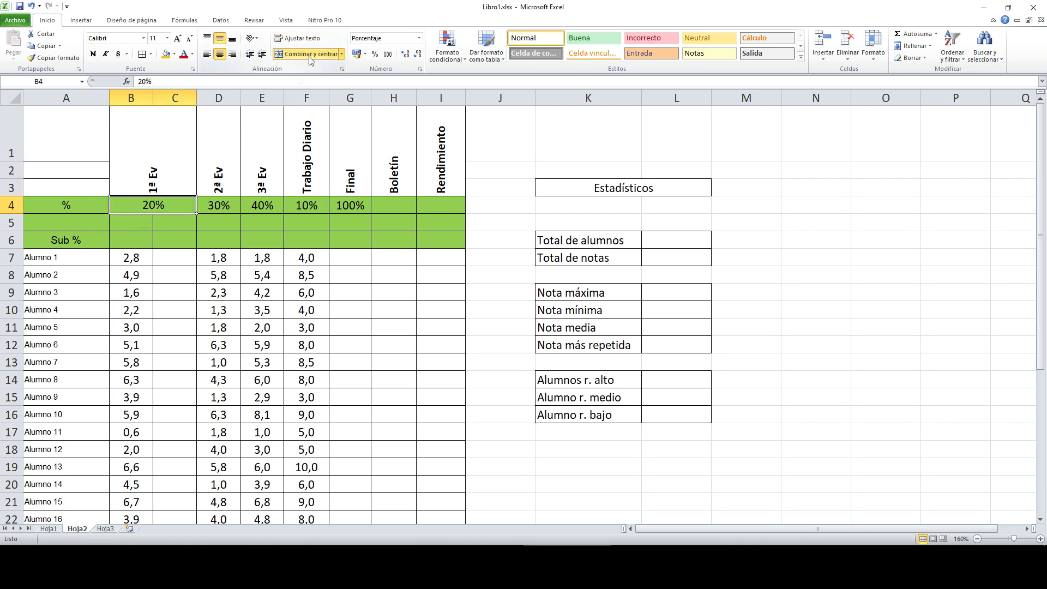
Step: Label the sub-columns Parcial in B5 and Control in C5
left_click(147, 219)
type("Par")
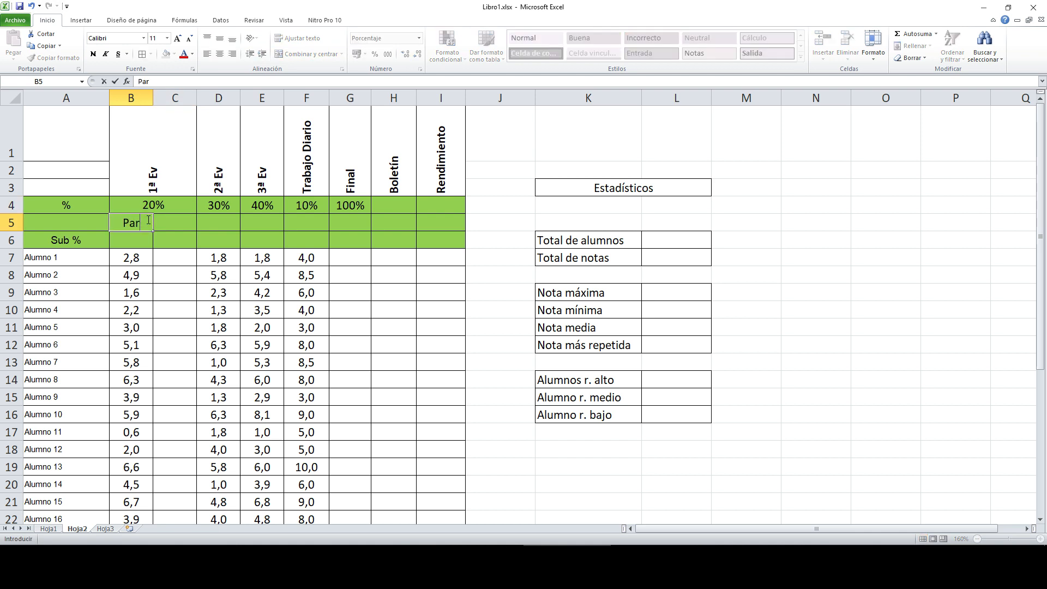
type("cial")
key("Tab")
key("BackSpace")
key("BackSpace")
type("ontrol")
key("Return")
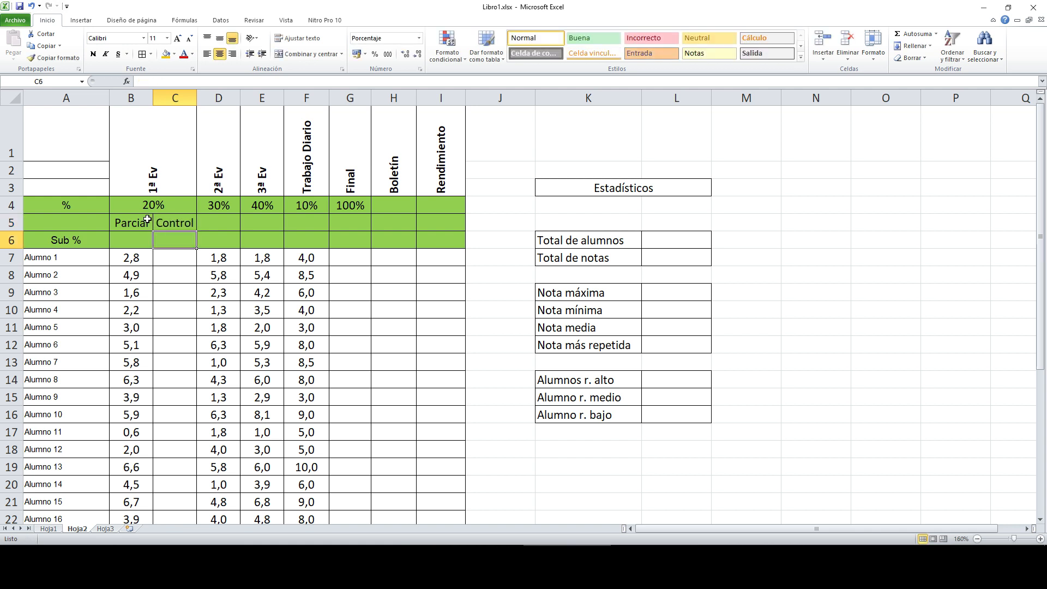
Step: Give Parcial an 80% and Control a 20% sub-weight in row 6
left_click(146, 239)
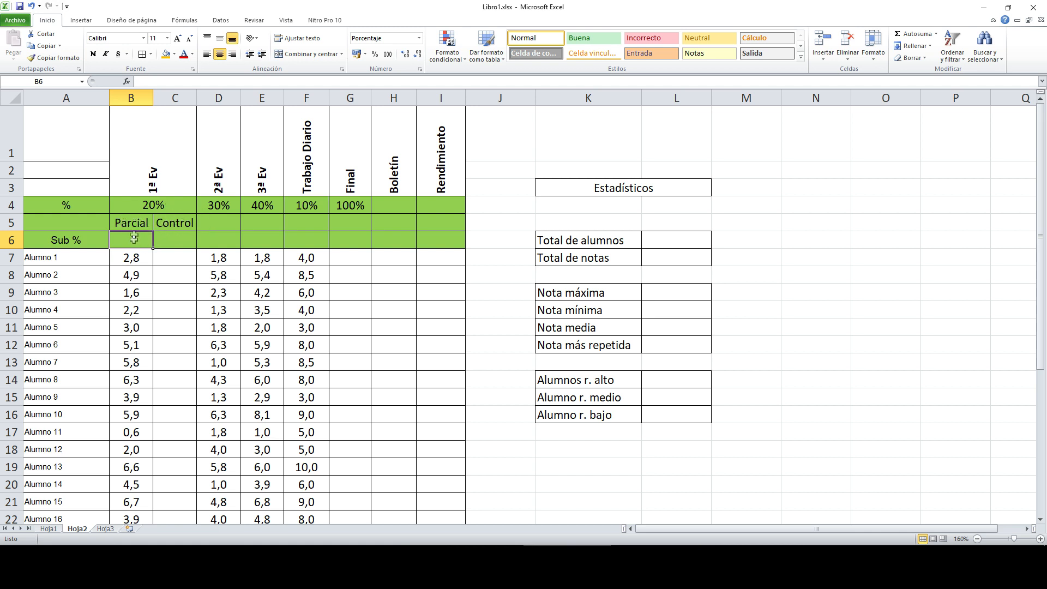
type("80")
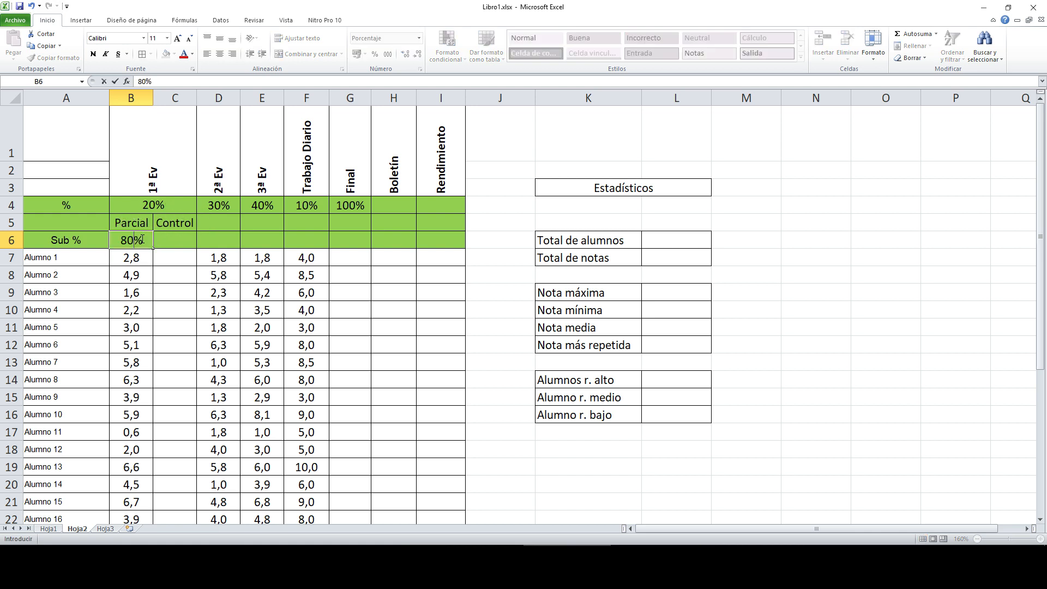
left_click(170, 239)
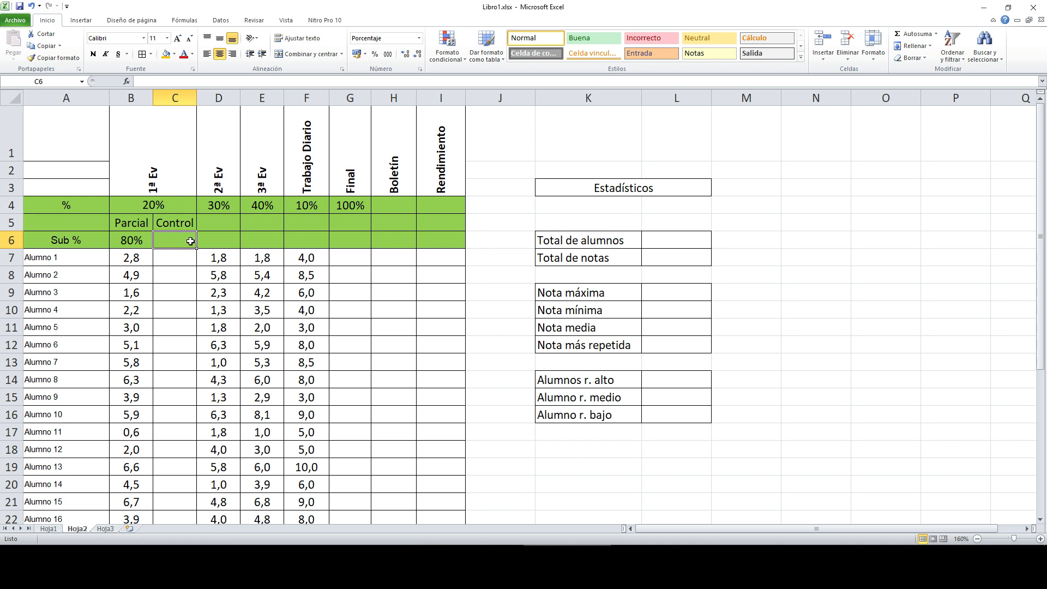
type("20")
key("Return")
left_click(167, 241)
left_click_drag(130, 240, 186, 238)
left_click(186, 239)
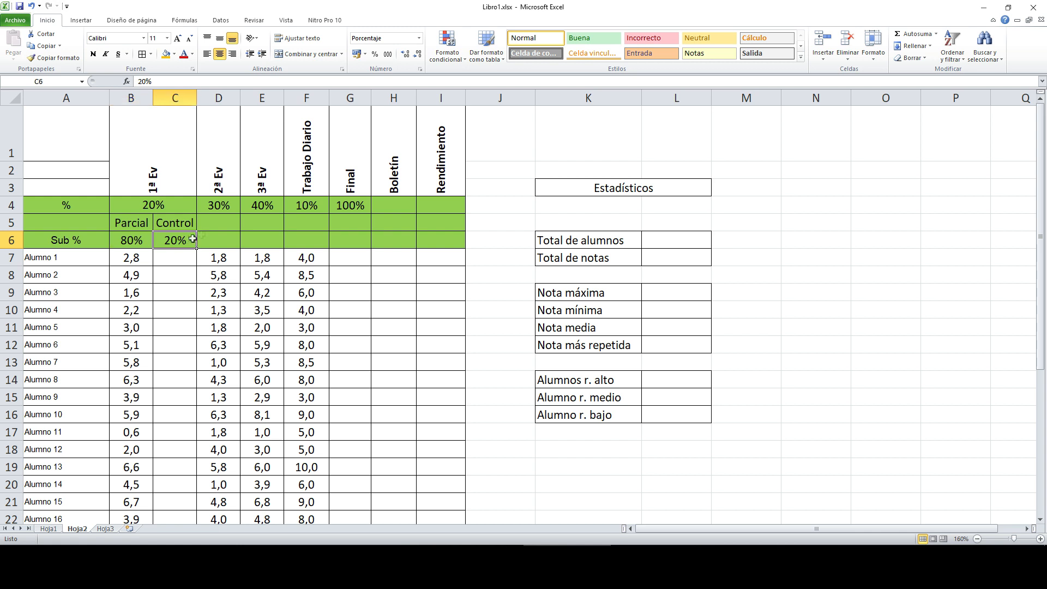
left_click(174, 205)
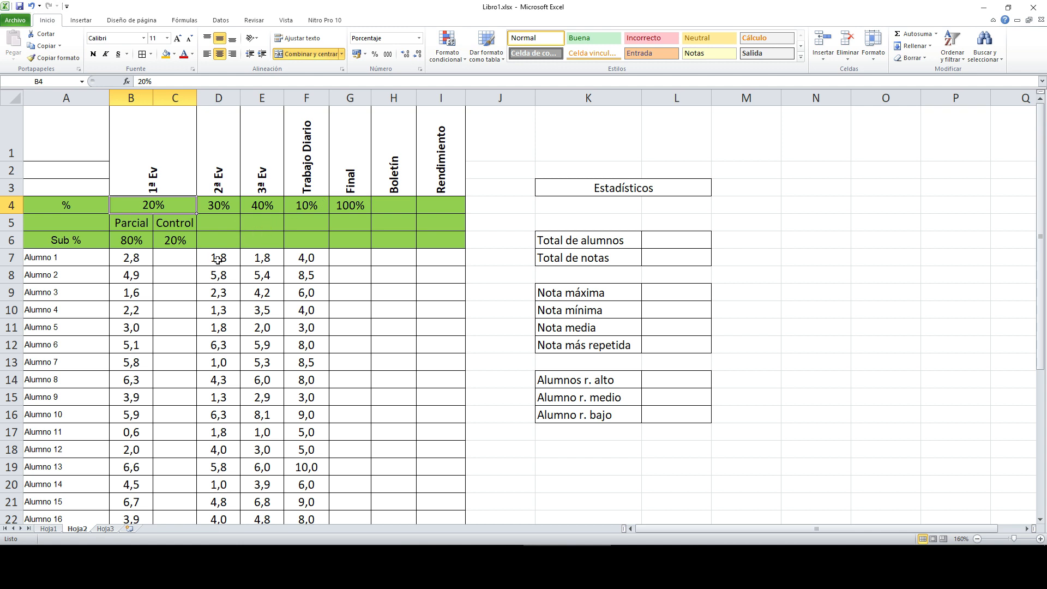
Step: Copy the Parcial marks B7:B37 and paste them into the Control column from C7
left_click_drag(124, 257, 135, 495)
key("ctrl+c")
scroll(195, 308, "up", 5)
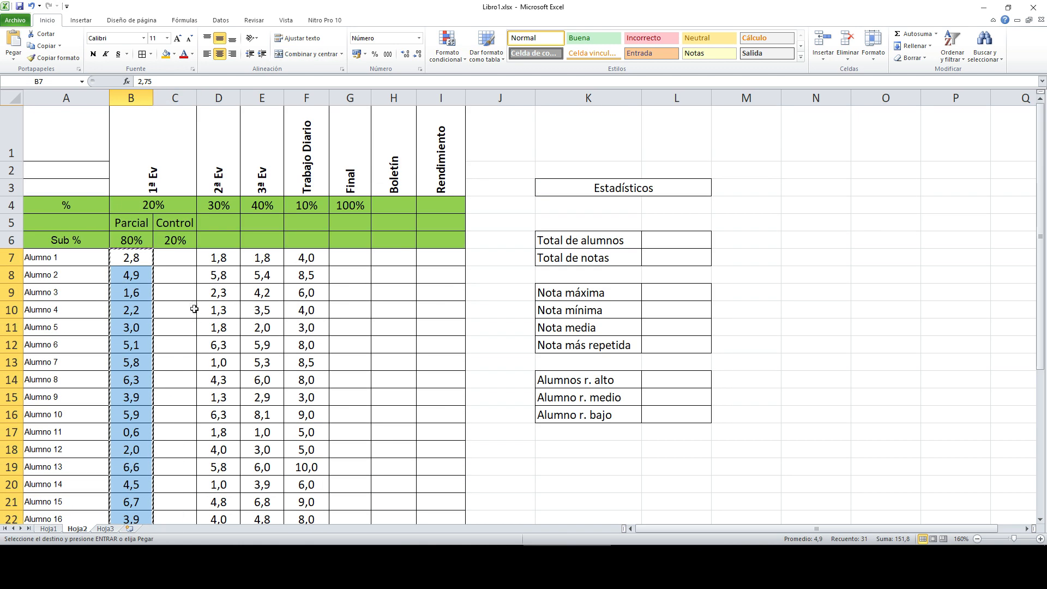
left_click(183, 264)
key("ctrl+v")
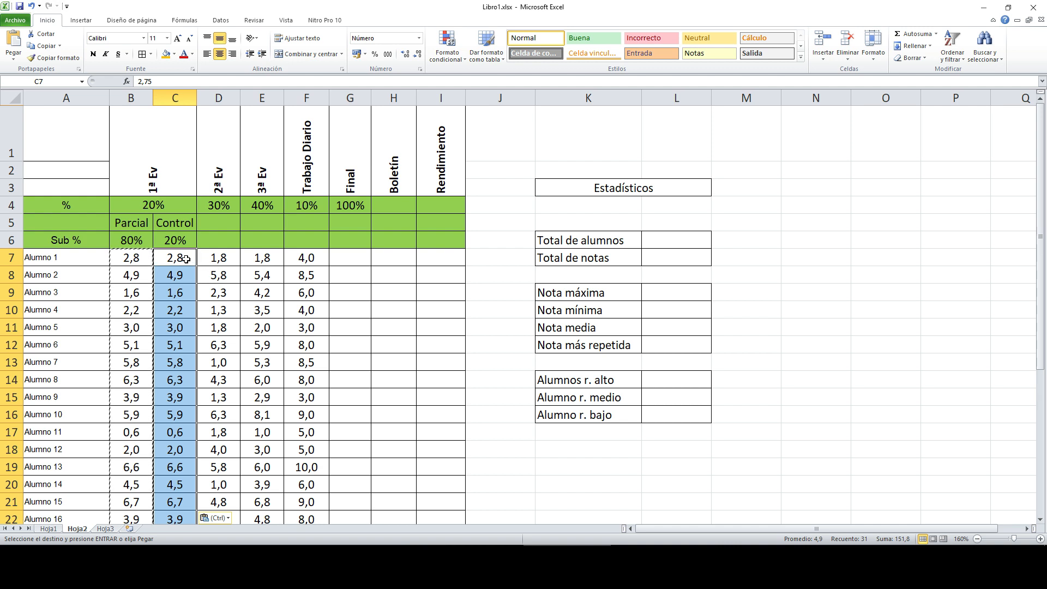
left_click(186, 259)
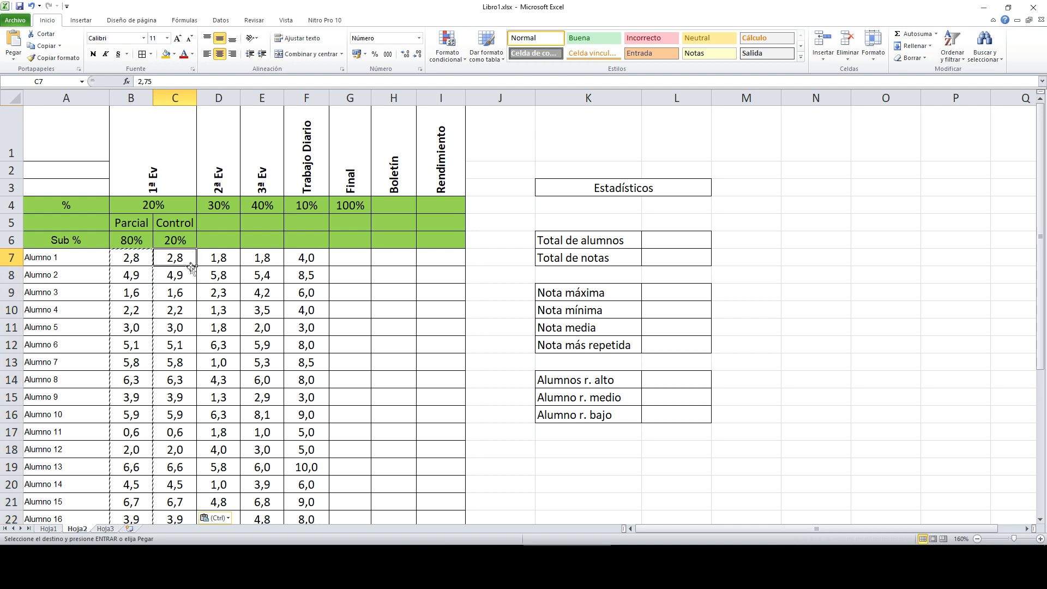
left_click(215, 260)
key("Escape")
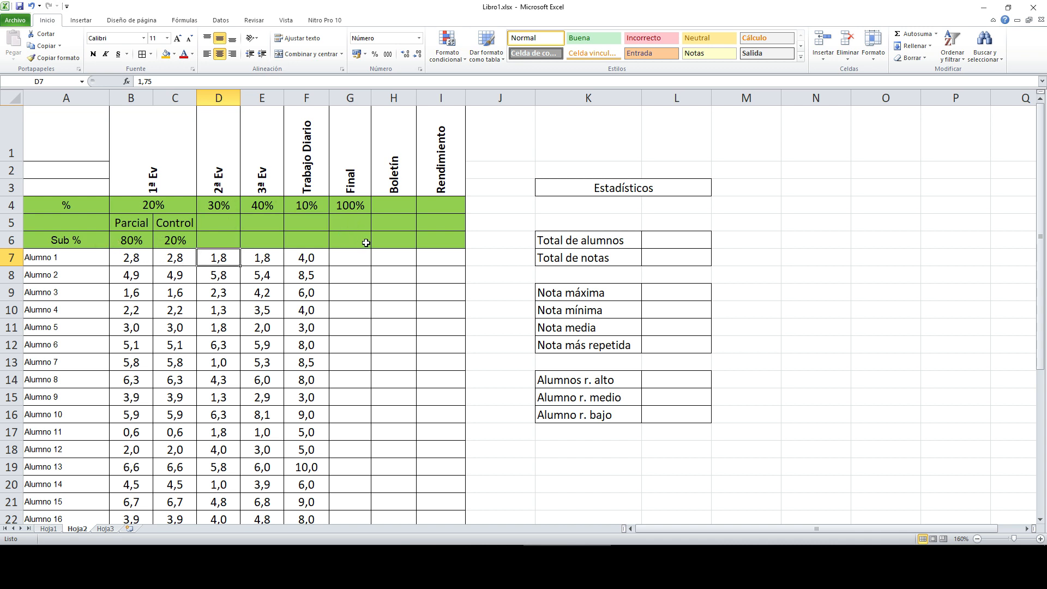
Step: In G7, start the Final formula with the 1ª Ev part =B4*(B7*B6+C7*C6)+
left_click(355, 260)
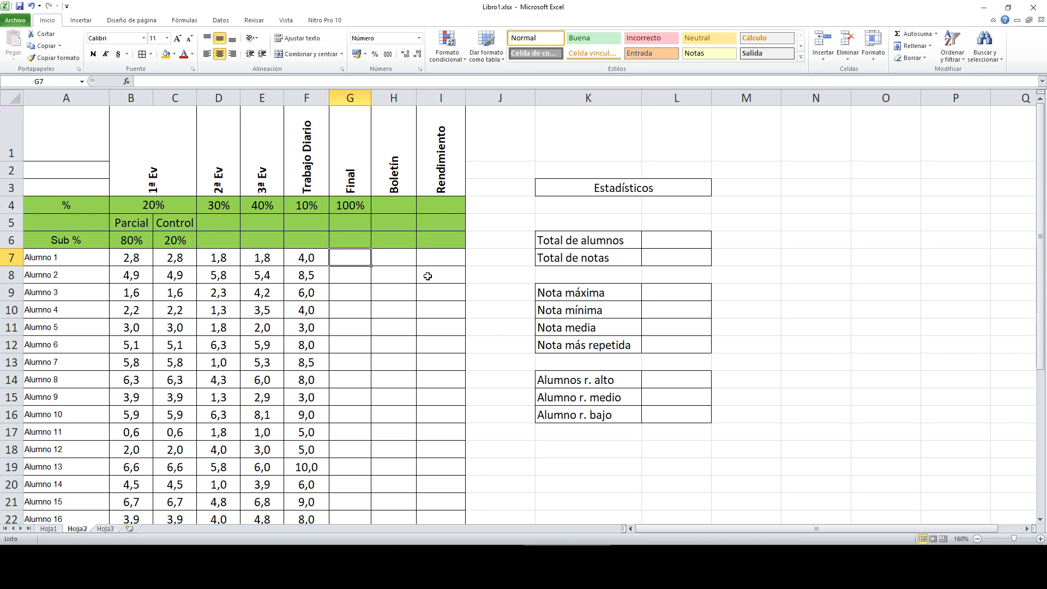
type("=")
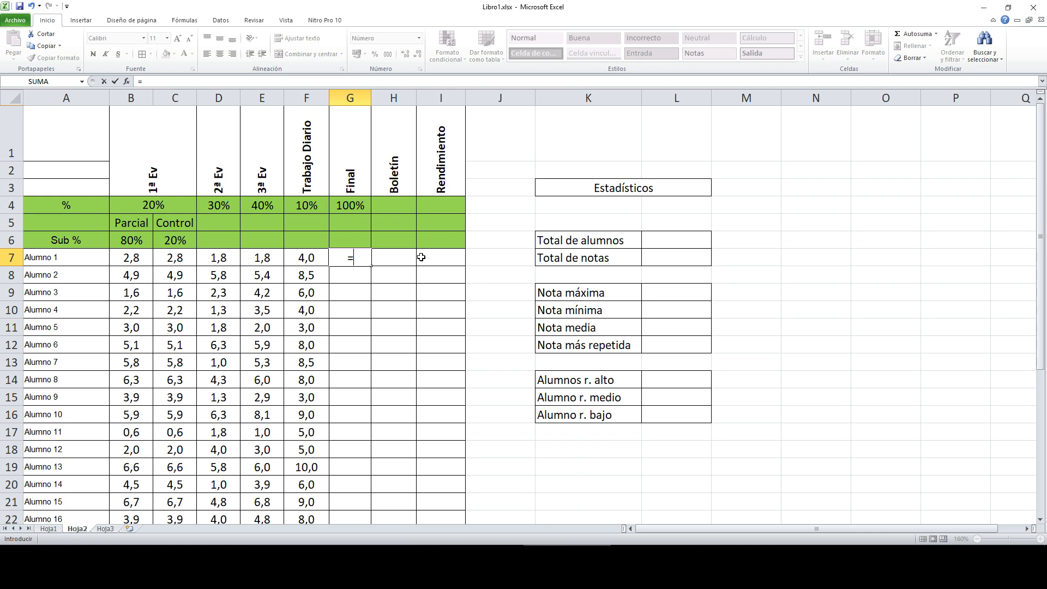
left_click(185, 204)
type("*(")
left_click(135, 258)
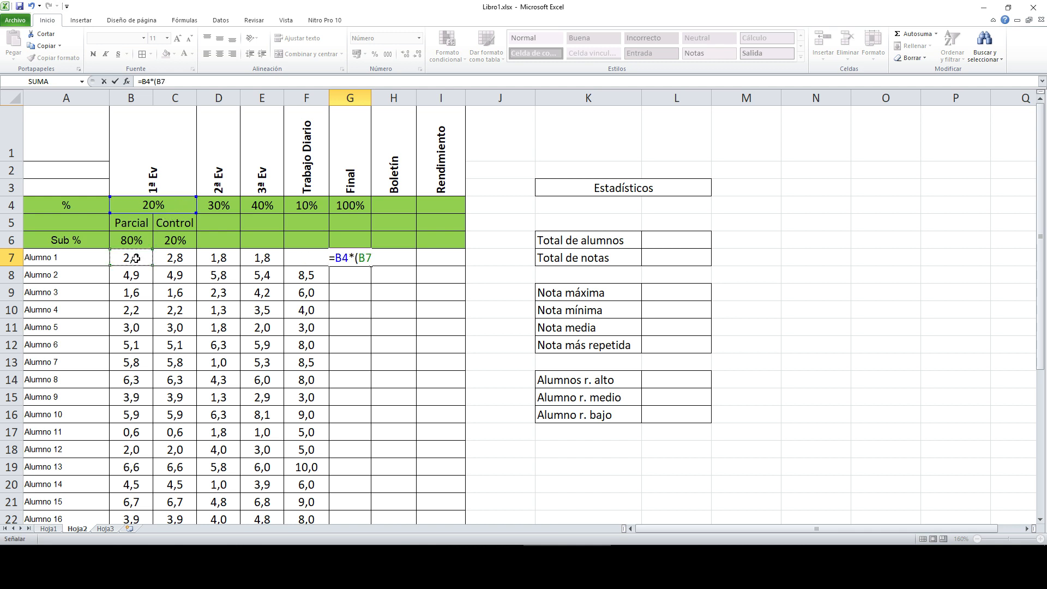
type("*")
left_click(137, 240)
type("+")
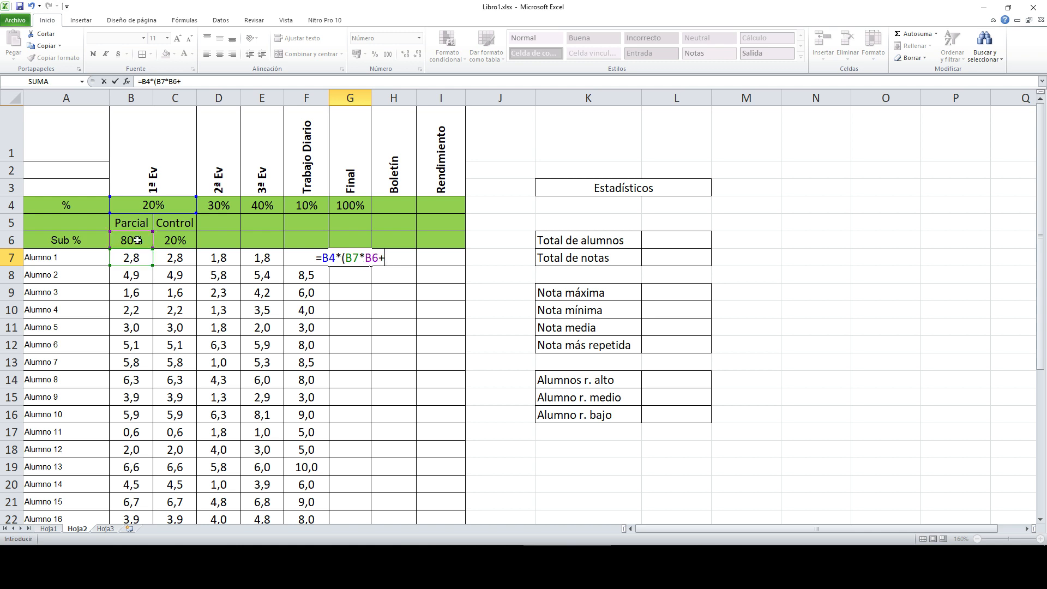
left_click(170, 259)
type("*")
left_click(190, 241)
type(")")
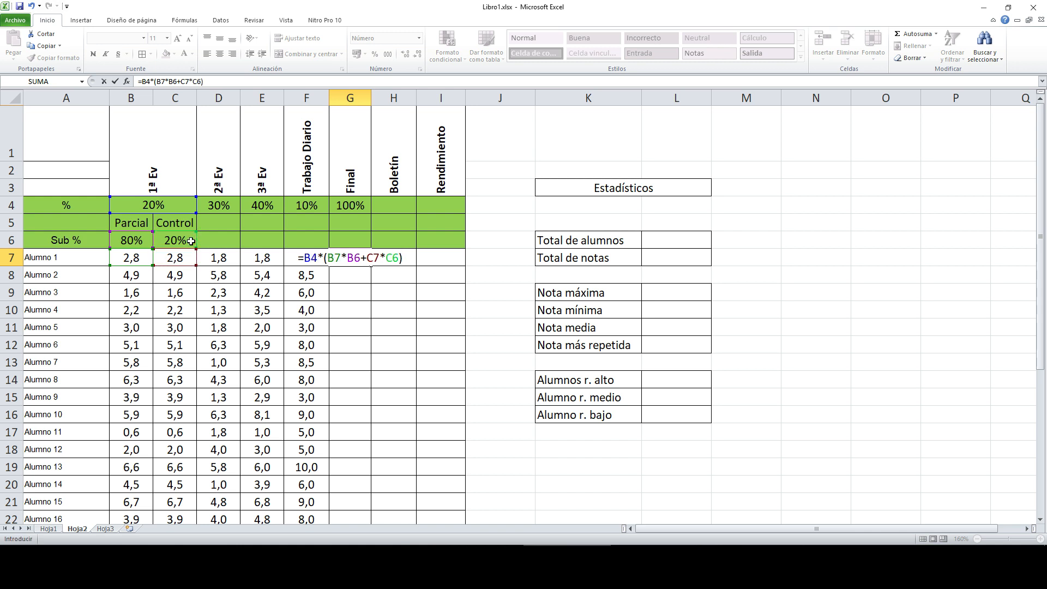
type("+")
Step: Complete it with D7*D4+E7*E4+F7*F4 and confirm, giving 2,18
left_click(227, 260)
type("*")
left_click(227, 205)
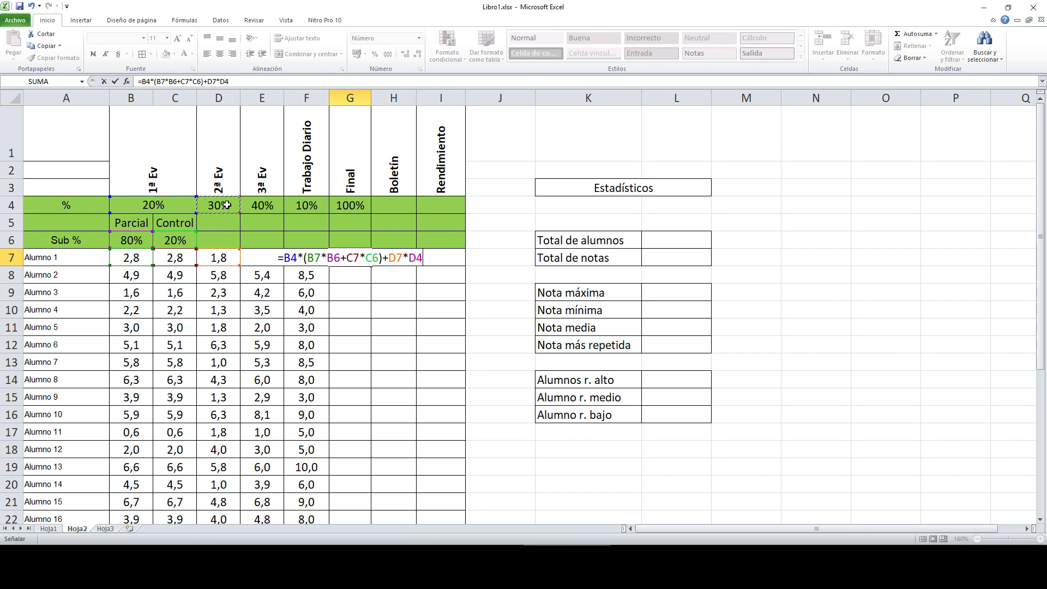
type("+")
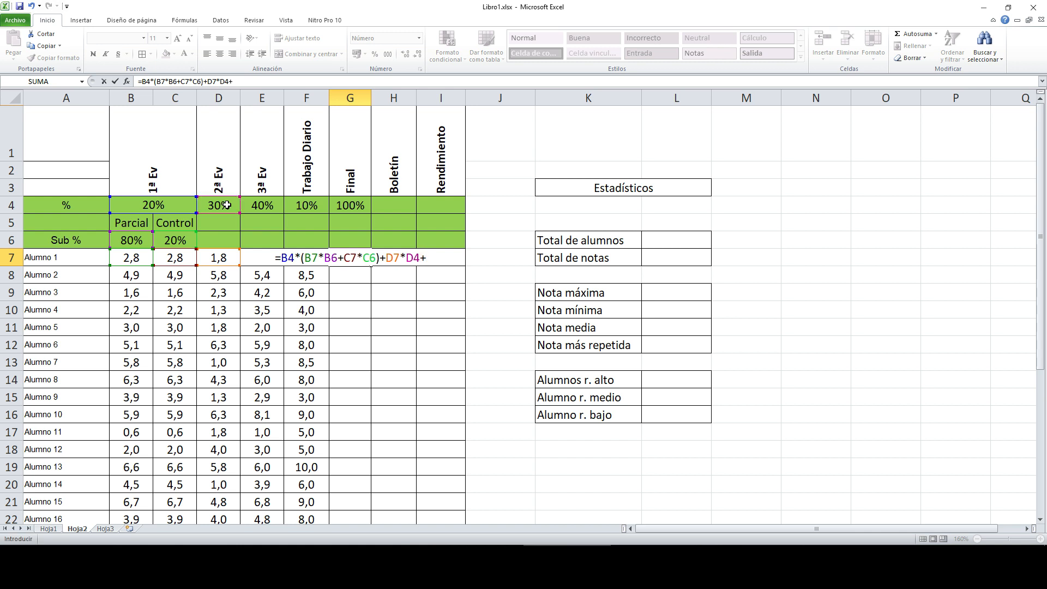
type("E7*")
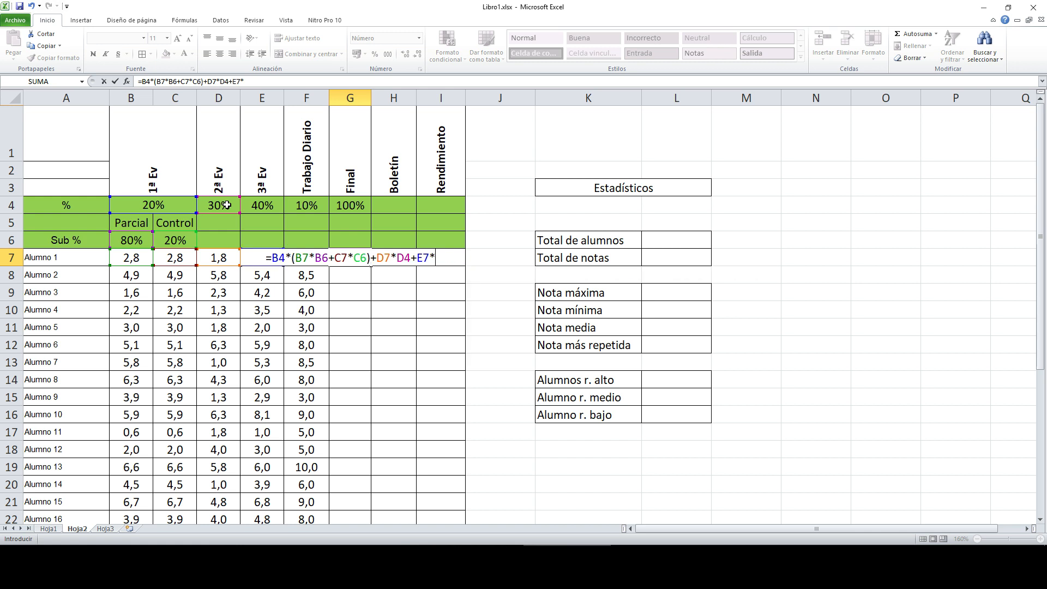
left_click(269, 205)
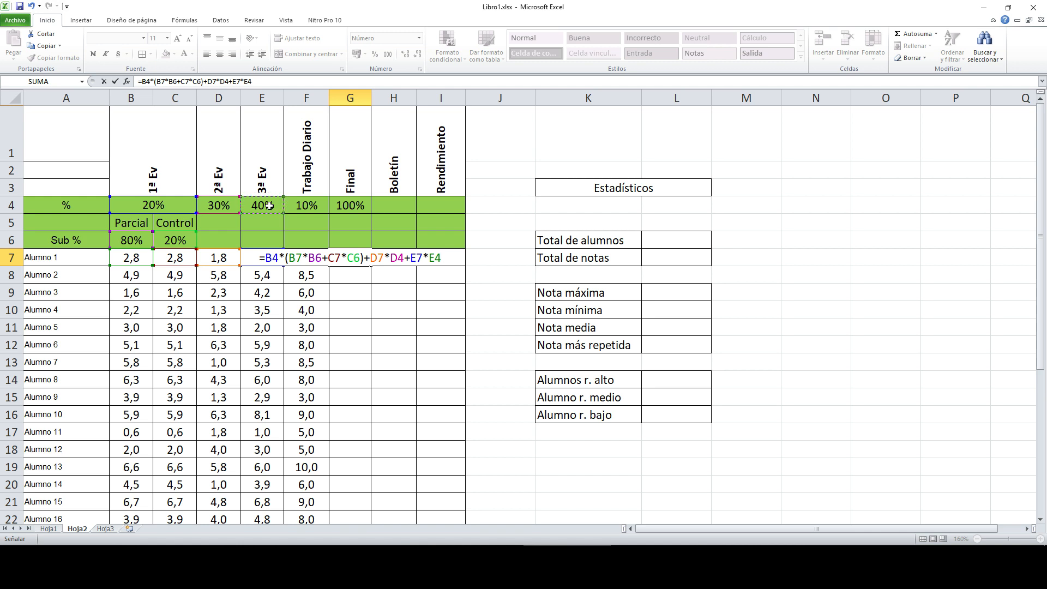
type("+")
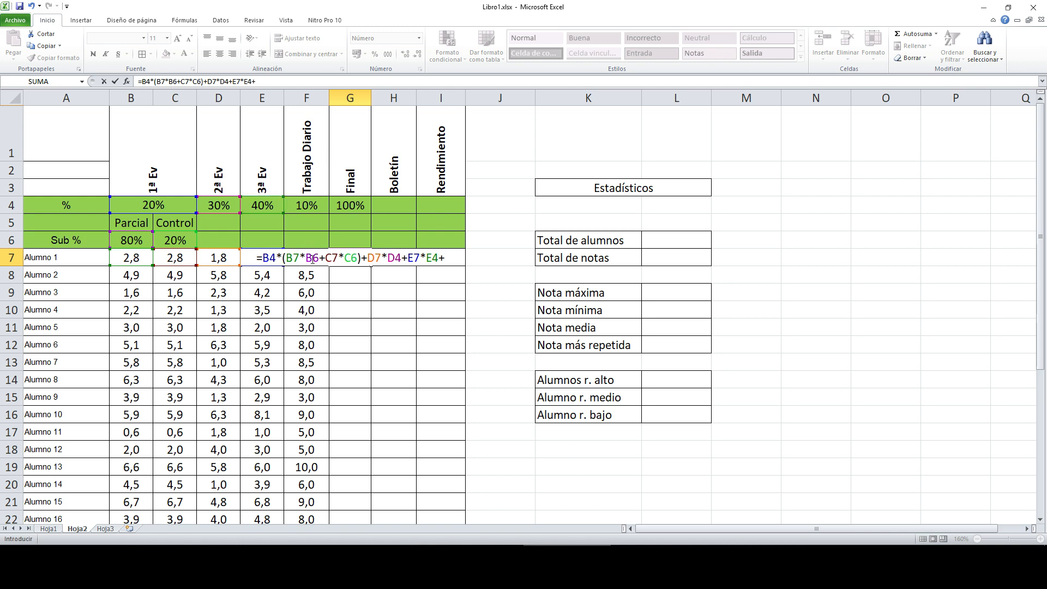
type("F7*")
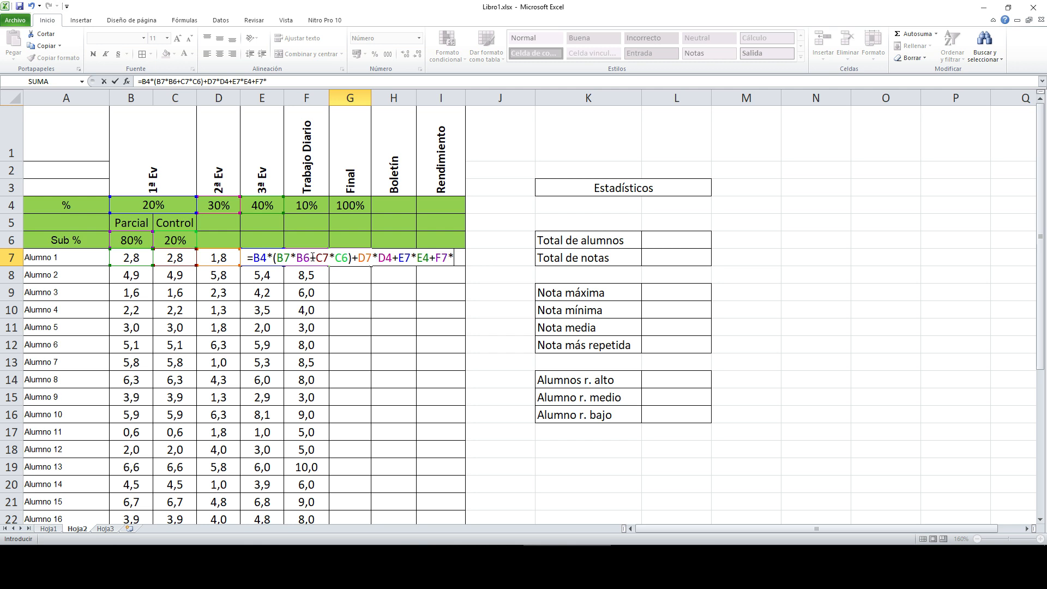
left_click(319, 206)
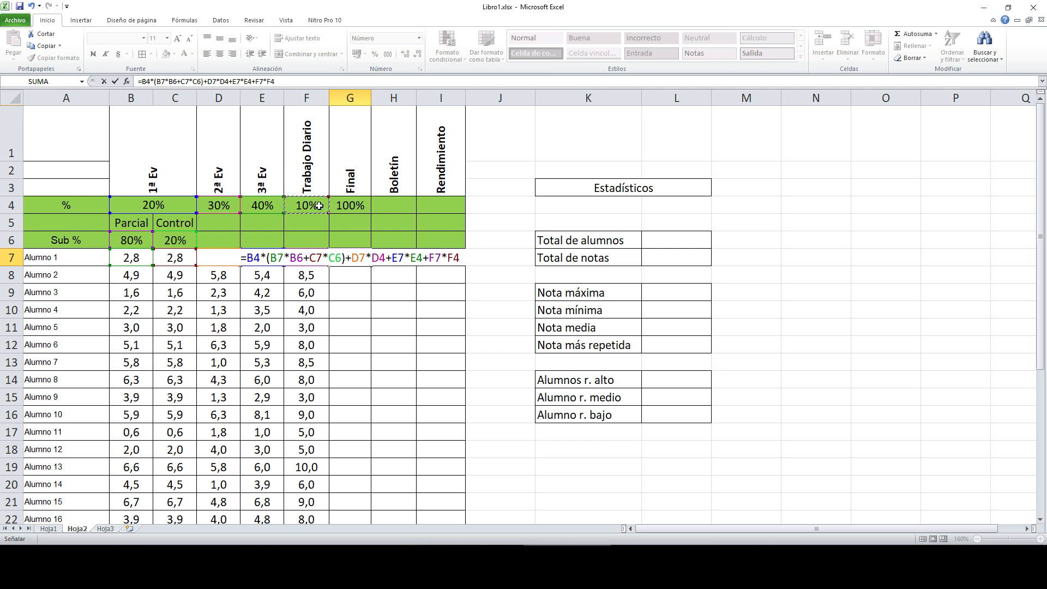
key("Return")
key("Up")
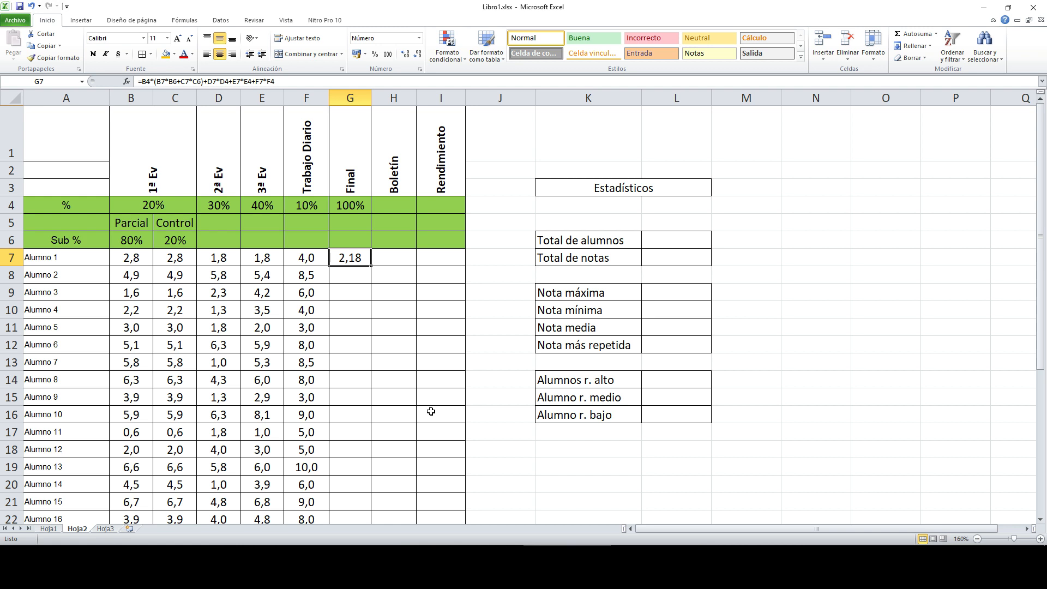
Step: After checking the Prueba row's grades, copy the G7 formula down through G37
scroll(430, 410, "down", 1)
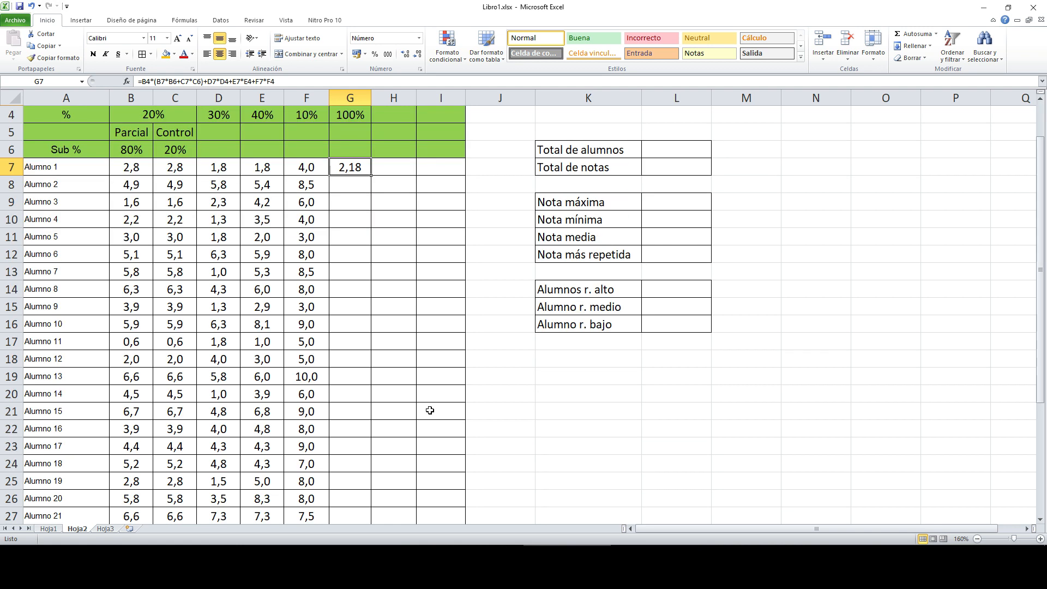
scroll(429, 410, "down", 7)
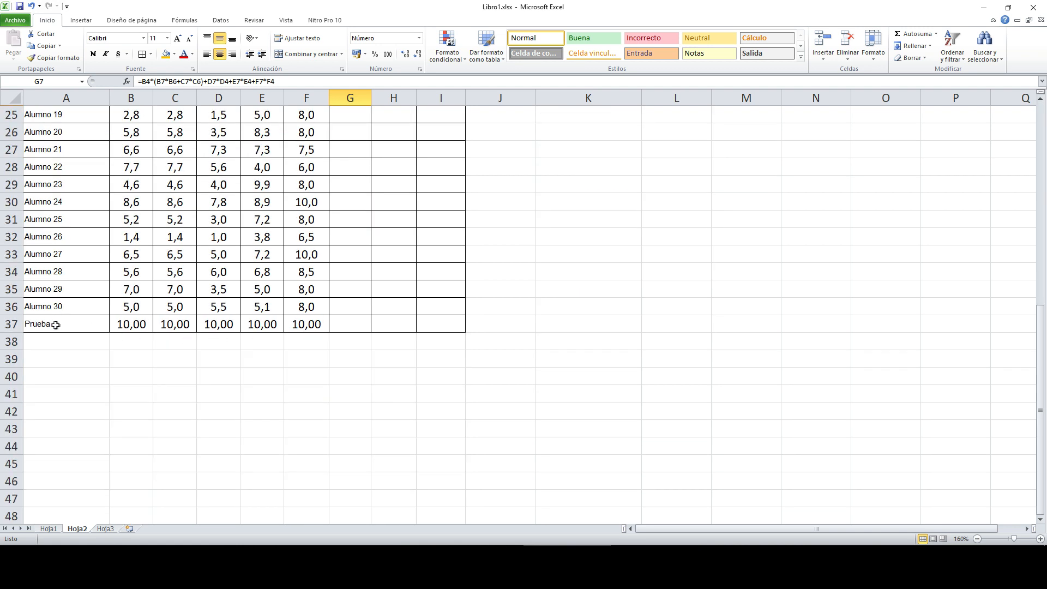
left_click_drag(121, 325, 313, 326)
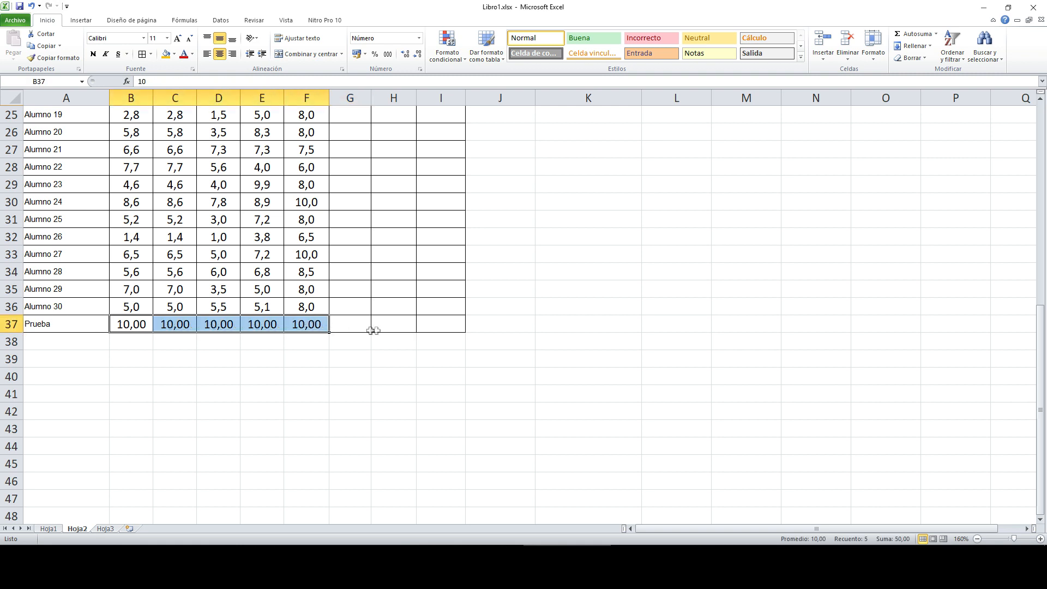
scroll(373, 330, "up", 8)
left_click(356, 261)
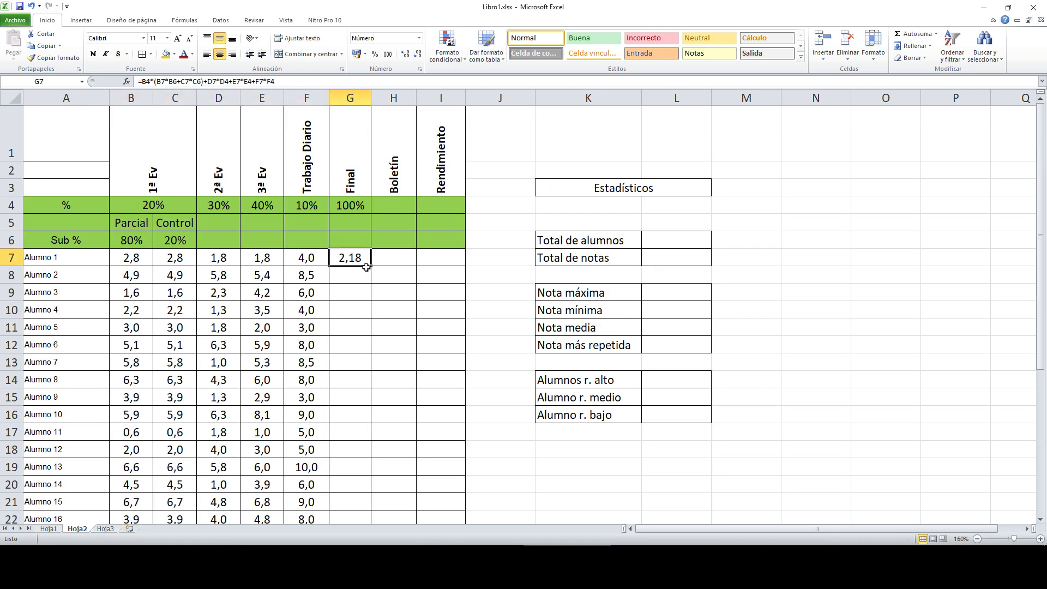
left_click_drag(372, 266, 364, 504)
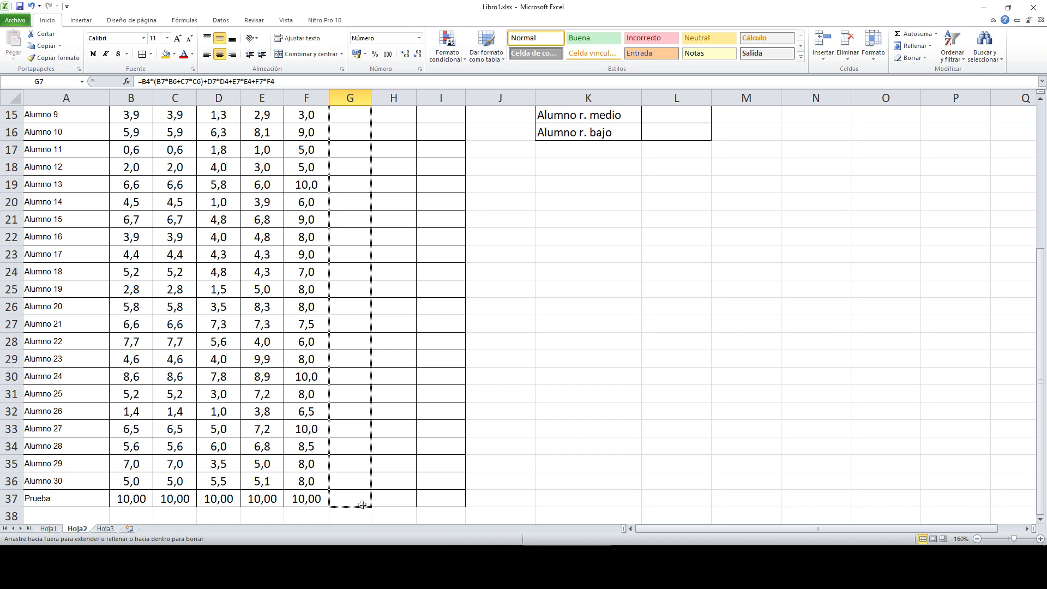
left_click_drag(362, 505, 363, 505)
scroll(392, 280, "up", 5)
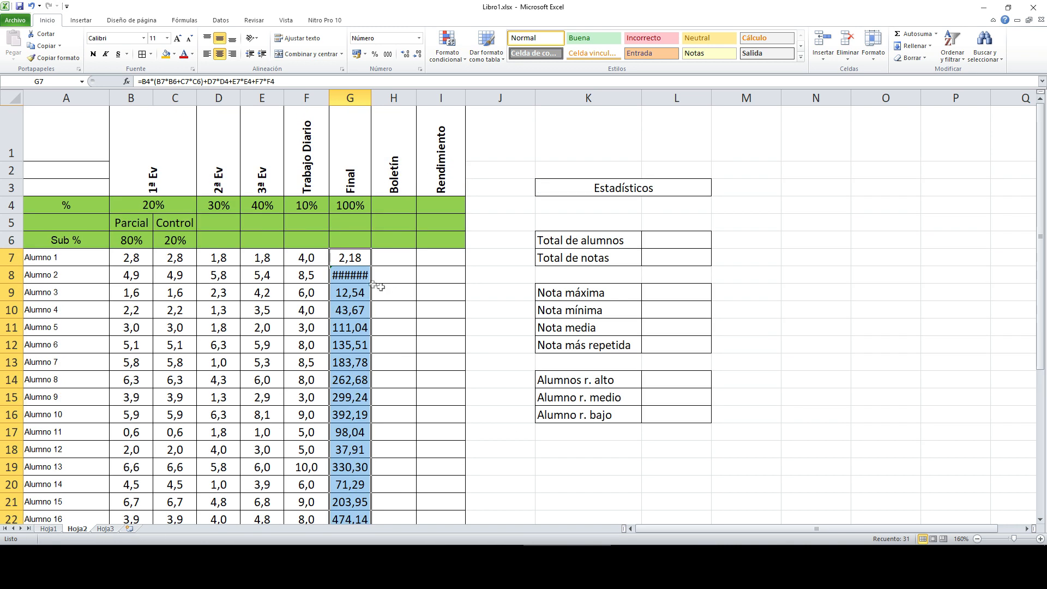
Step: Widen column G and open G8's formula, revealing shifted references like B5, B7 and C7
left_click_drag(370, 98, 386, 97)
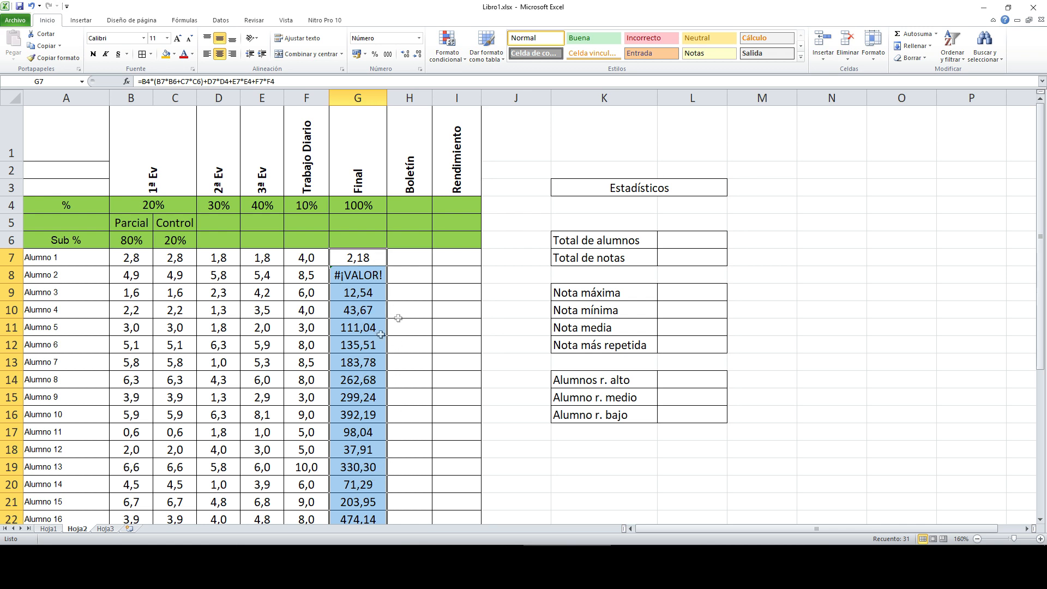
scroll(380, 334, "down", 8)
scroll(360, 381, "up", 8)
left_click(365, 263)
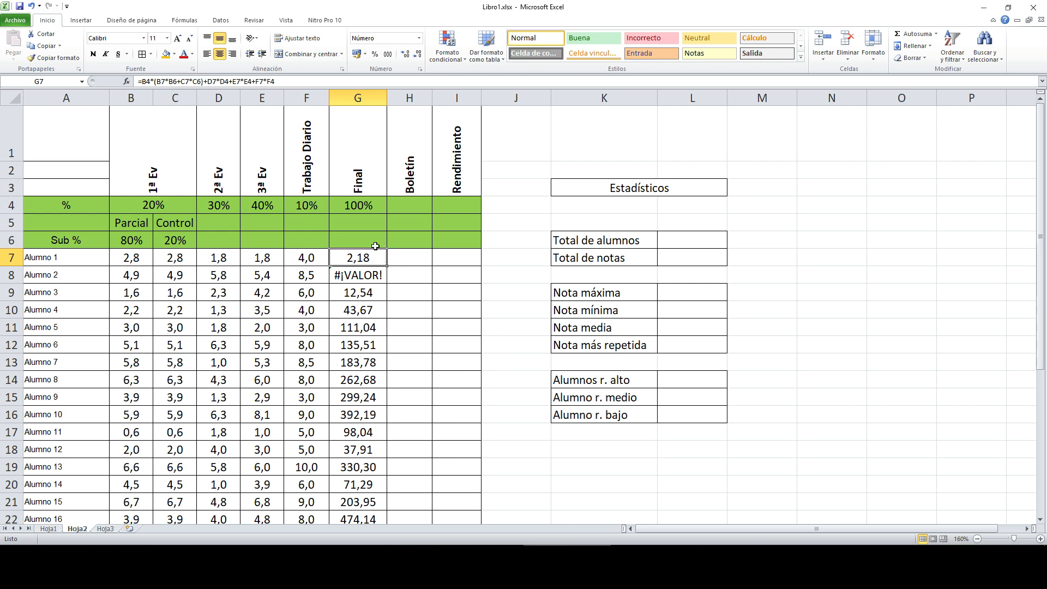
left_click(364, 276)
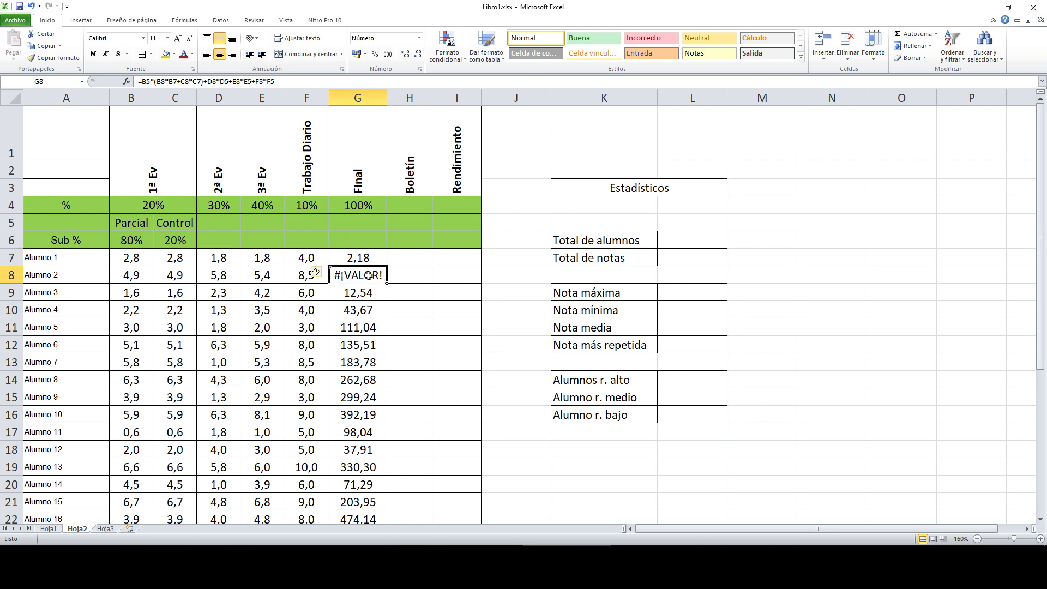
left_click(287, 81)
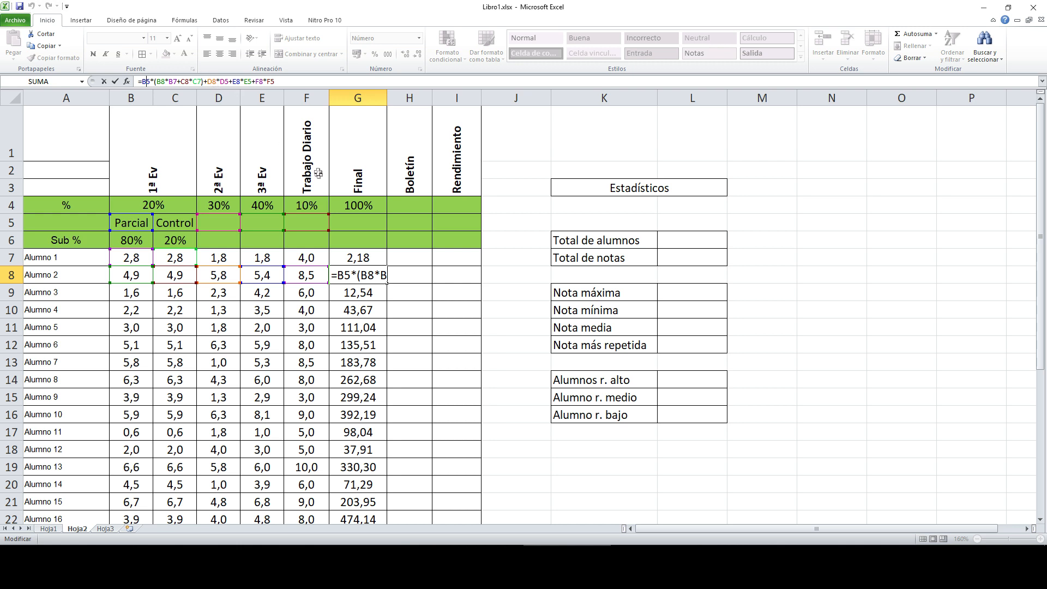
key("Escape")
scroll(393, 254, "up", 3)
scroll(394, 254, "up", 2)
scroll(409, 252, "up", 1)
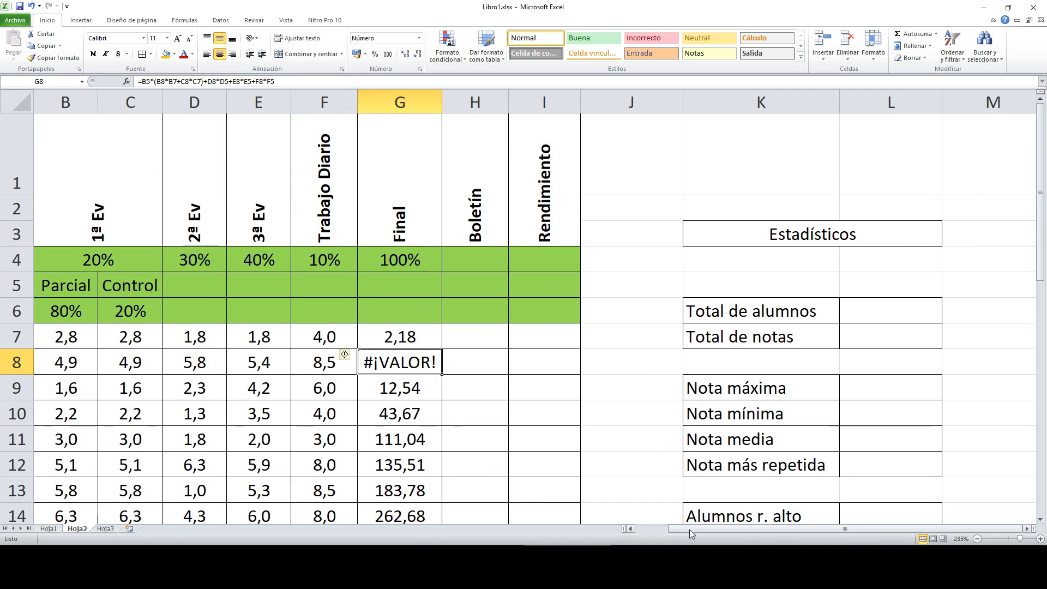
left_click_drag(691, 533, 657, 533)
left_click(212, 81)
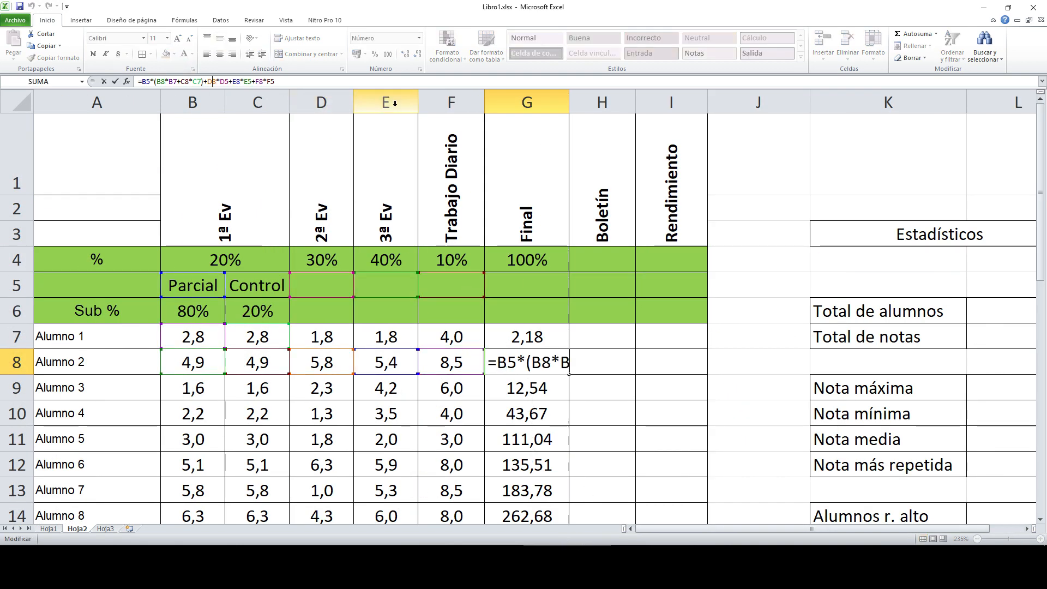
left_click(299, 81)
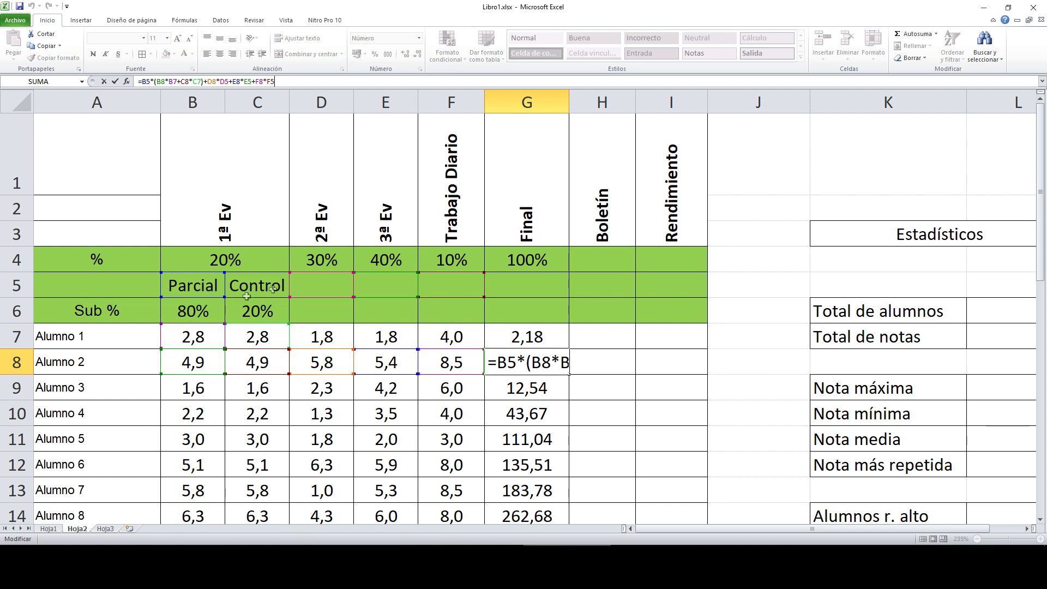
left_click(539, 327)
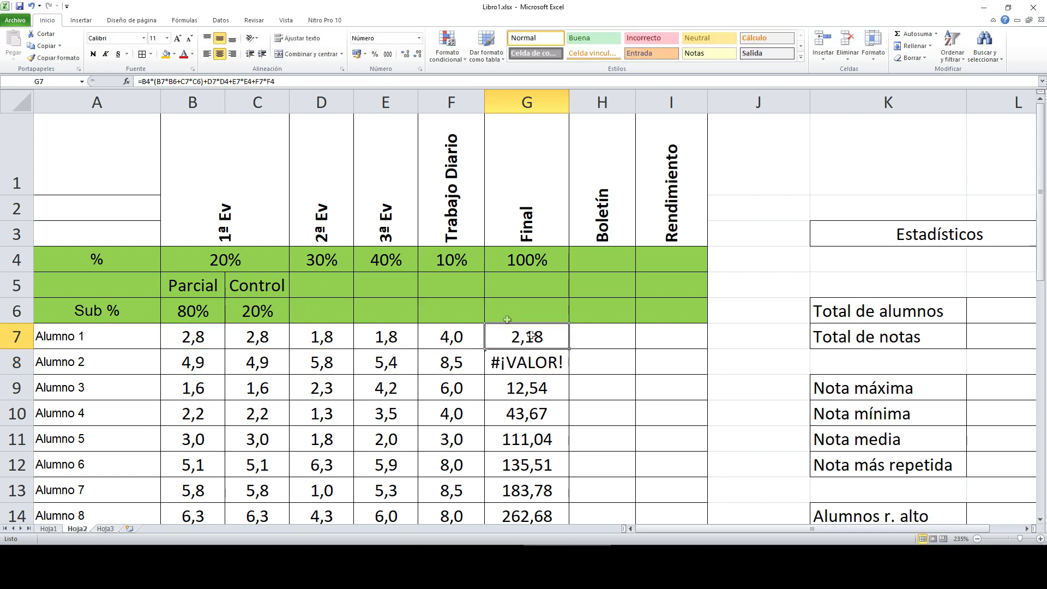
Step: Make B4 absolute as $B$4 in G7's Final formula
left_click(144, 82)
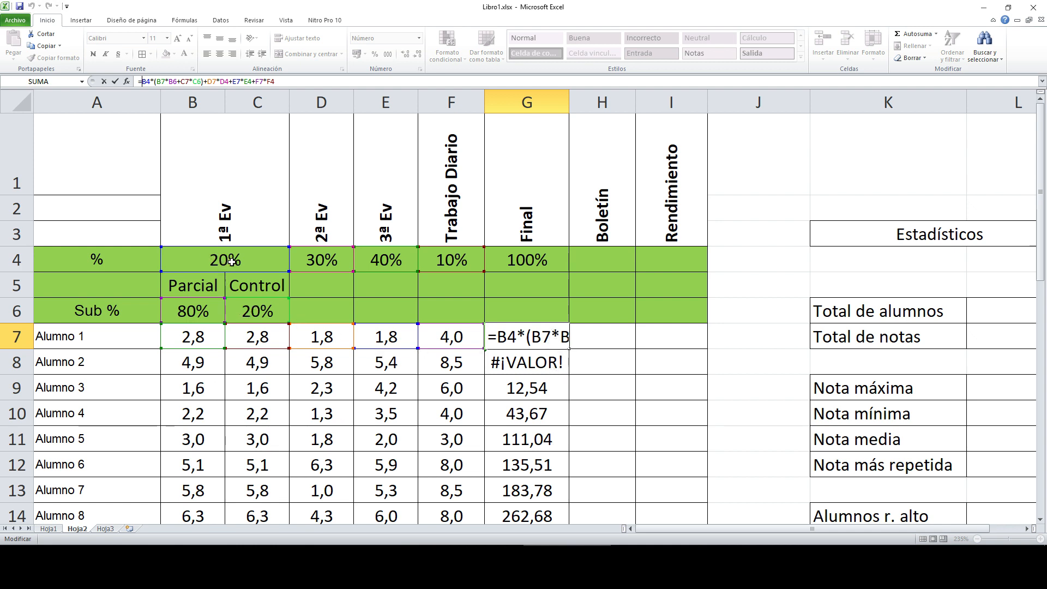
left_click(145, 82)
type("%")
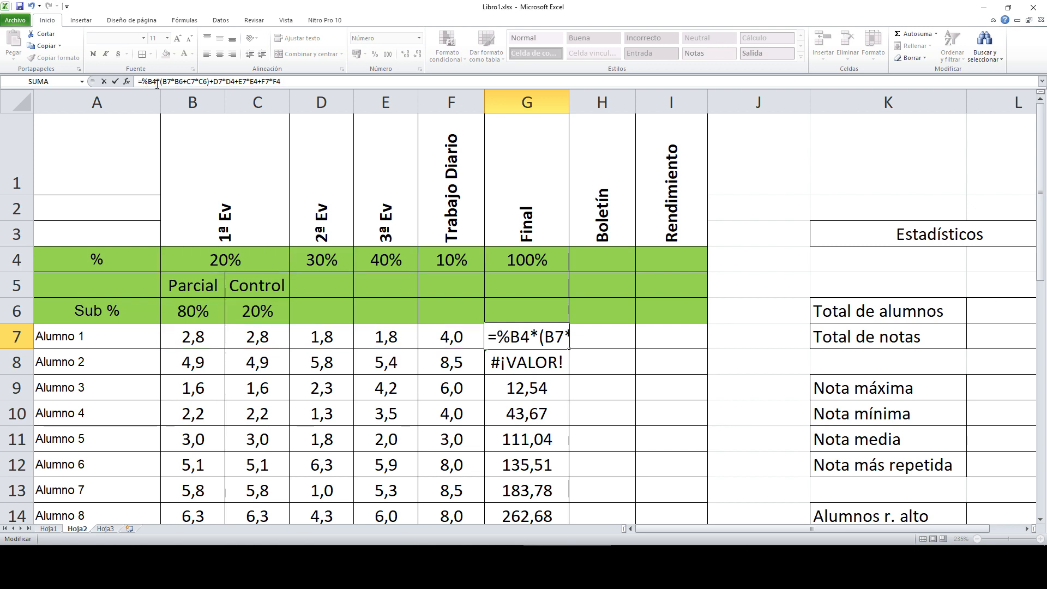
key("BackSpace")
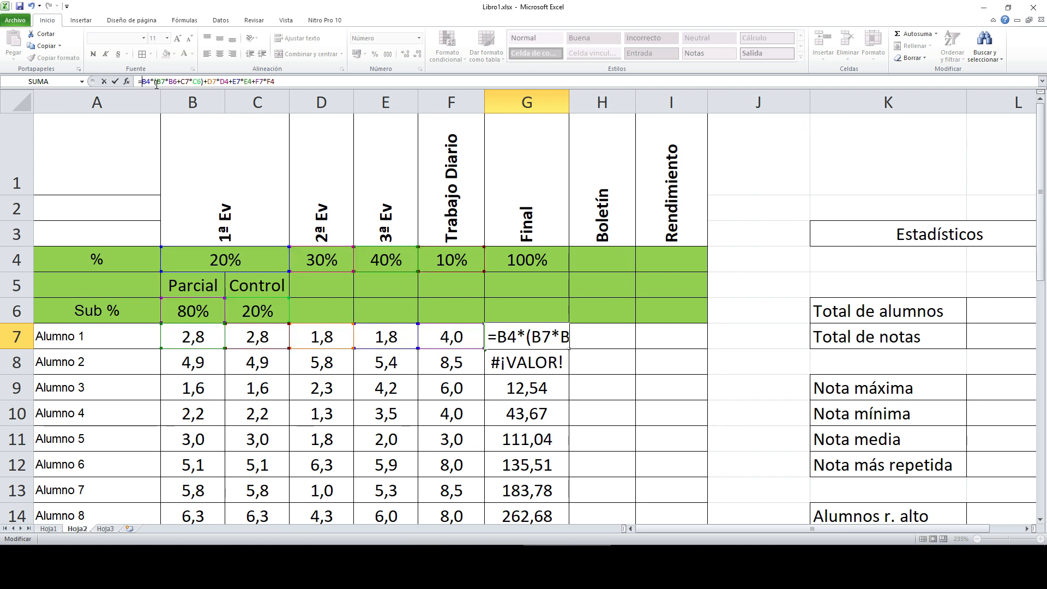
type("$")
left_click(151, 82)
type("$")
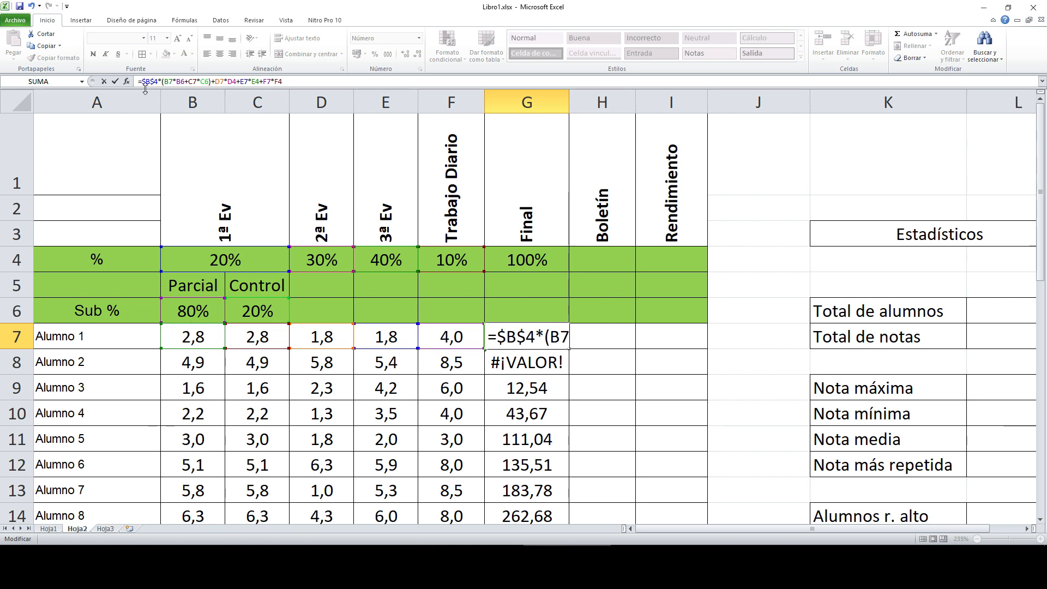
mouse_move(158, 88)
left_mouse_down()
mouse_move(162, 129)
mouse_move(164, 89)
left_mouse_up()
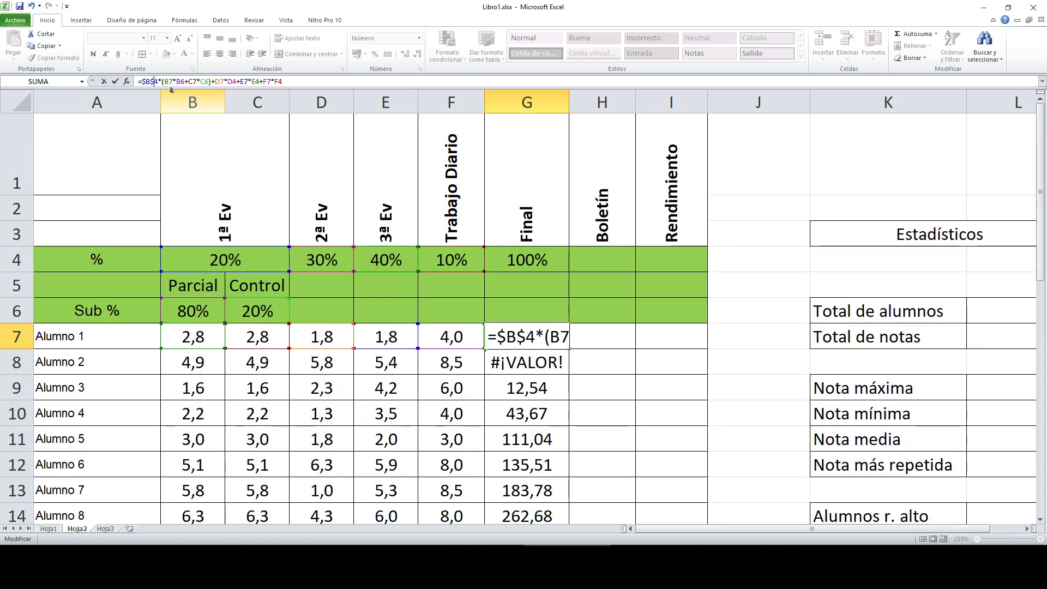
left_click_drag(499, 337, 522, 338)
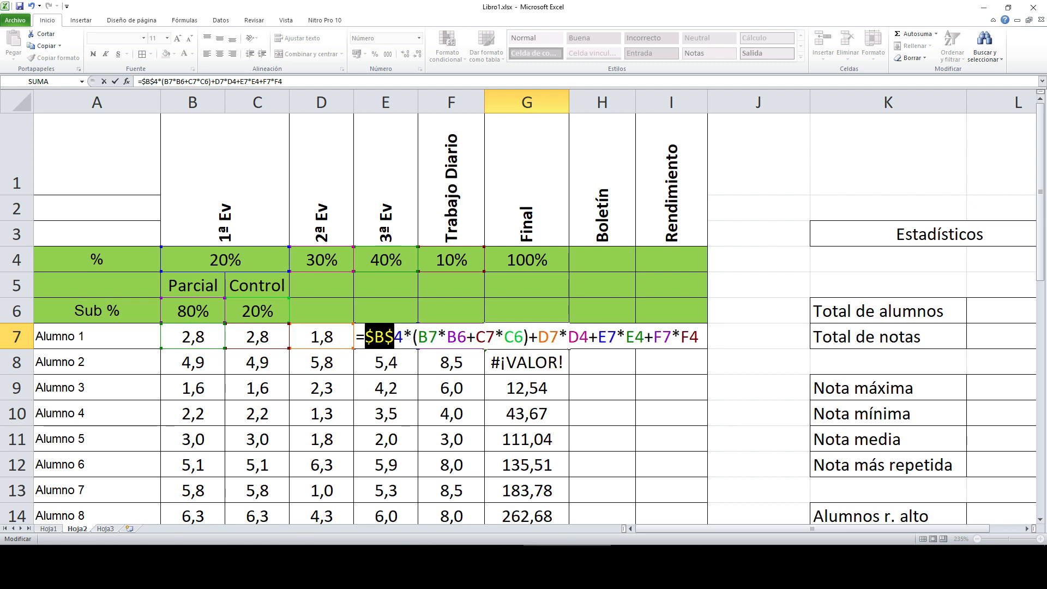
left_click(374, 337)
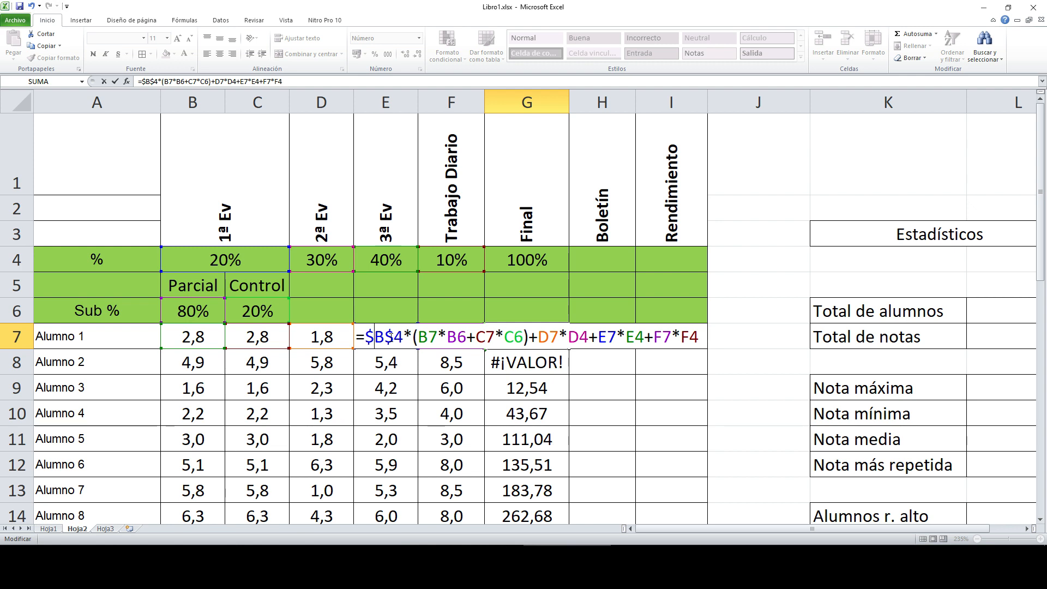
left_click(386, 338)
left_click_drag(366, 336, 406, 336)
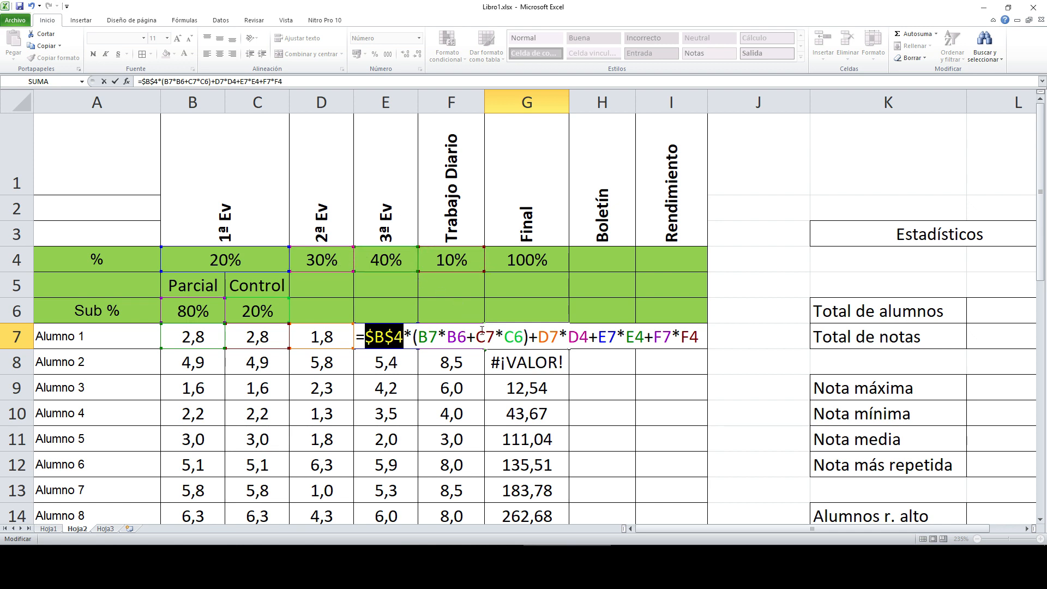
Step: Make D4, E4 and F4 absolute as $D$4, $E$4 and $F$4
left_click(569, 336)
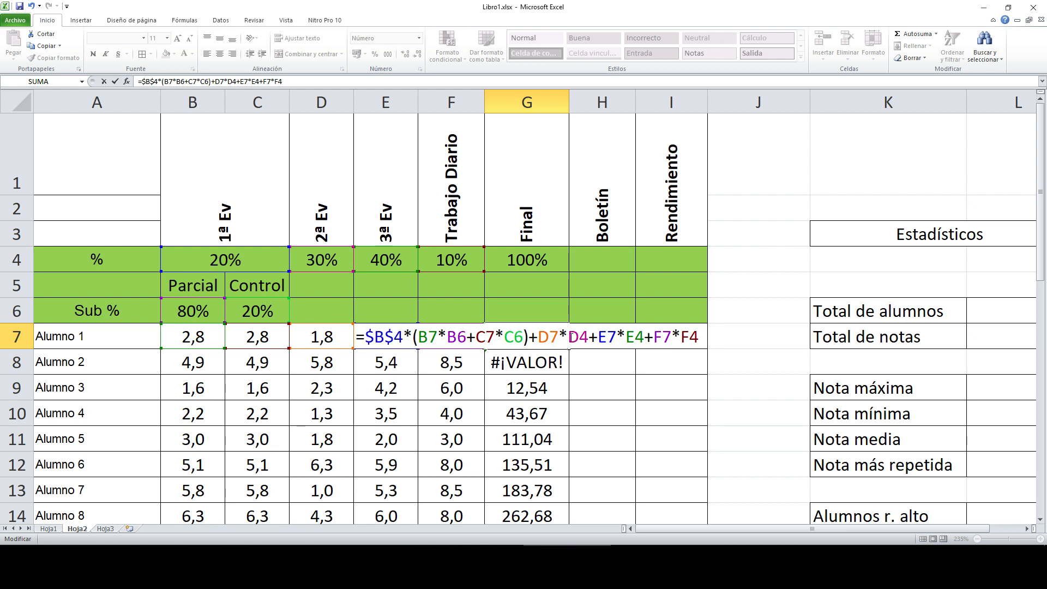
type("$")
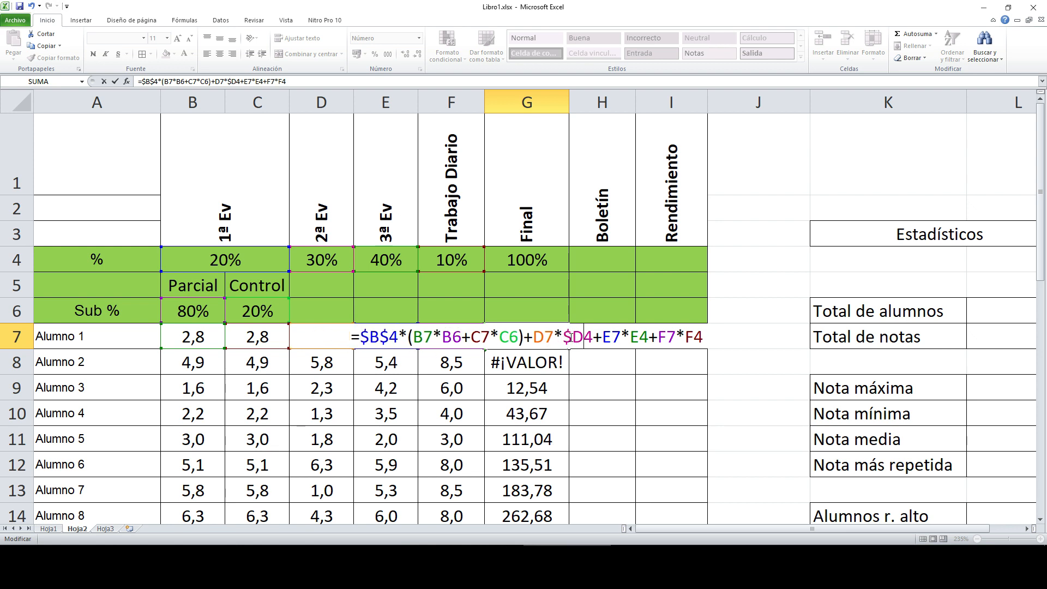
key("Right")
type("$B")
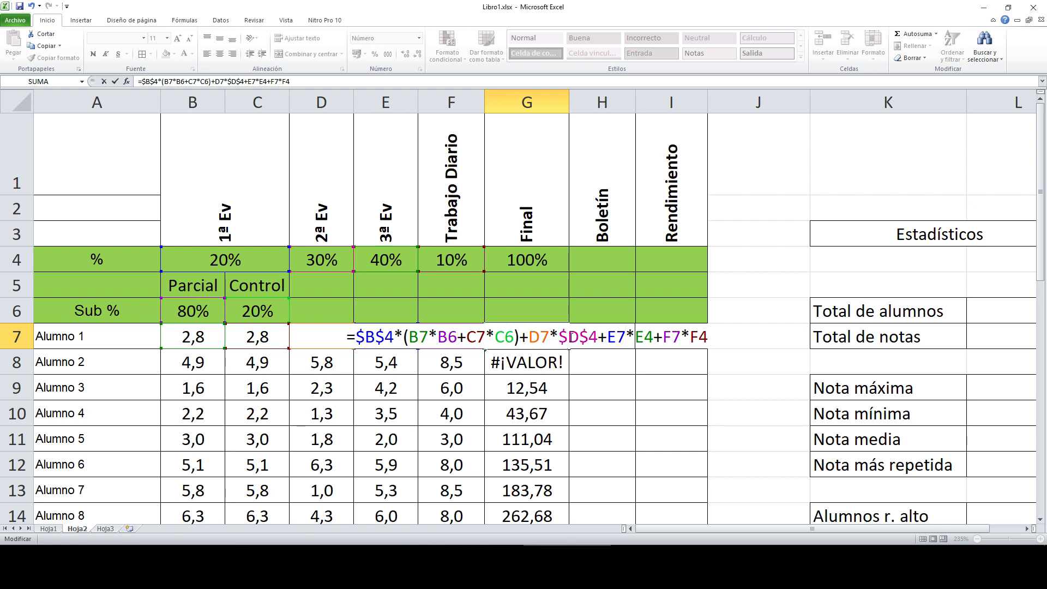
type("$")
key("Right")
type("$B")
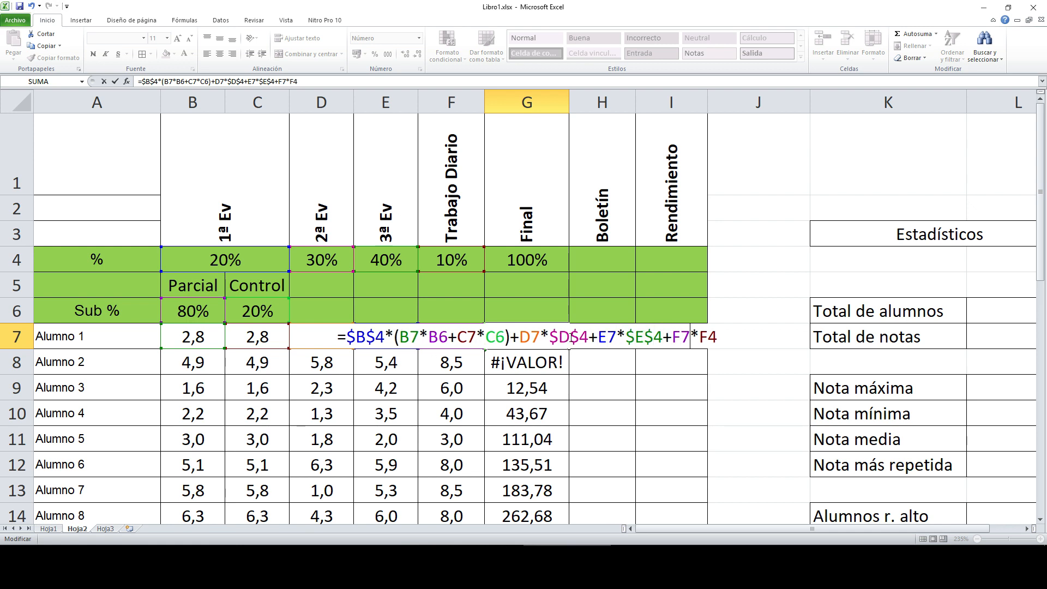
type("$")
key("Right")
type("$")
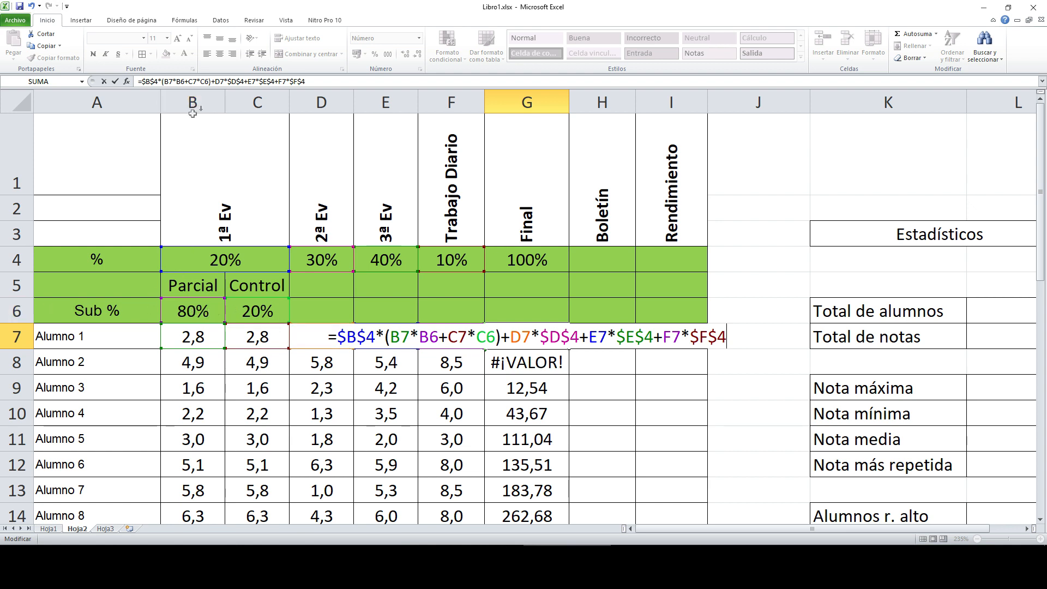
Step: Lock B6 and C6 as $B$6 and $C$6, then confirm the G7 formula
left_click(420, 334)
type("$B")
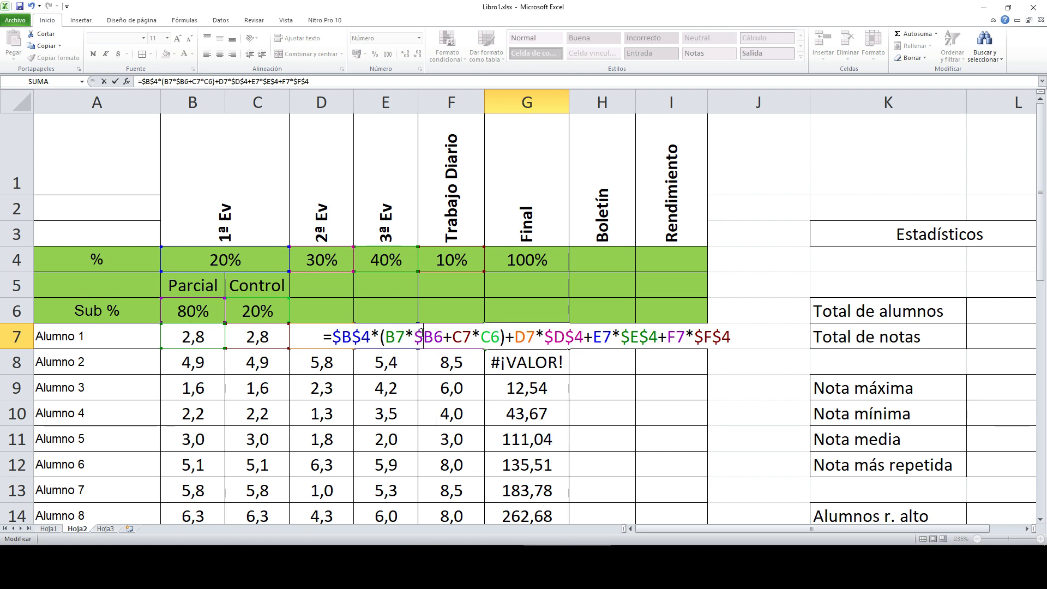
type("$")
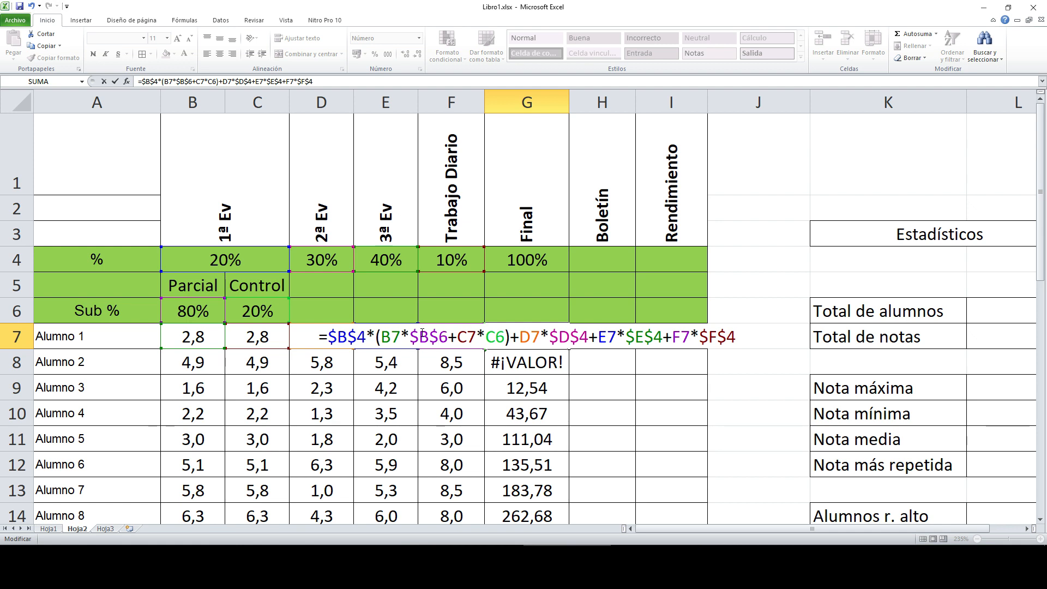
key("BackSpace")
type("$")
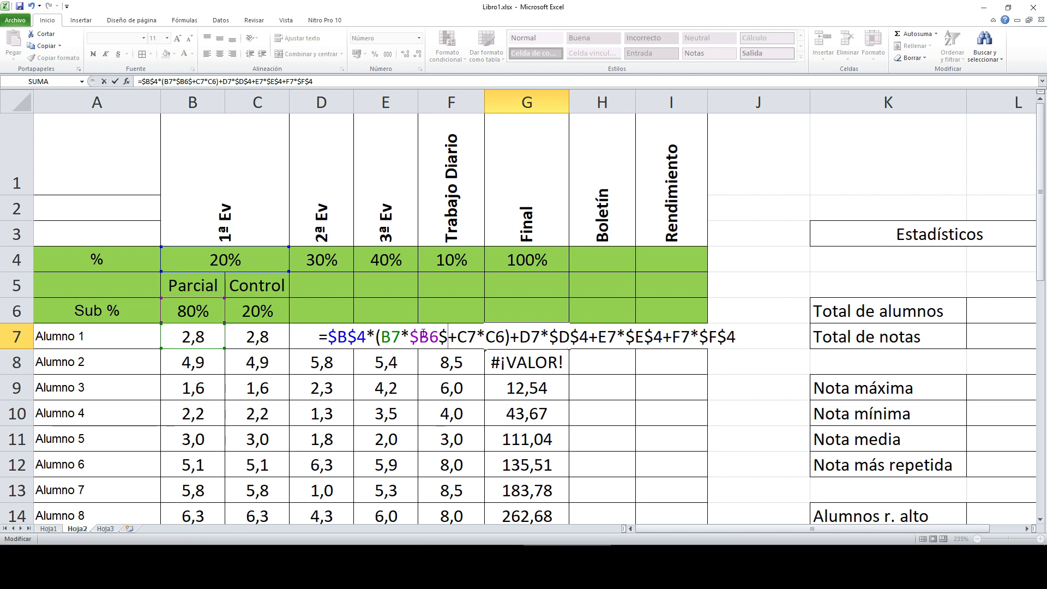
key("BackSpace")
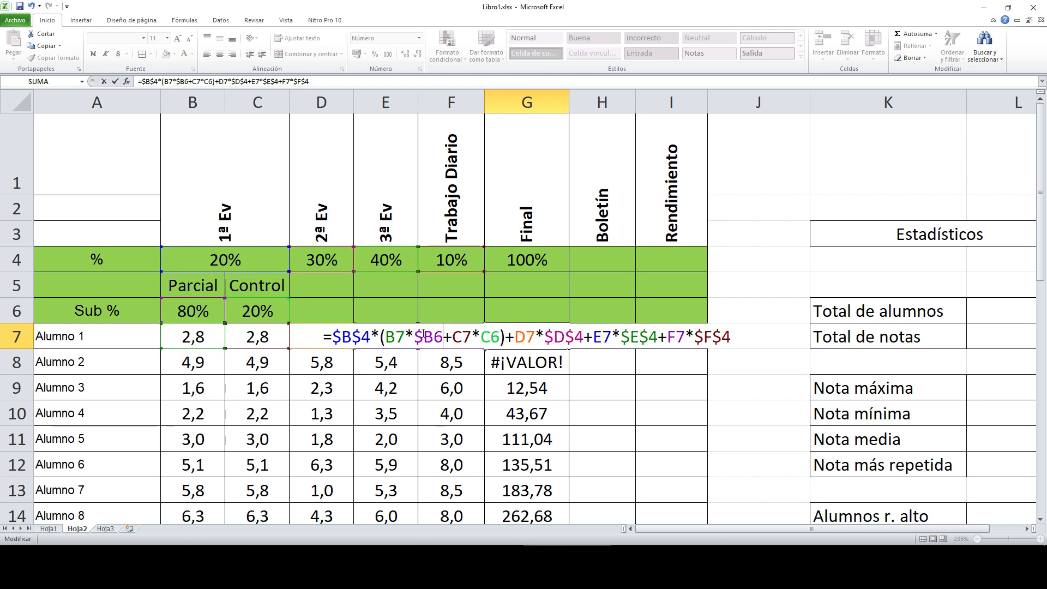
type("$")
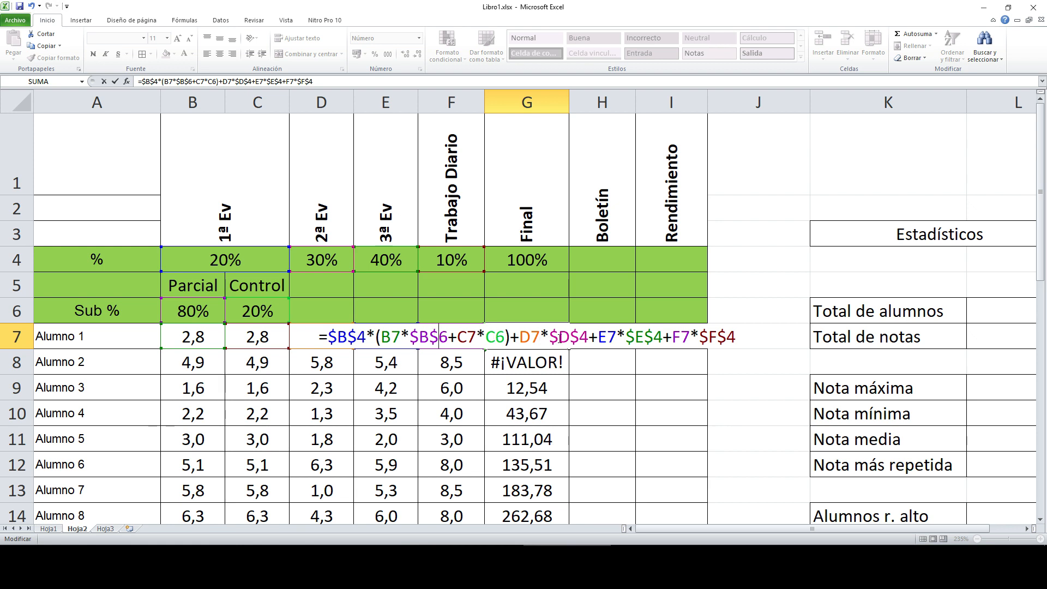
left_click(487, 336)
type("$")
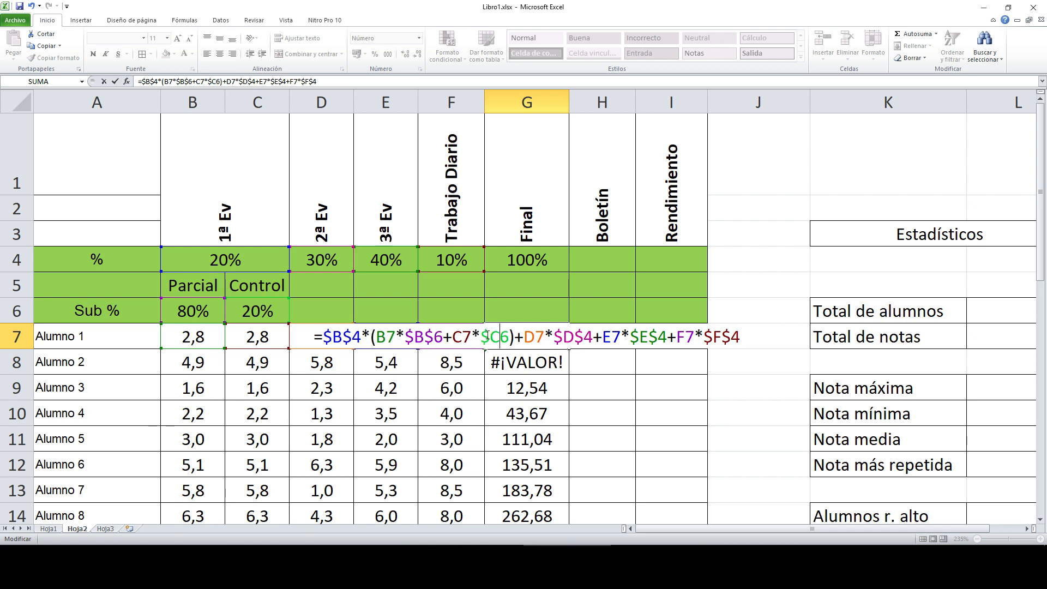
key("Right")
type("$")
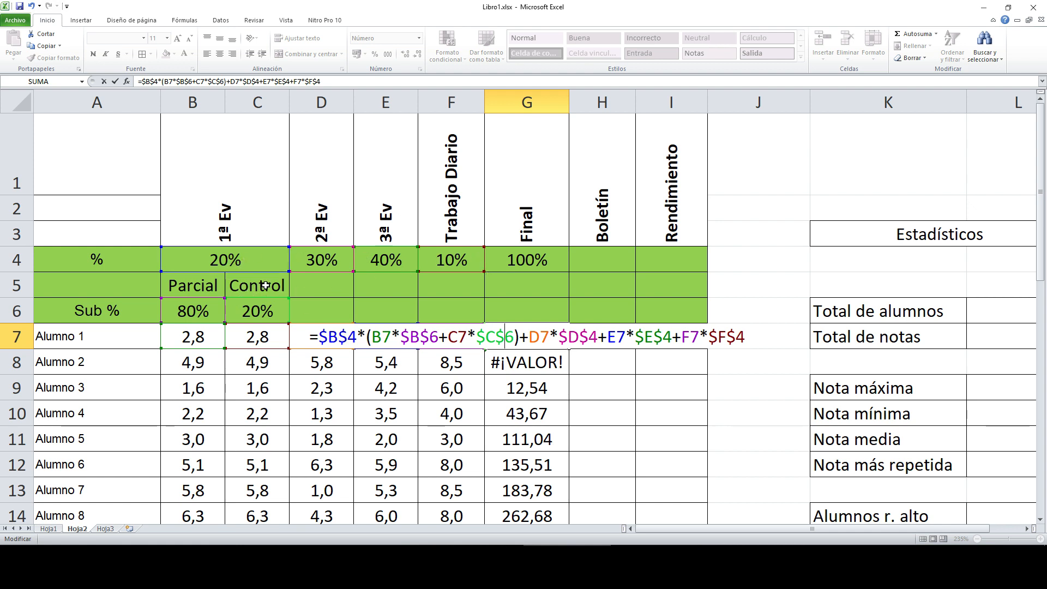
key("Return")
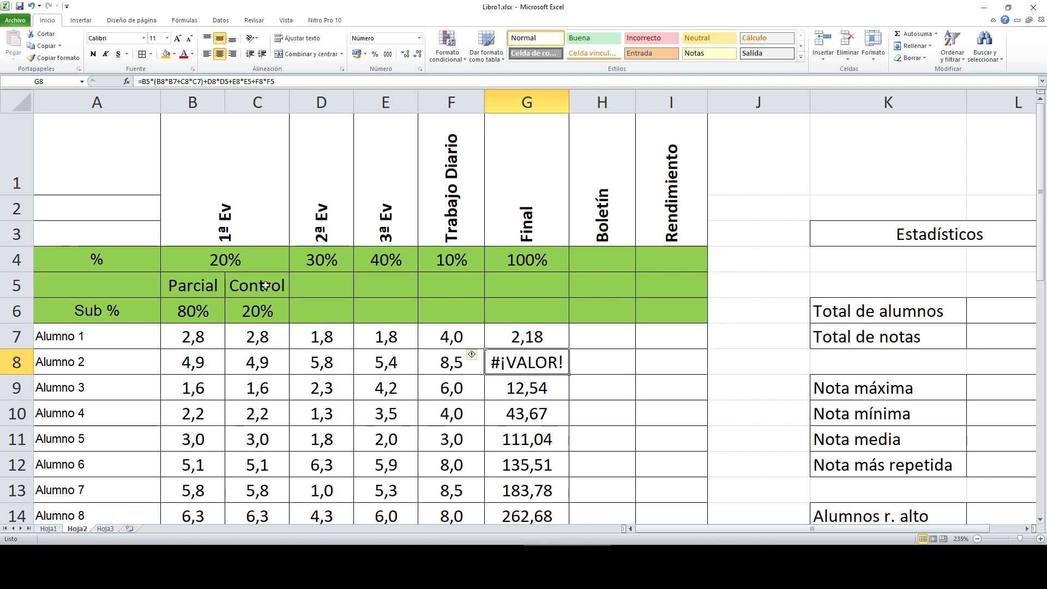
Step: Copy G7's corrected Final formula into G8, giving Alumno 2 a 5,72, and check its references
left_click(531, 336)
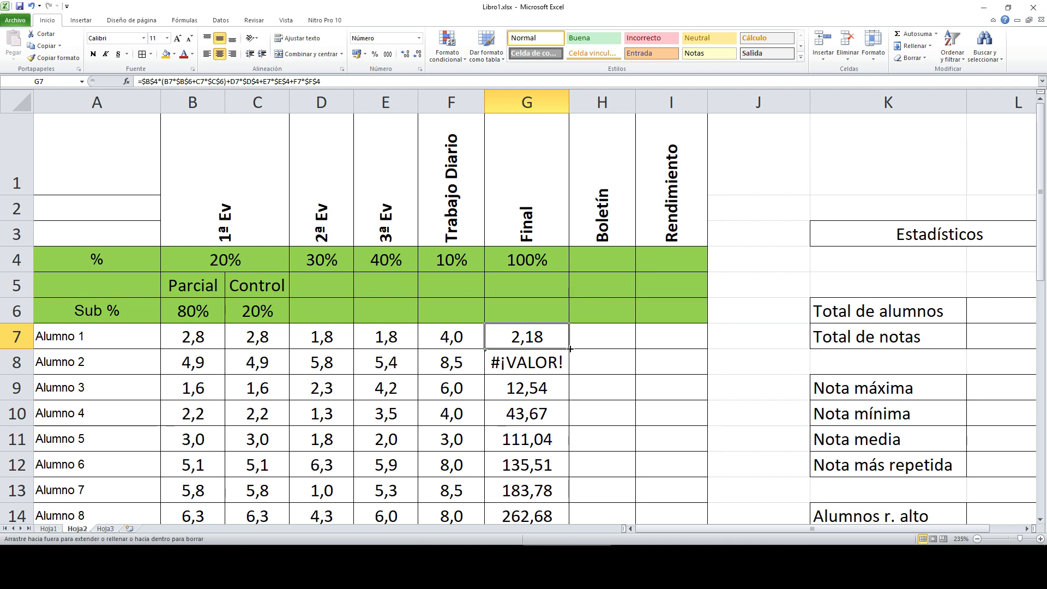
left_click_drag(570, 359, 572, 375)
left_click(565, 369)
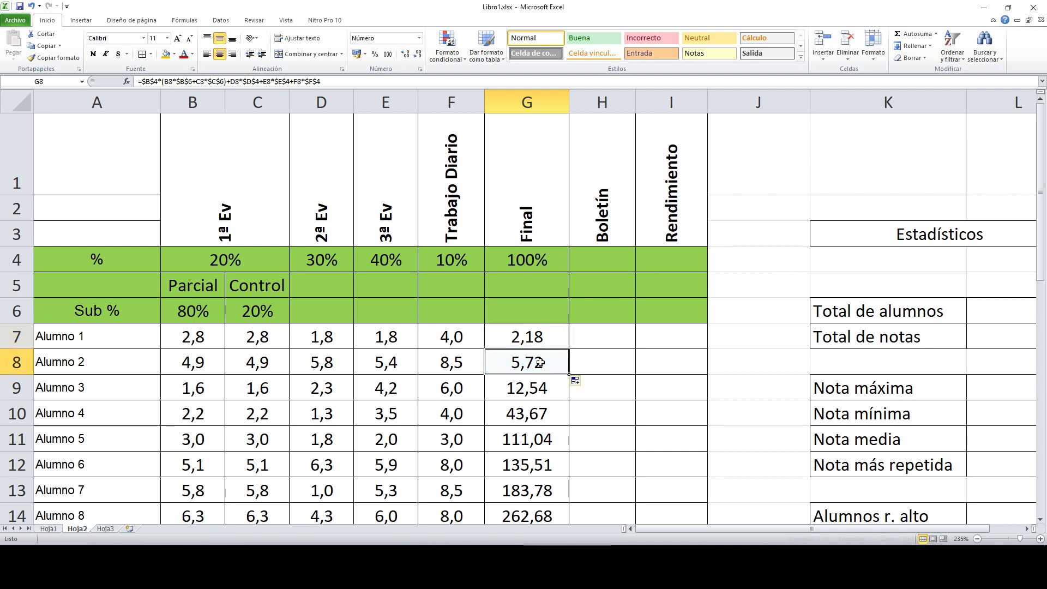
left_click(227, 81)
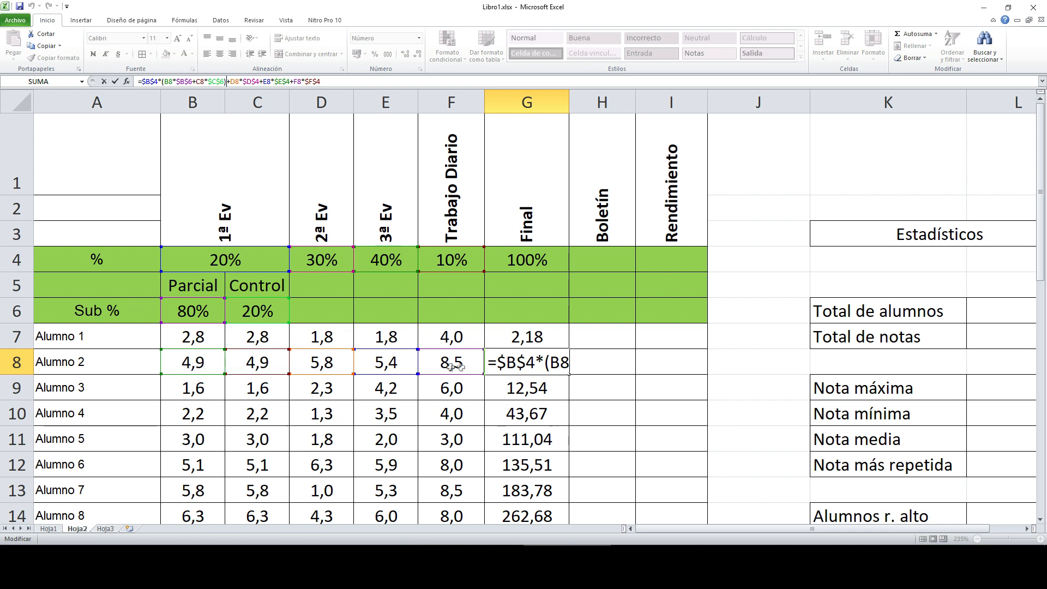
Step: Fill the Final formula from G7 down column G toward the Prueba row
left_click(566, 346)
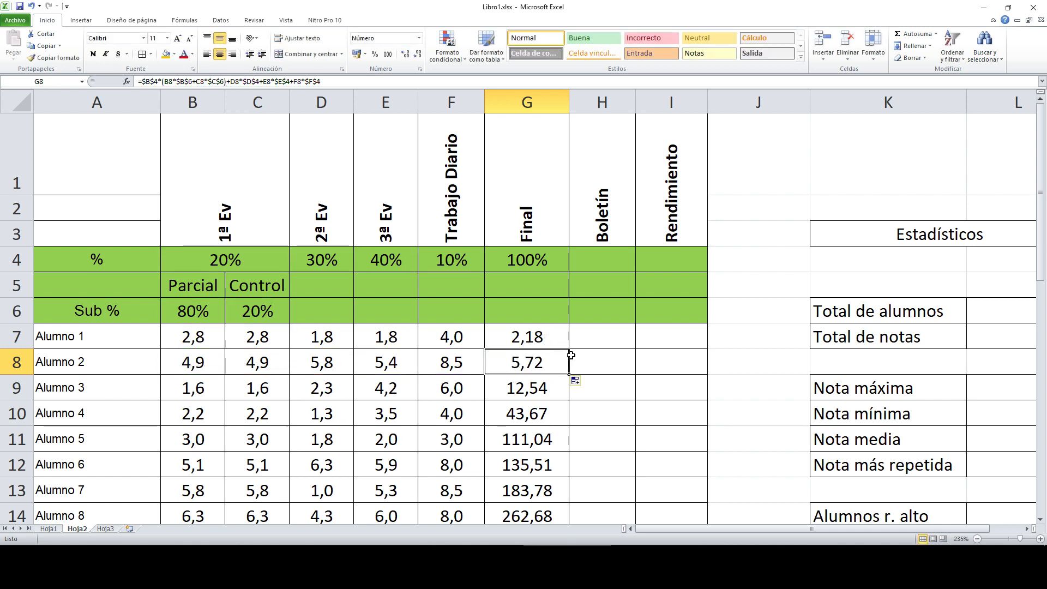
scroll(570, 305, "down", 3)
scroll(573, 264, "up", 3)
scroll(570, 263, "down", 2)
left_click_drag(497, 315, 474, 483)
Step: Check the Final formulas in the Prueba row (10,00) and Alumno 1's G7
left_click(473, 479)
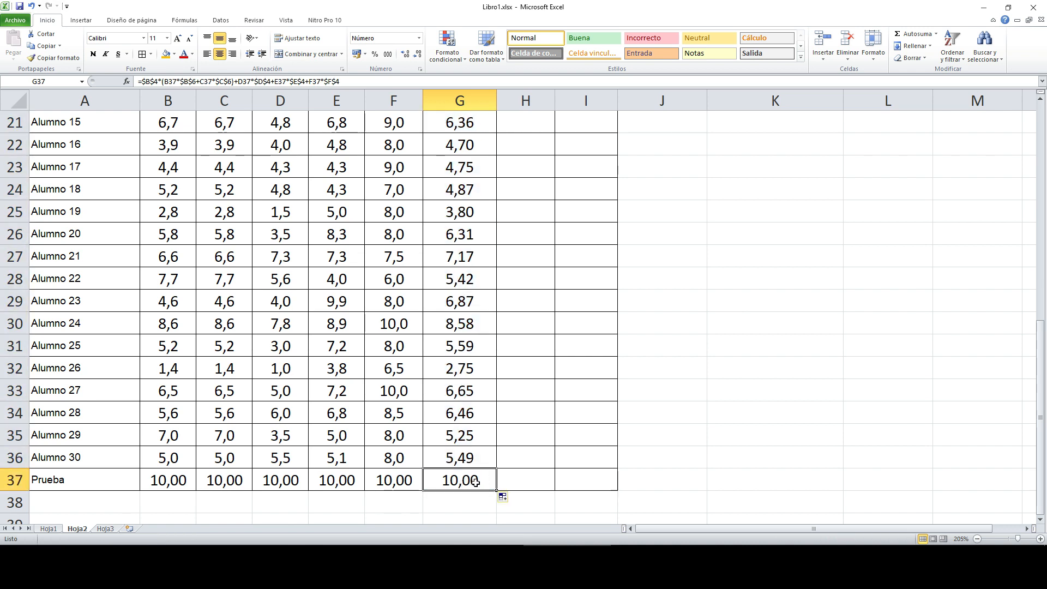
scroll(476, 481, "up", 7)
left_click(466, 309)
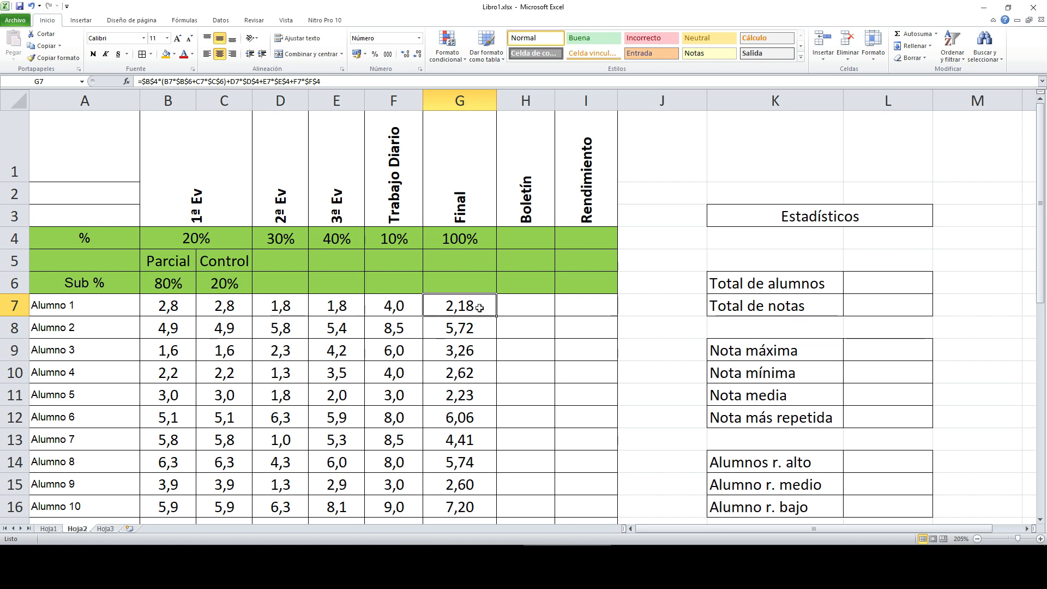
scroll(479, 308, "down", 8)
left_click(453, 390)
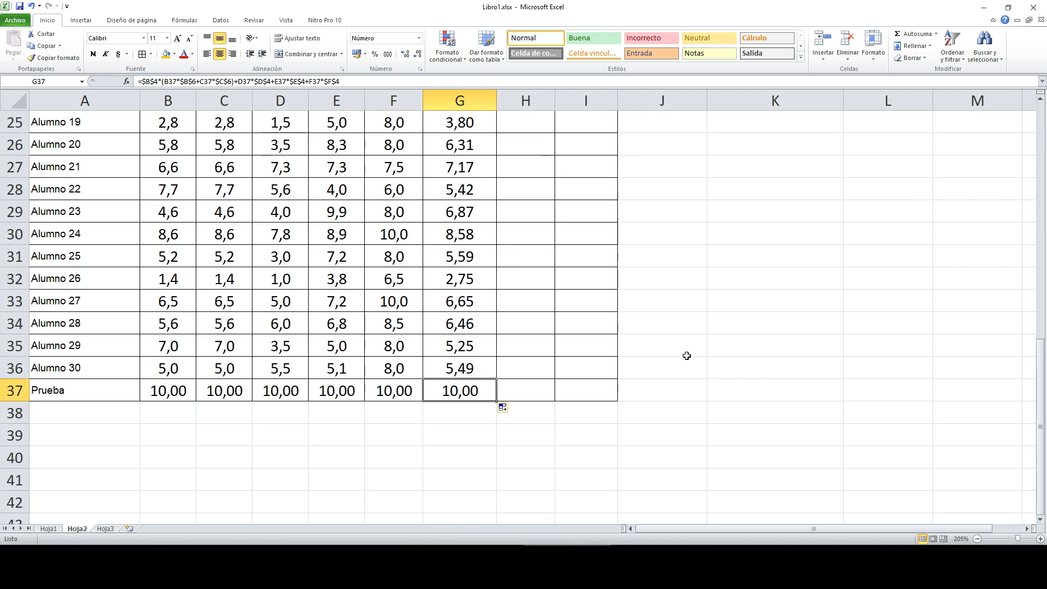
scroll(528, 367, "up", 8)
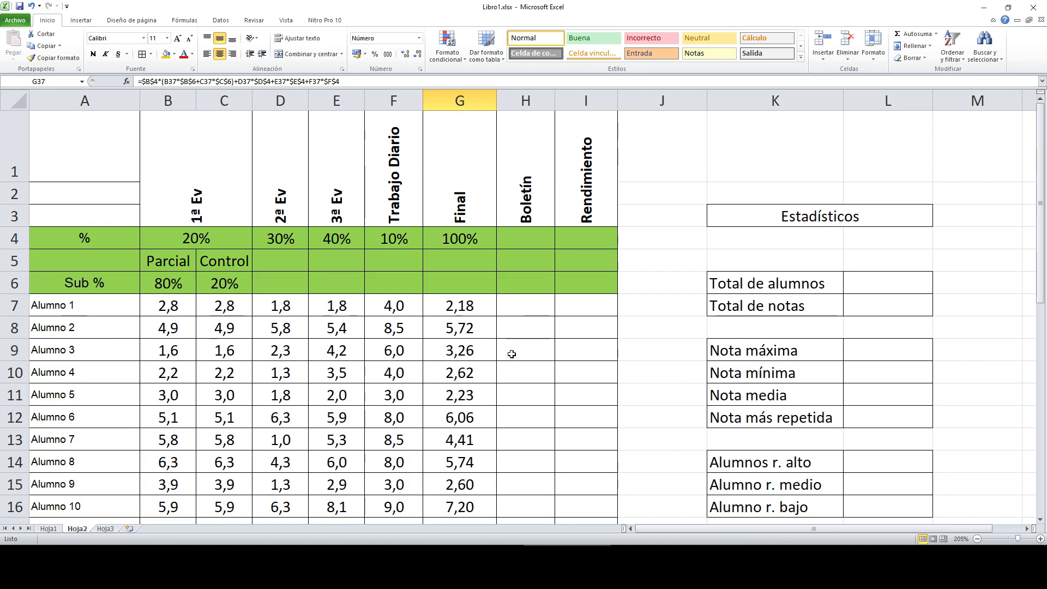
left_click(477, 311)
scroll(477, 311, "down", 7)
Step: Review the Prueba row scores and G13's formula, ending with G7:G37 selected
left_click_drag(88, 458, 471, 460)
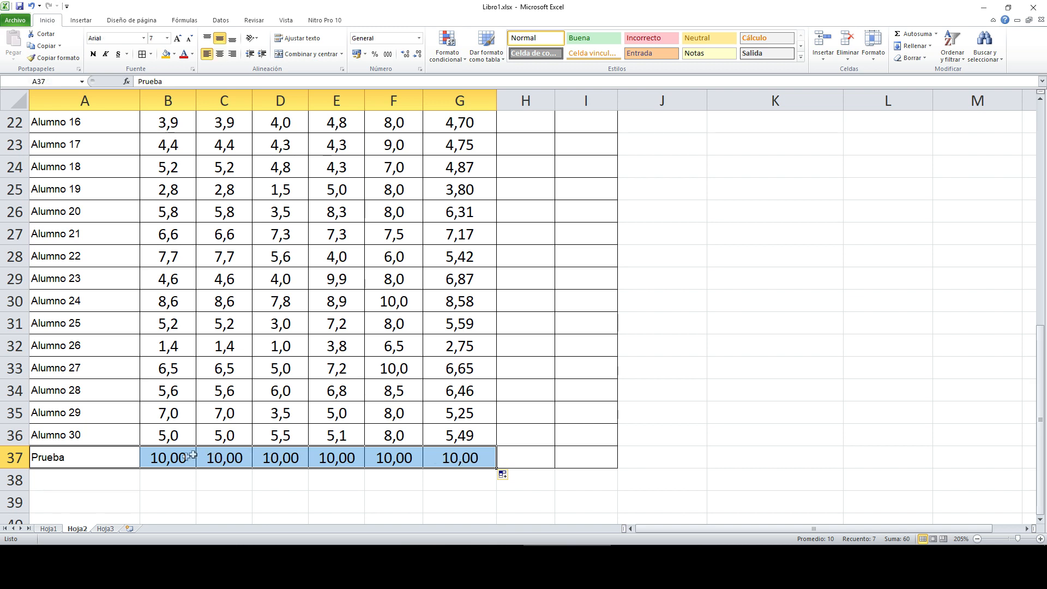
left_click(199, 456)
left_click_drag(123, 461, 443, 459)
scroll(487, 441, "up", 7)
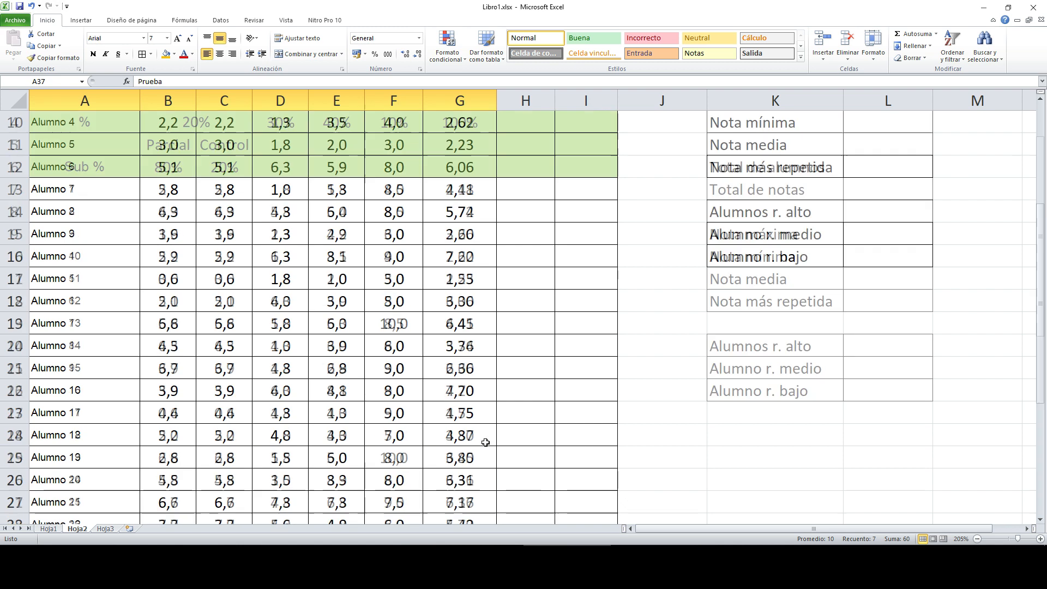
left_click(466, 441)
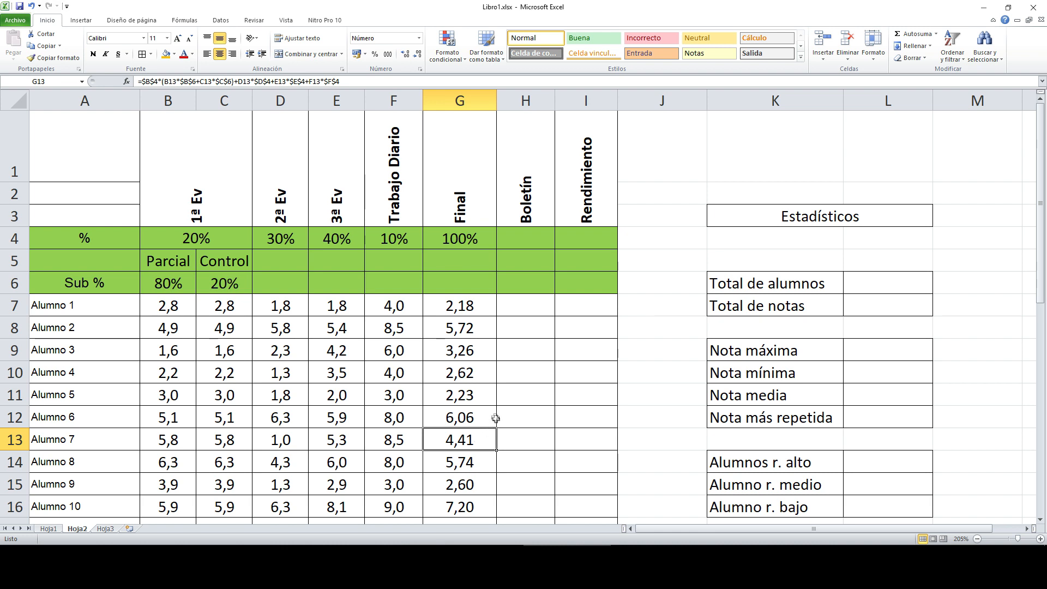
scroll(465, 346, "down", 8)
left_click_drag(174, 390, 469, 391)
scroll(503, 389, "up", 8)
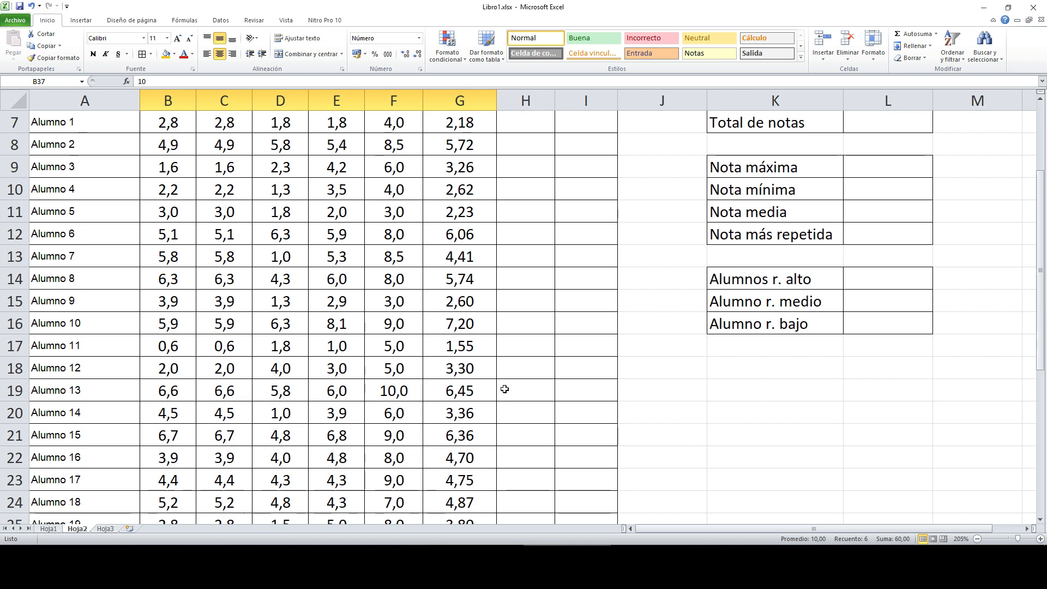
left_click_drag(473, 313, 469, 457)
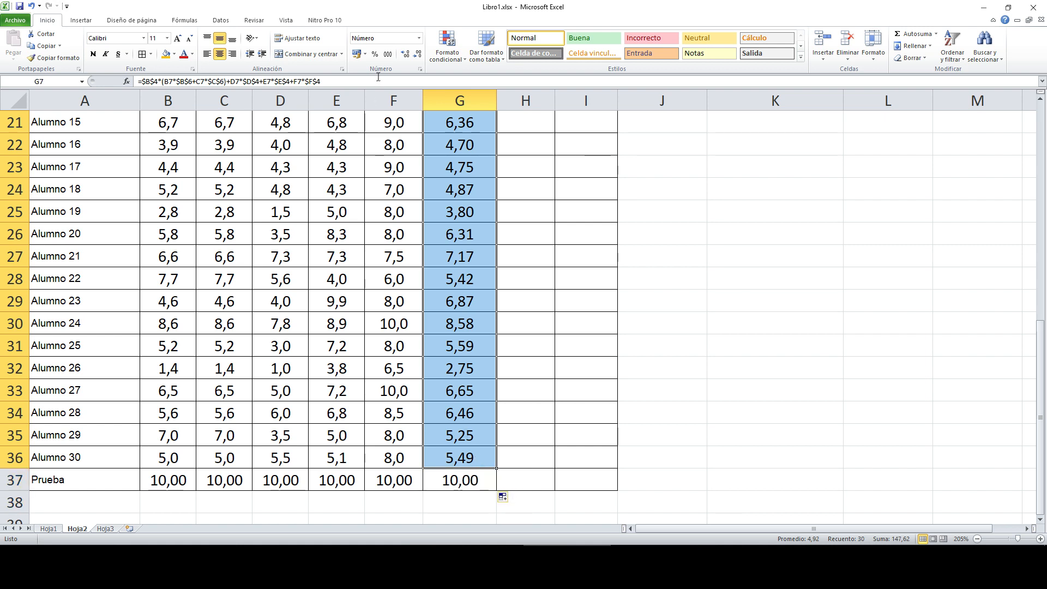
Step: Show the Final grades with one decimal, like 2,2 and 5,7, and narrow column G
left_click(417, 54)
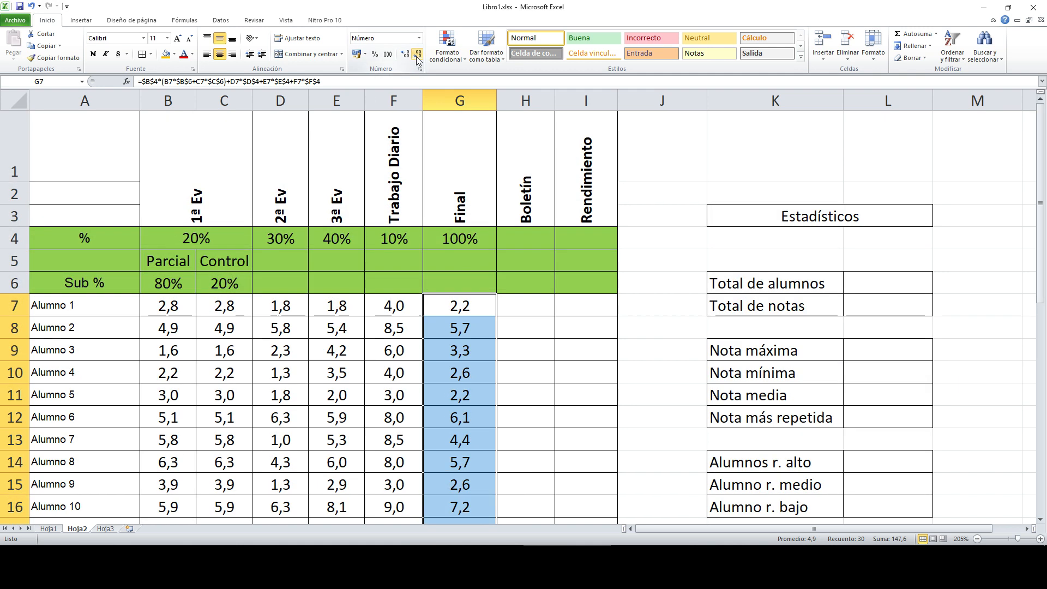
left_click(480, 308)
mouse_move(499, 102)
left_mouse_down()
mouse_move(466, 102)
mouse_move(483, 102)
left_mouse_up()
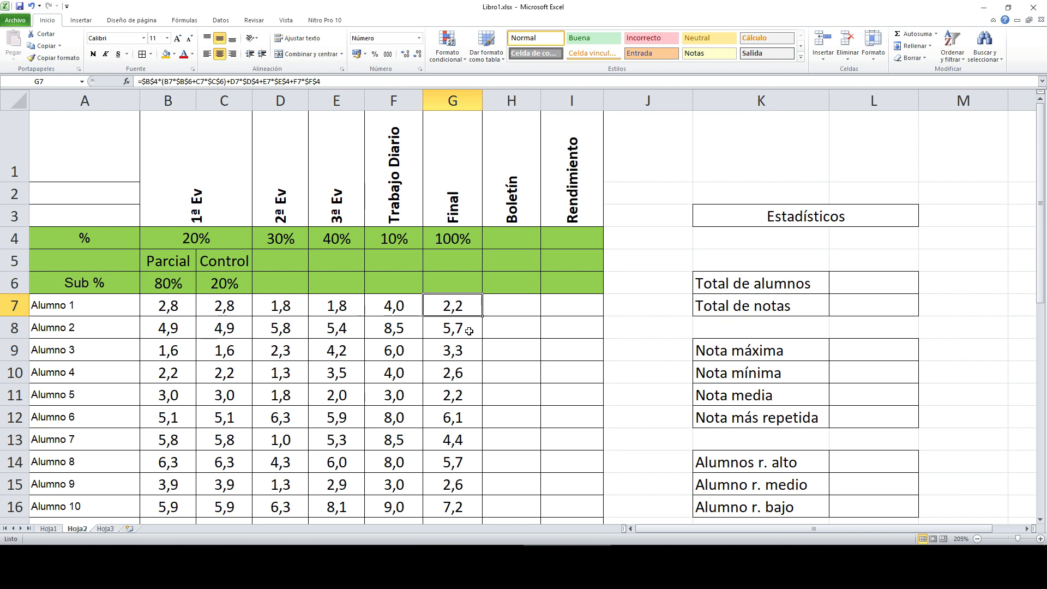
left_click(522, 310)
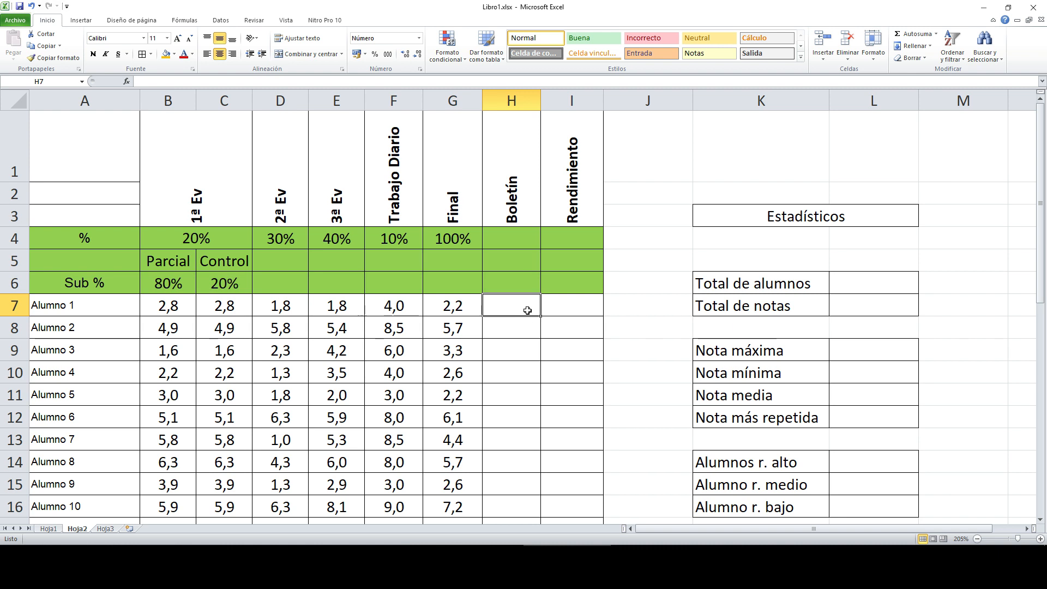
key("Left")
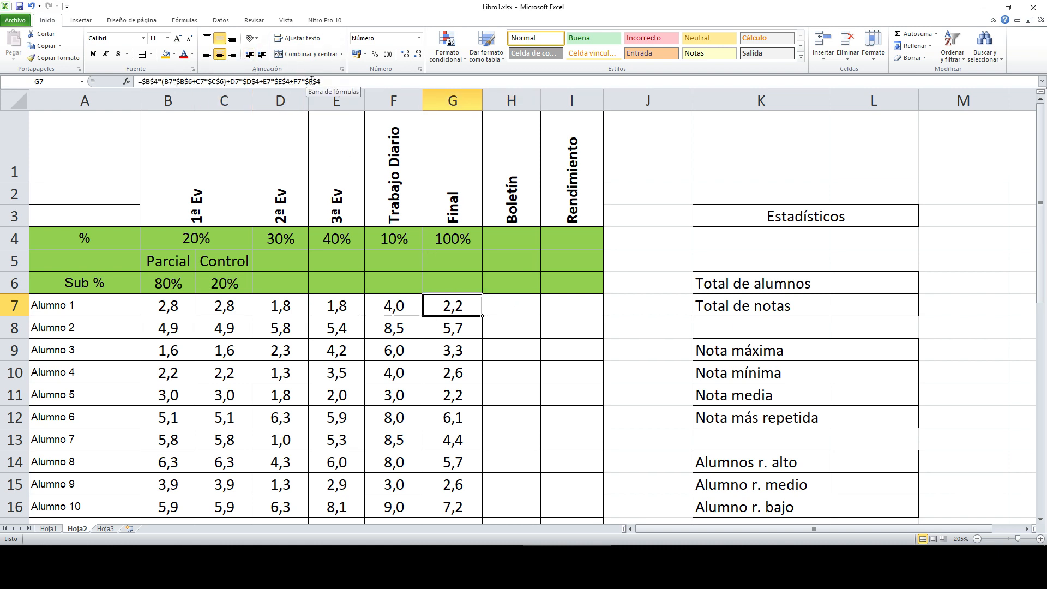
Step: Enter test values 2 and 6 in Boletín cells H7 and H8
left_click(519, 306)
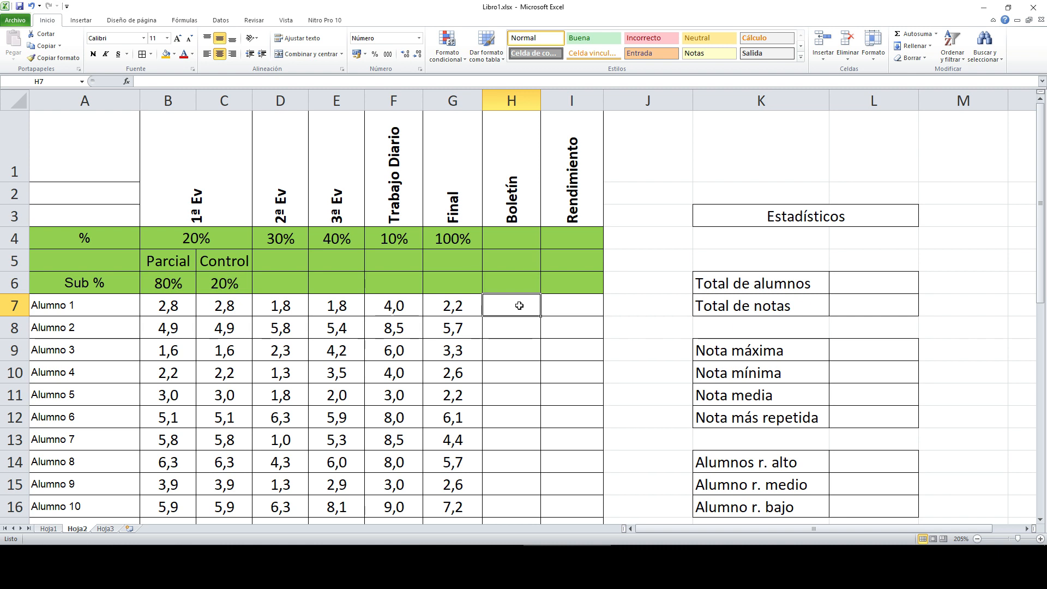
left_click(460, 308)
left_click(521, 309)
type("2")
key("Return")
type("6")
key("Return")
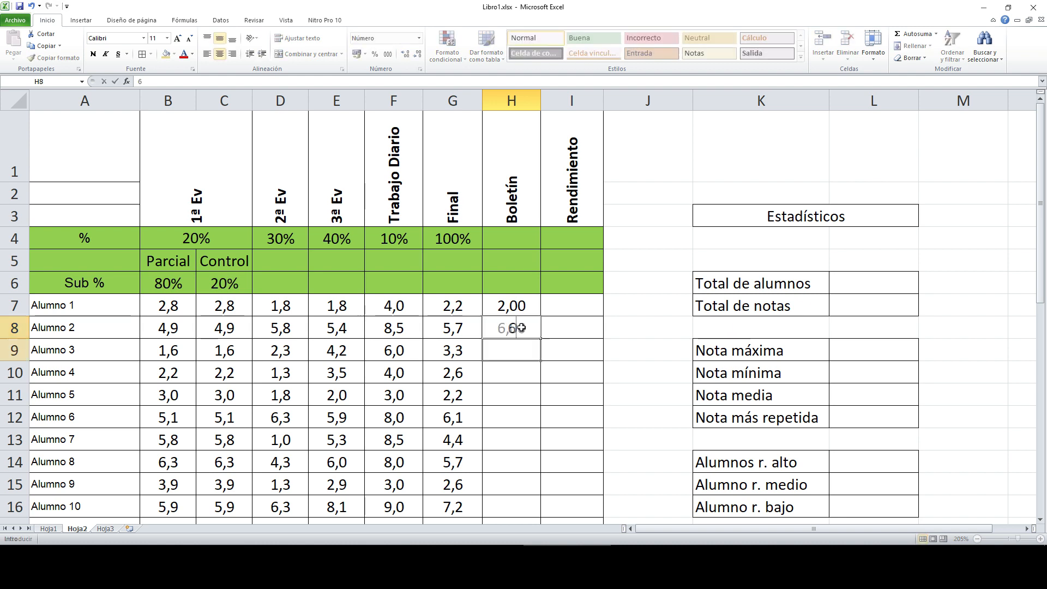
Step: Set H7:H37 to show no decimals, then clear the test values from H7 and H8
left_click_drag(528, 305, 518, 430)
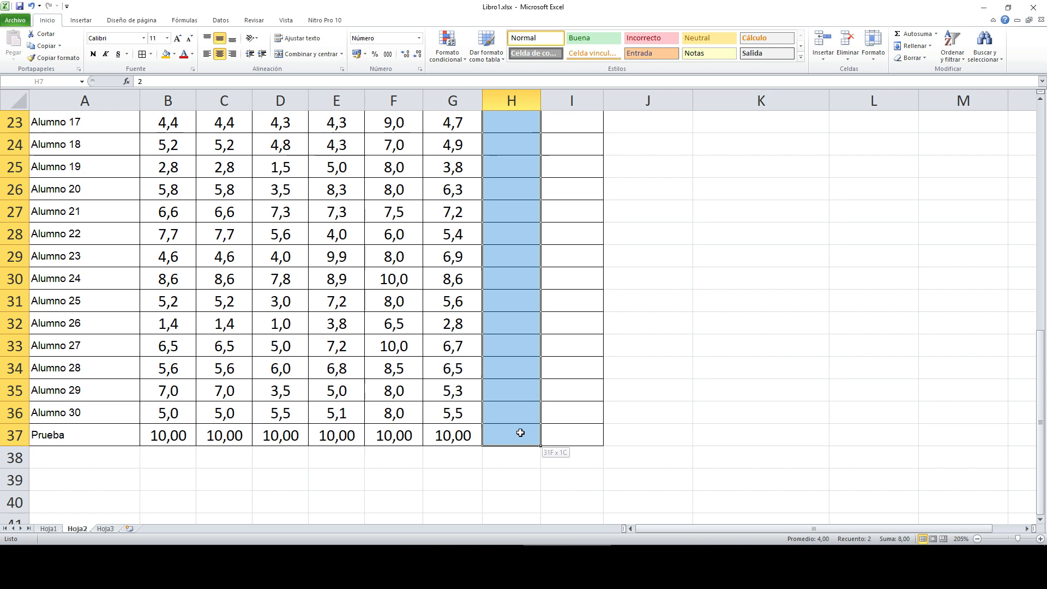
scroll(518, 431, "up", 7)
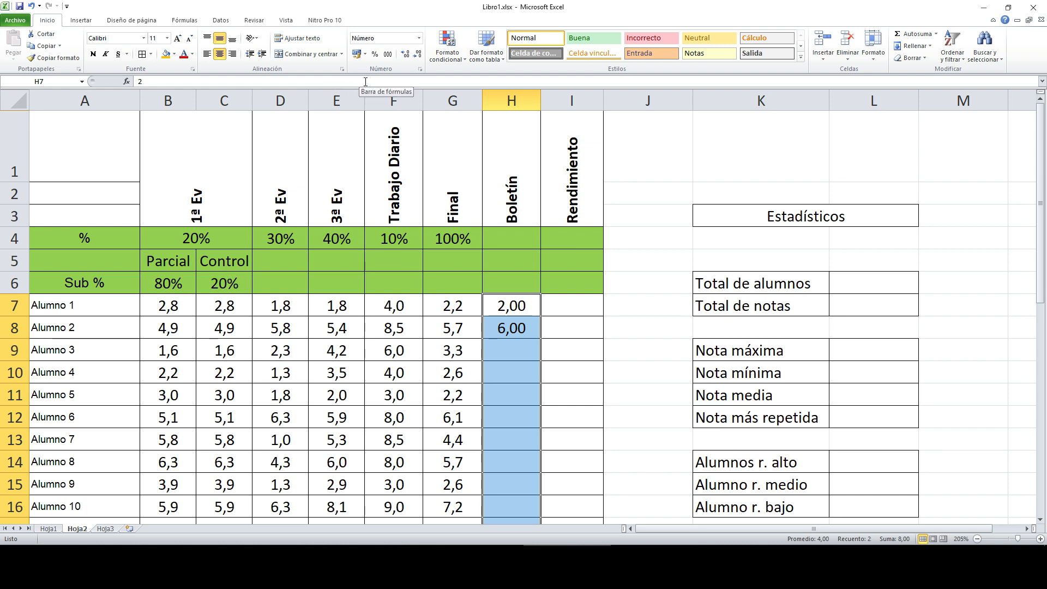
left_click(417, 54)
left_click(417, 54)
left_click(526, 306)
key("Delete")
left_click(513, 328)
key("Delete")
left_click(525, 303)
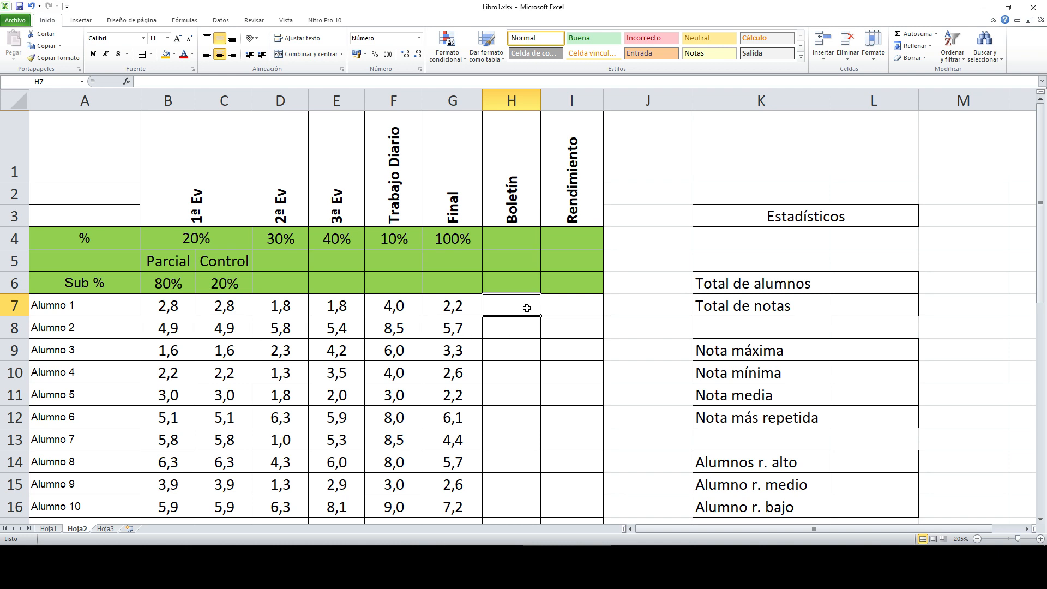
Step: Search Excel Help for 'redondear' to review REDONDEAR, then start a formula in H7
key("F1")
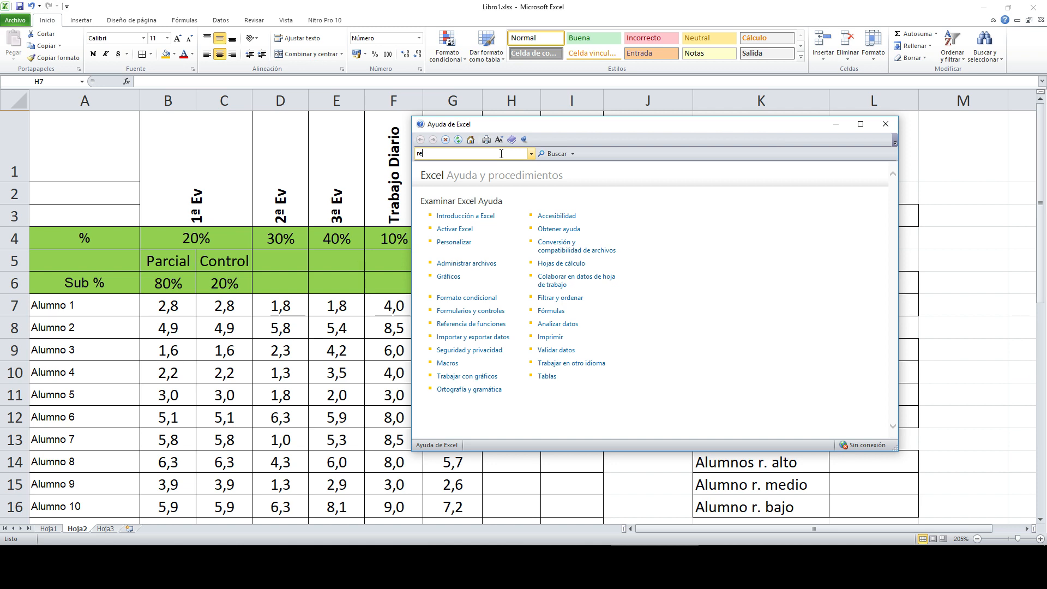
type("onde")
key("Return")
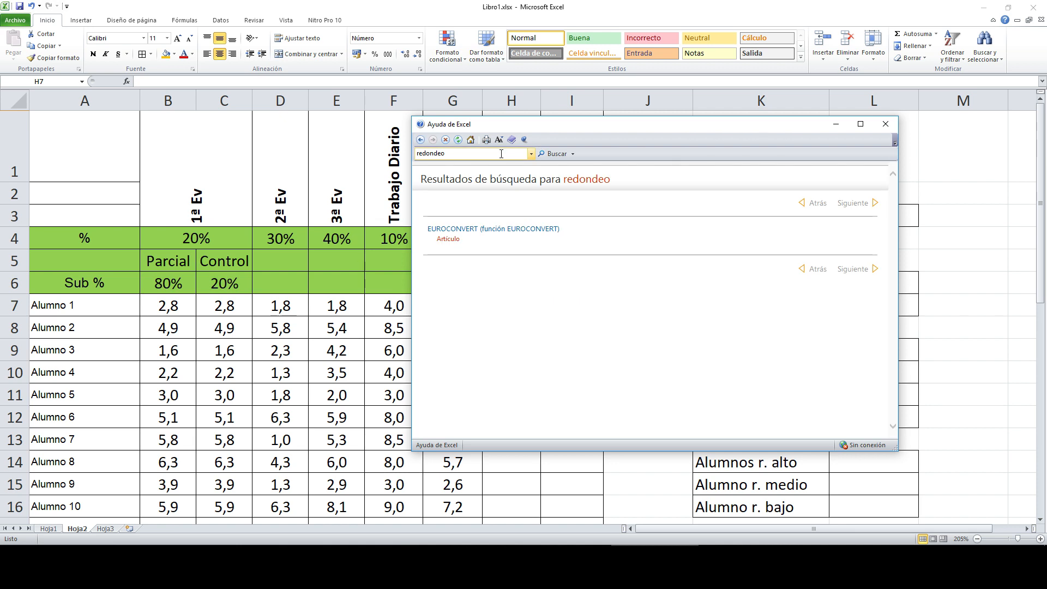
double_click(463, 156)
type("redondear")
key("Return")
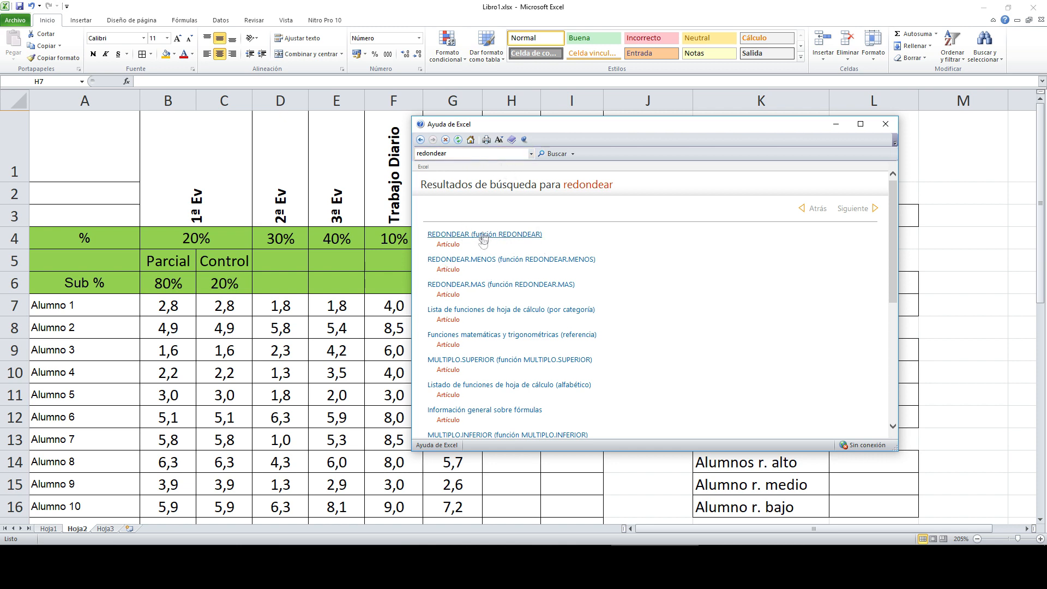
left_click(884, 126)
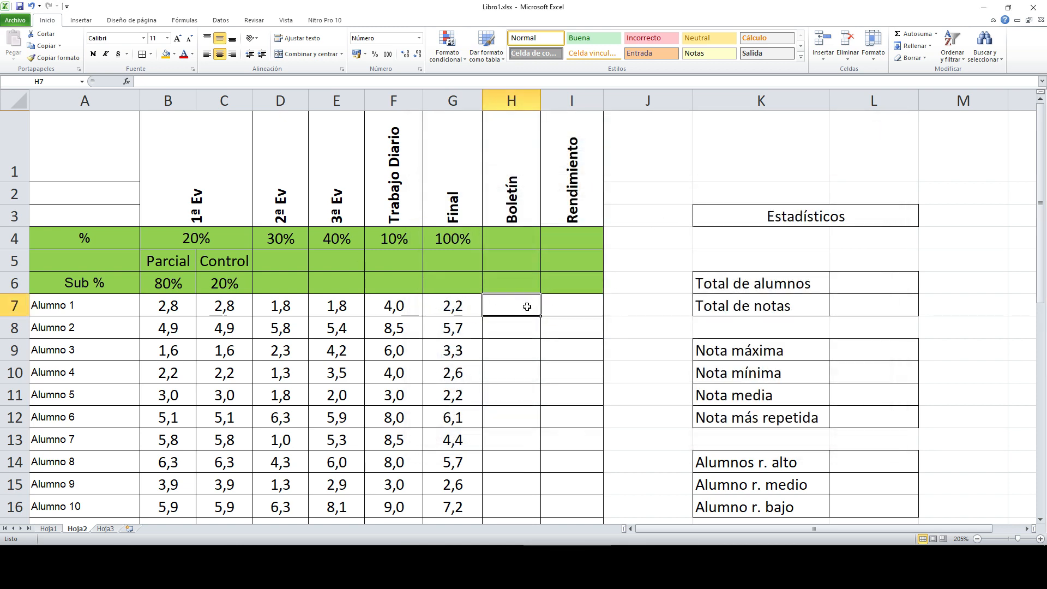
type("=")
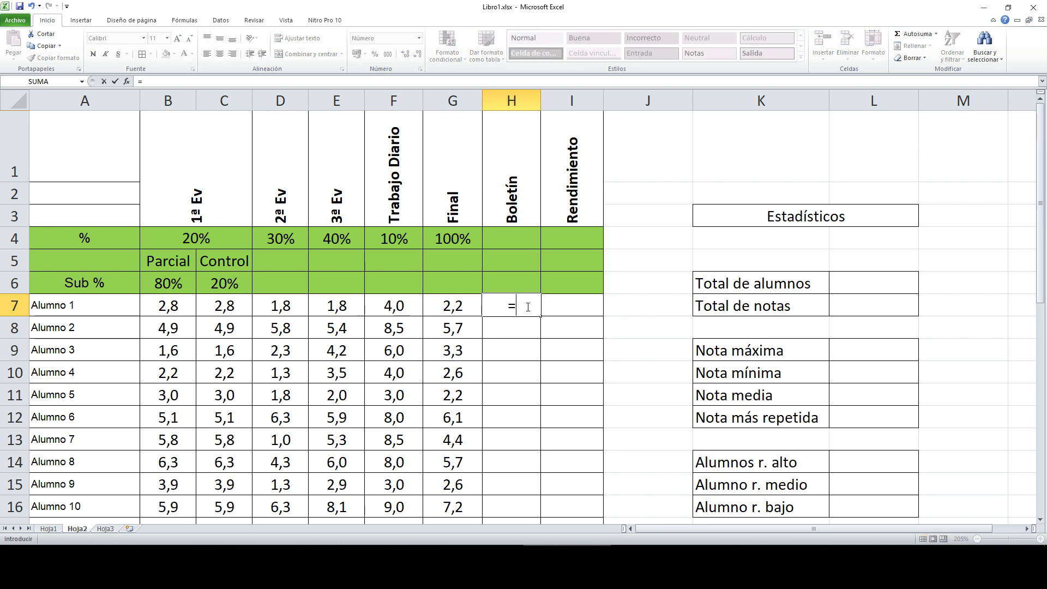
type("REDONDEAR")
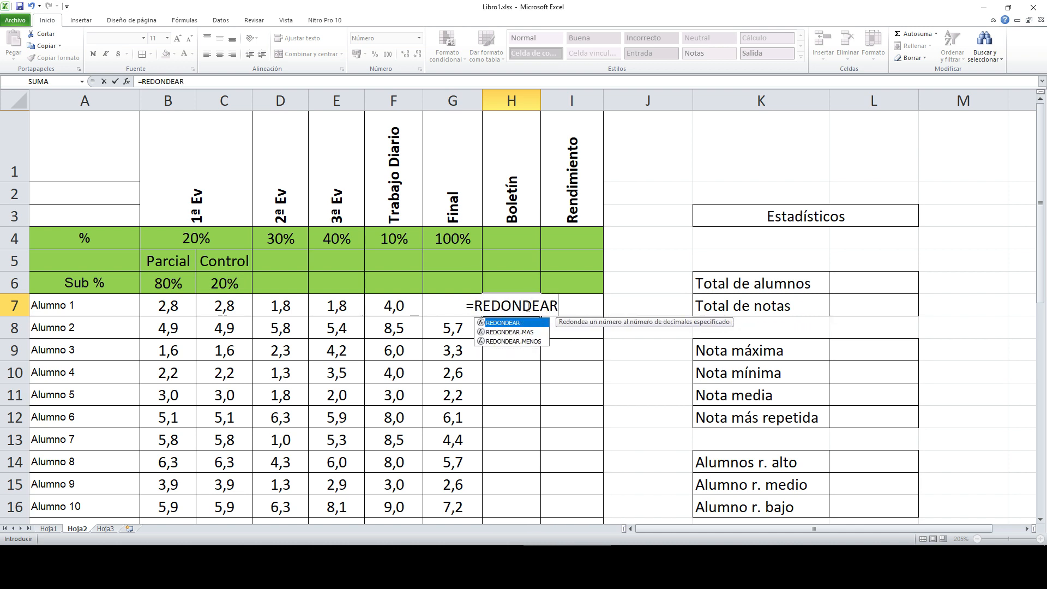
Step: Enter =REDONDEAR(G7;0) in H7 so Alumno 1's Boletín shows 2
type("(")
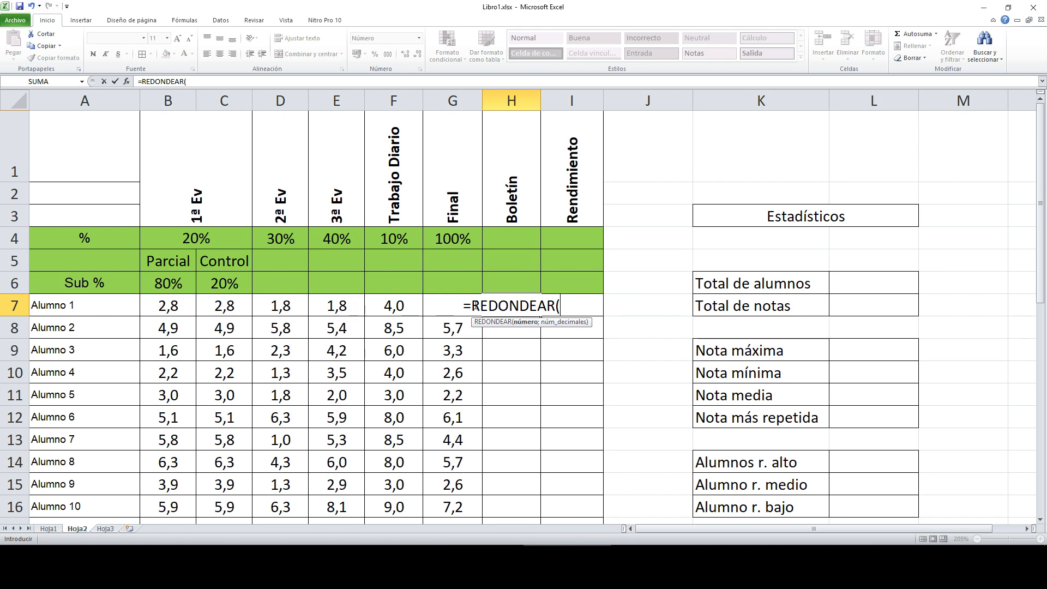
type("G7")
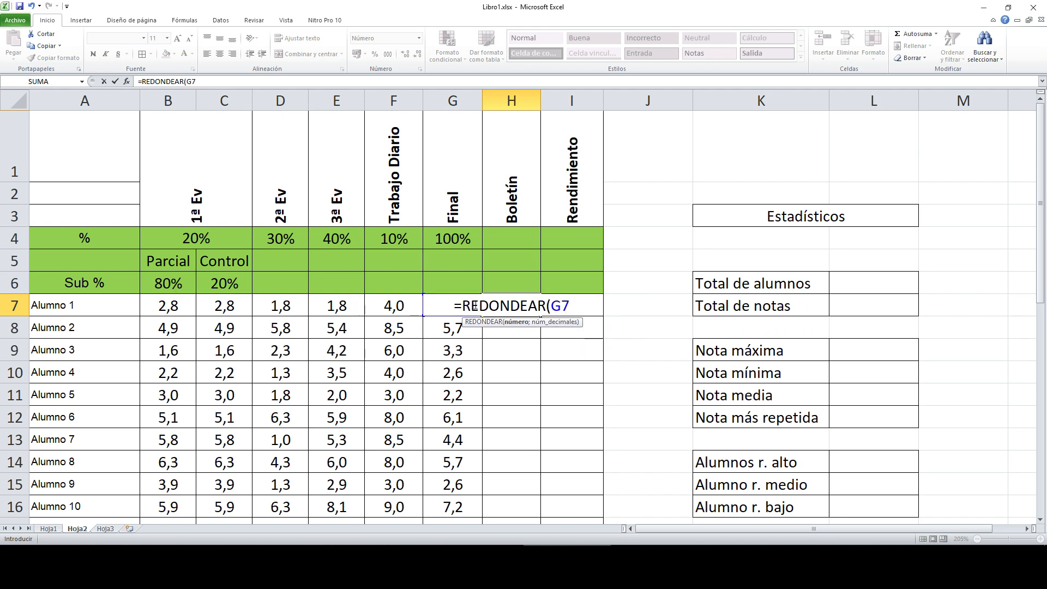
type(";")
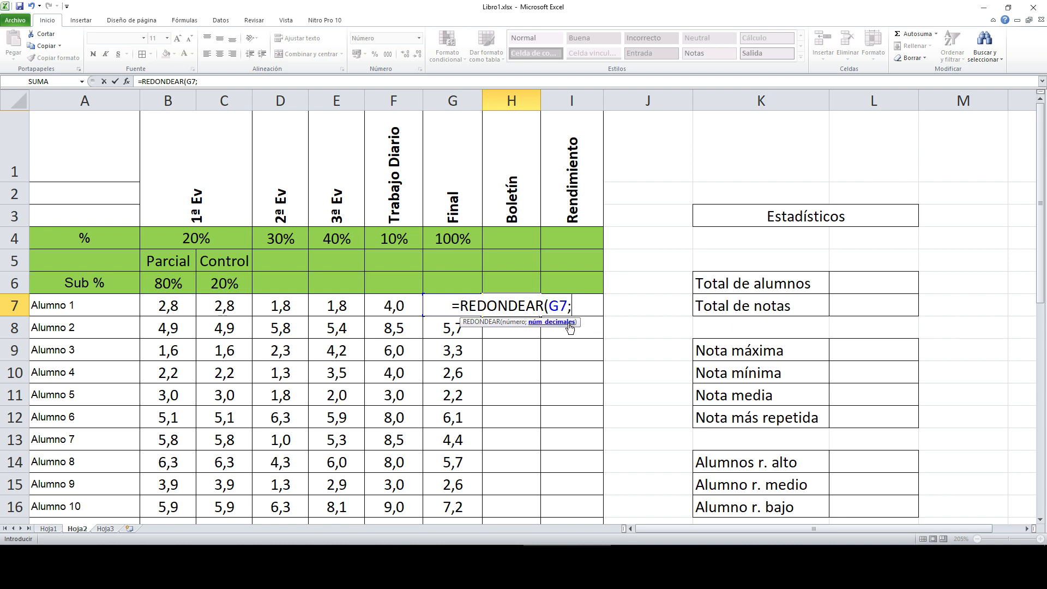
type("0")
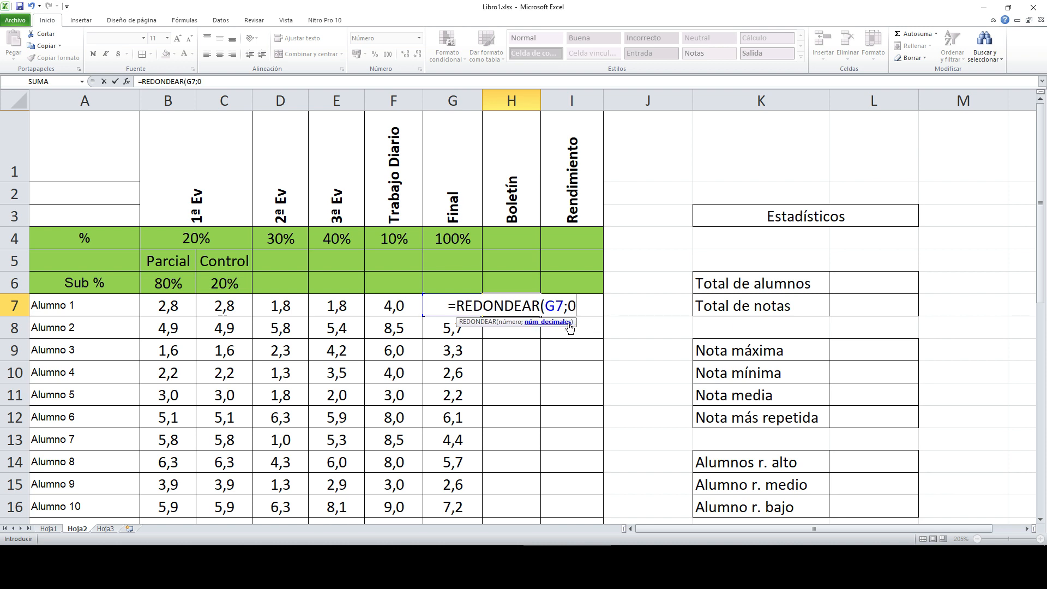
type(")")
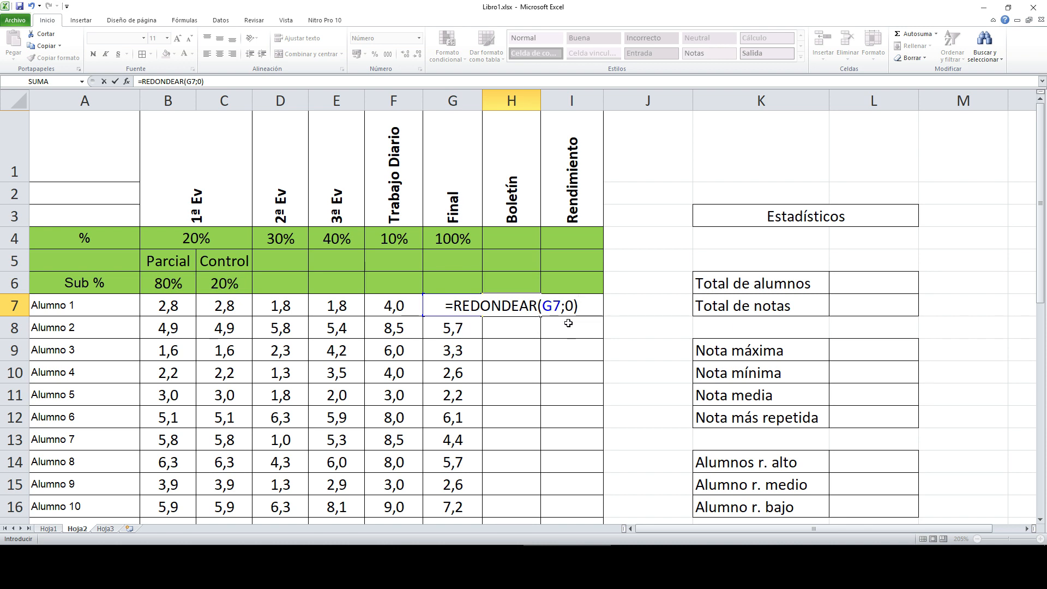
key("Return")
Step: Copy H7's =REDONDEAR(G7;0) down to H37, giving whole grades like 6, 3, 7 and Prueba 10
left_click(525, 306)
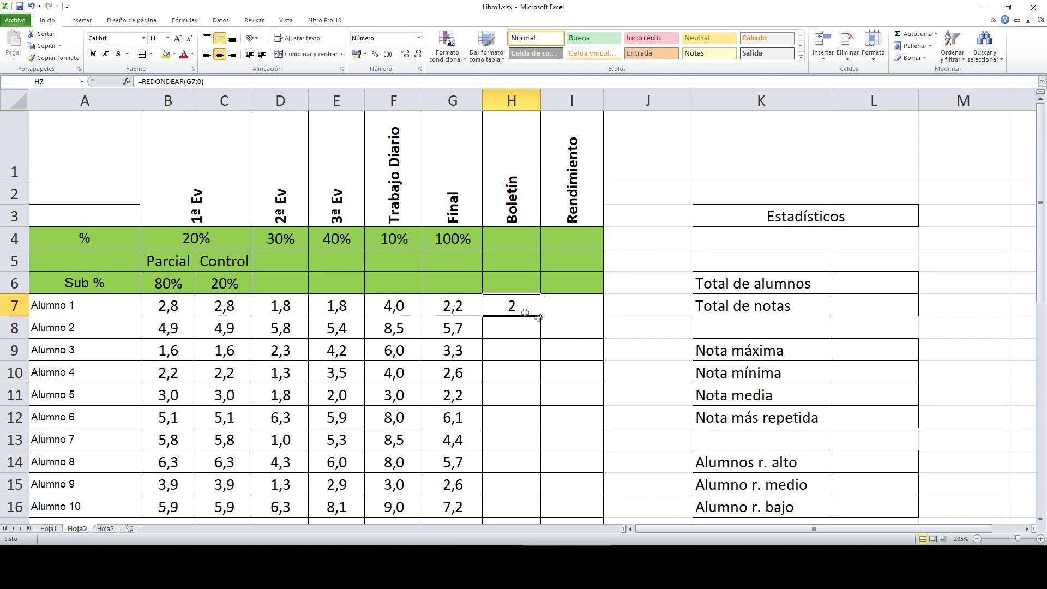
scroll(580, 310, "down", 3)
scroll(581, 310, "up", 2)
left_click_drag(541, 200, 523, 502)
scroll(547, 285, "up", 3)
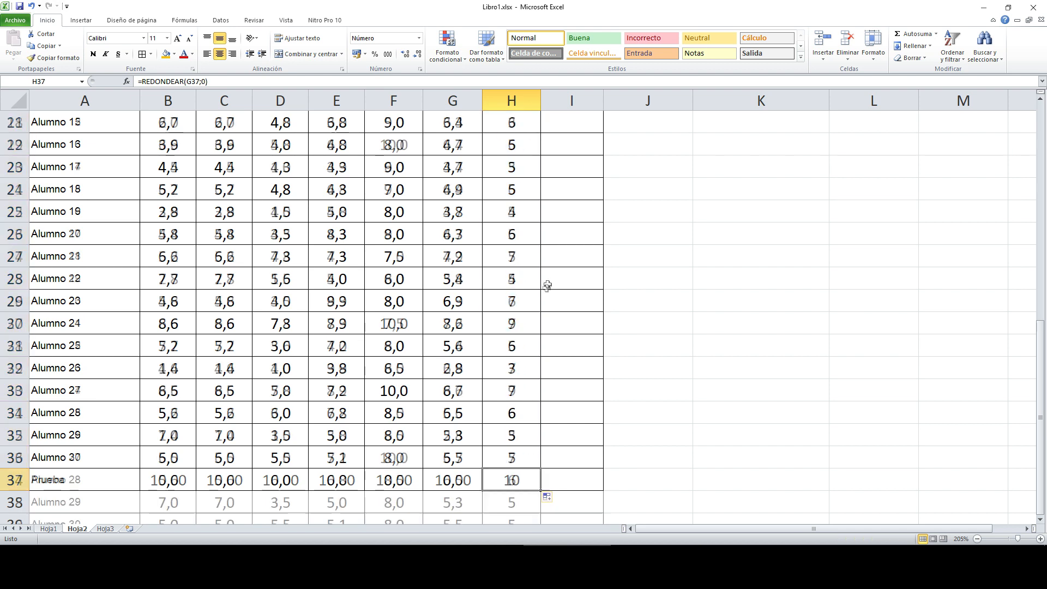
scroll(547, 285, "up", 5)
left_click(531, 303)
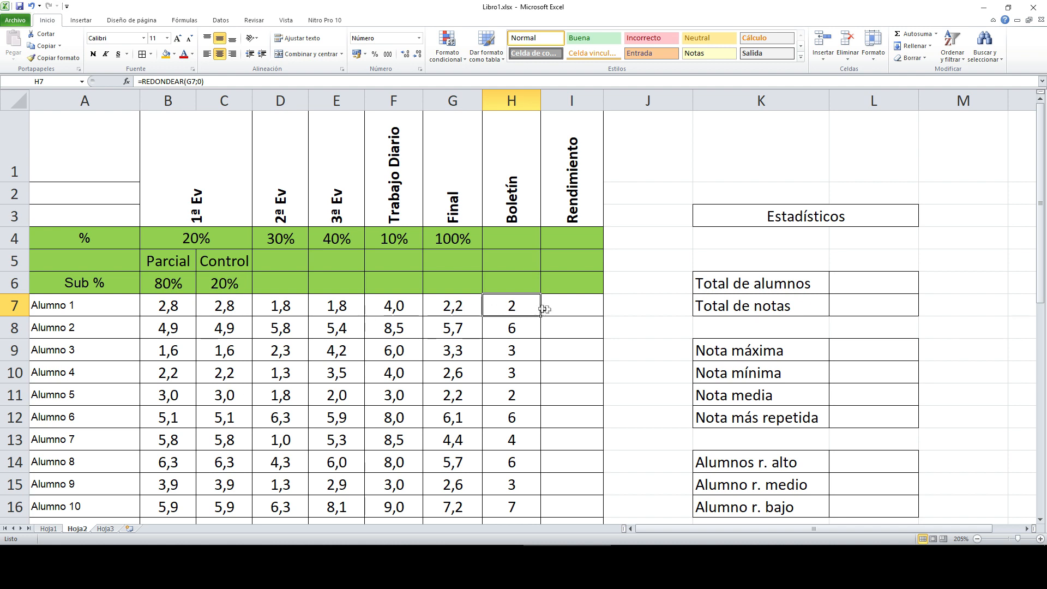
left_click(576, 310)
scroll(583, 309, "down", 5)
scroll(583, 306, "up", 5)
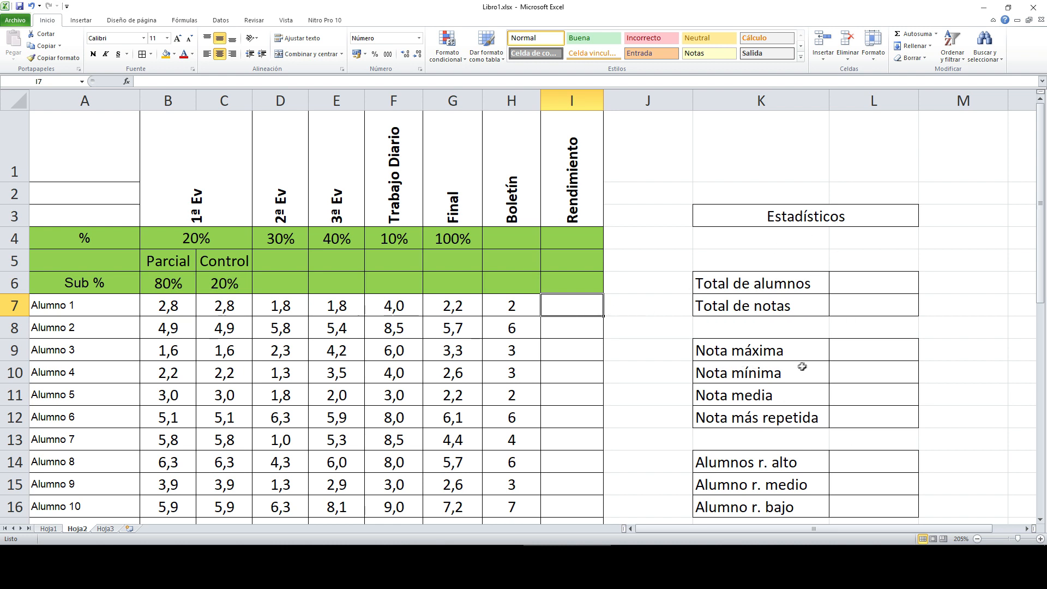
left_click(864, 286)
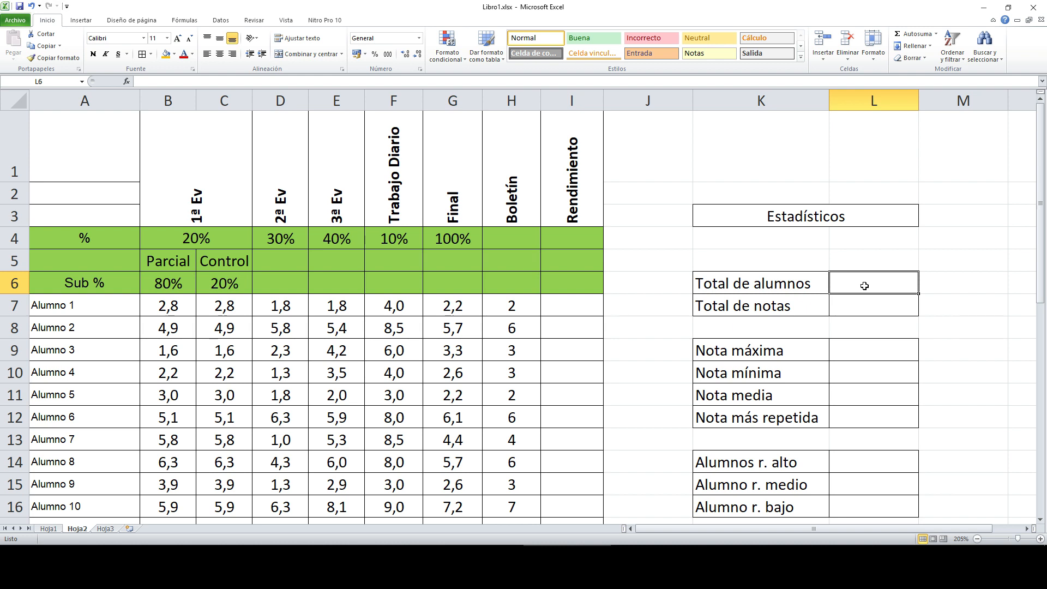
scroll(140, 299, "down", 10)
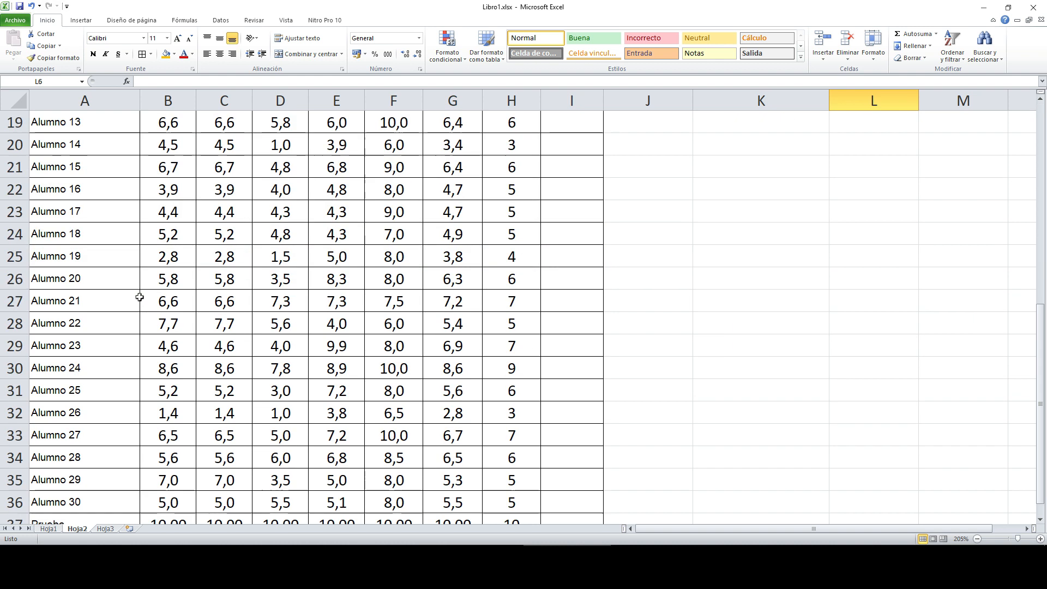
scroll(129, 301, "up", 3)
scroll(116, 321, "up", 7)
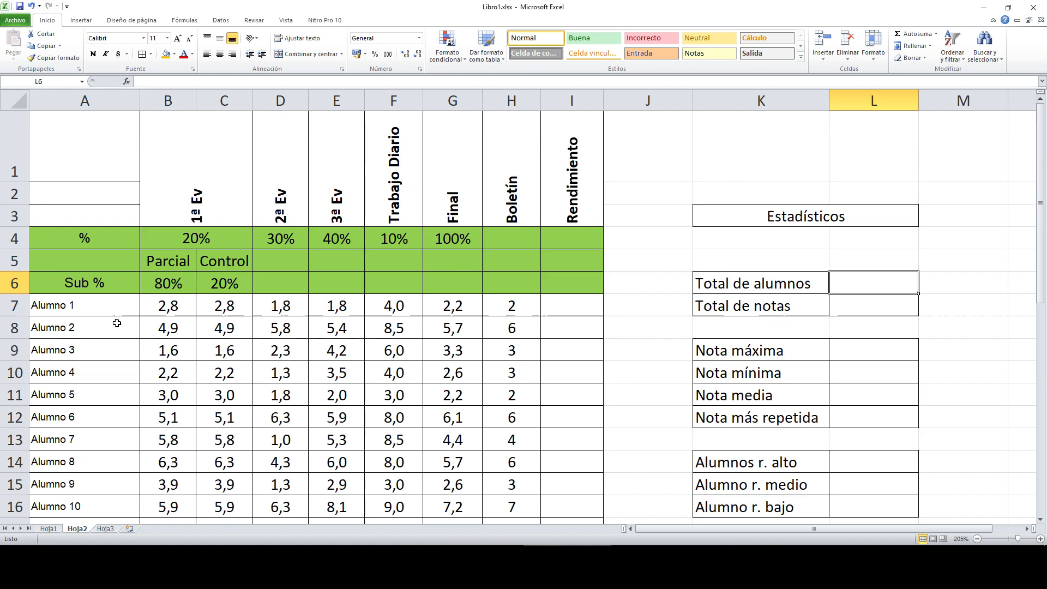
scroll(98, 306, "down", 9)
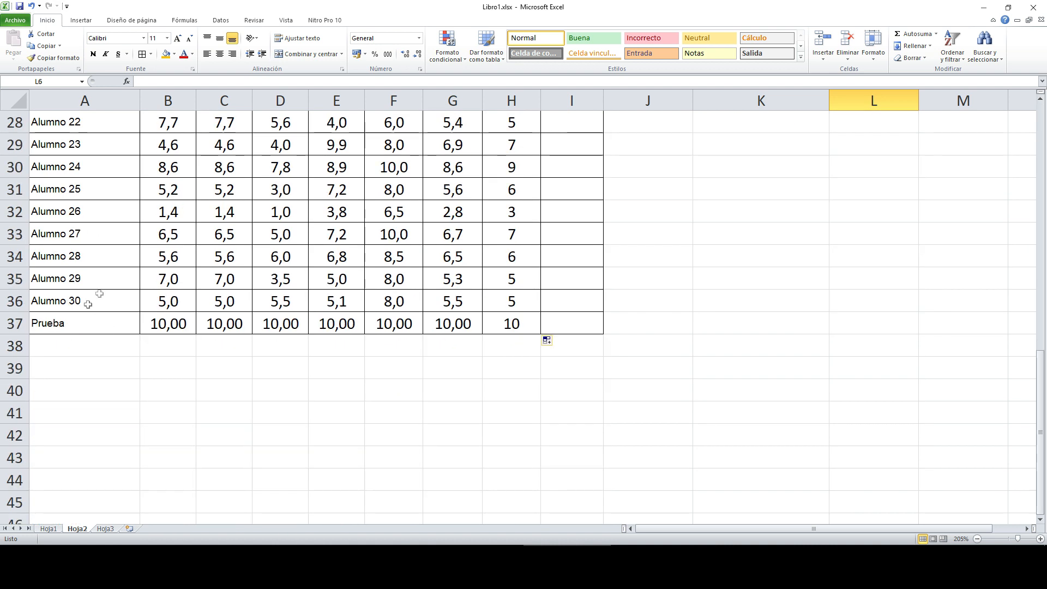
scroll(108, 305, "up", 2)
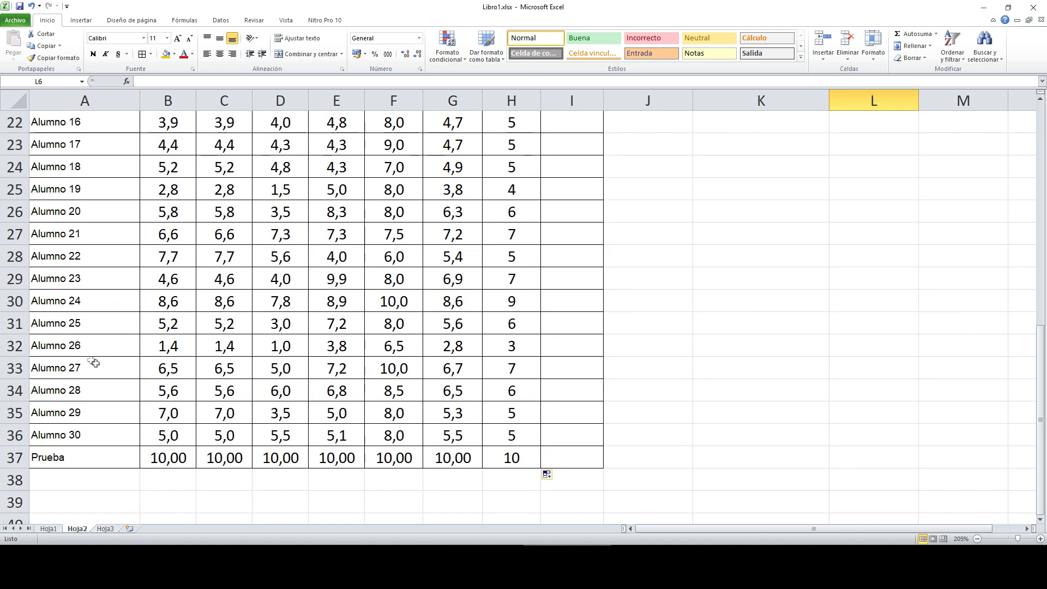
scroll(92, 195, "up", 6)
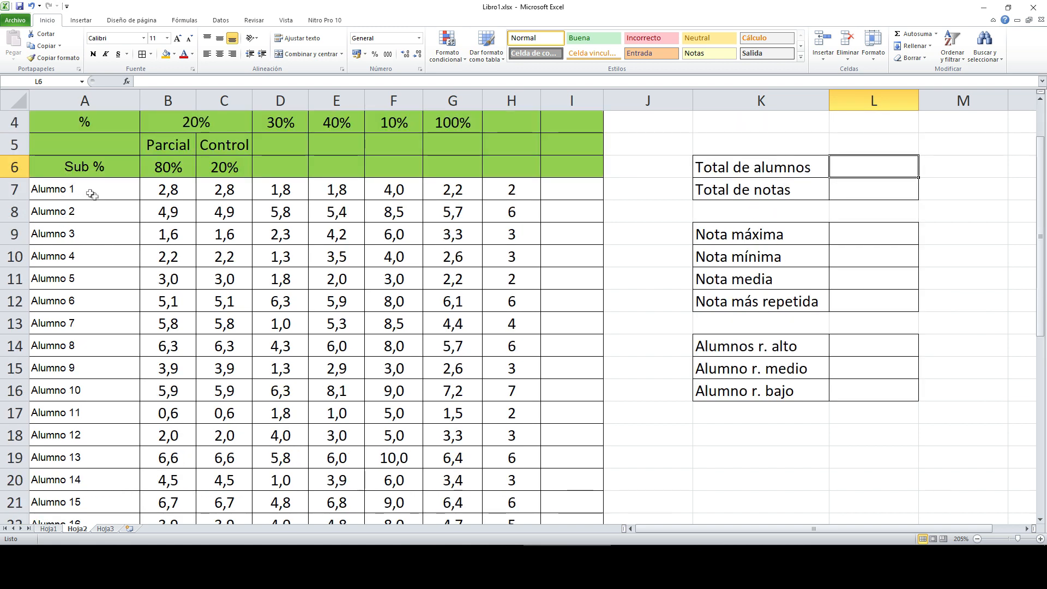
scroll(105, 197, "down", 6)
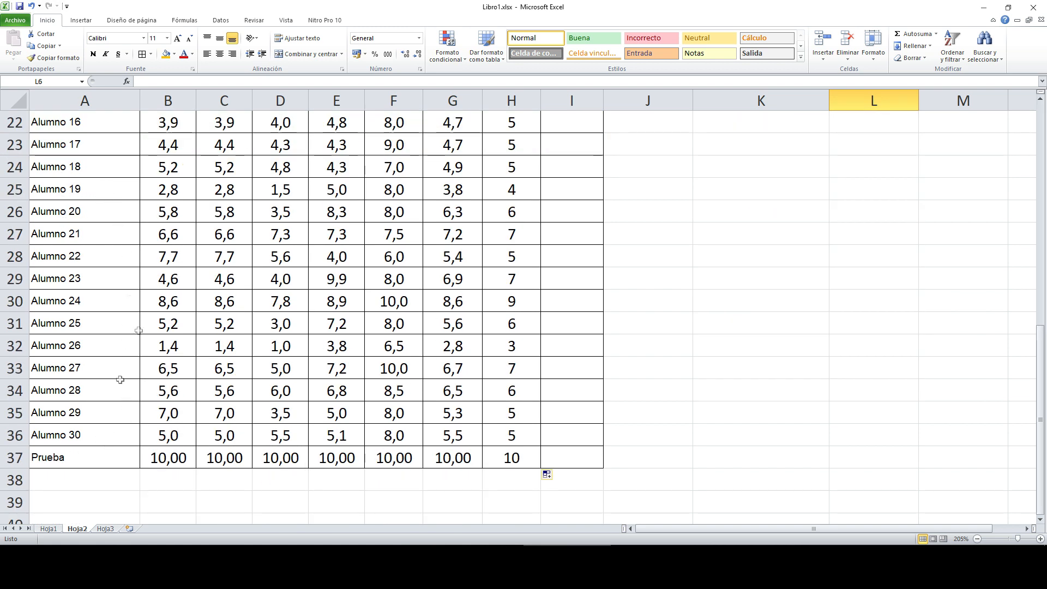
scroll(495, 184, "up", 7)
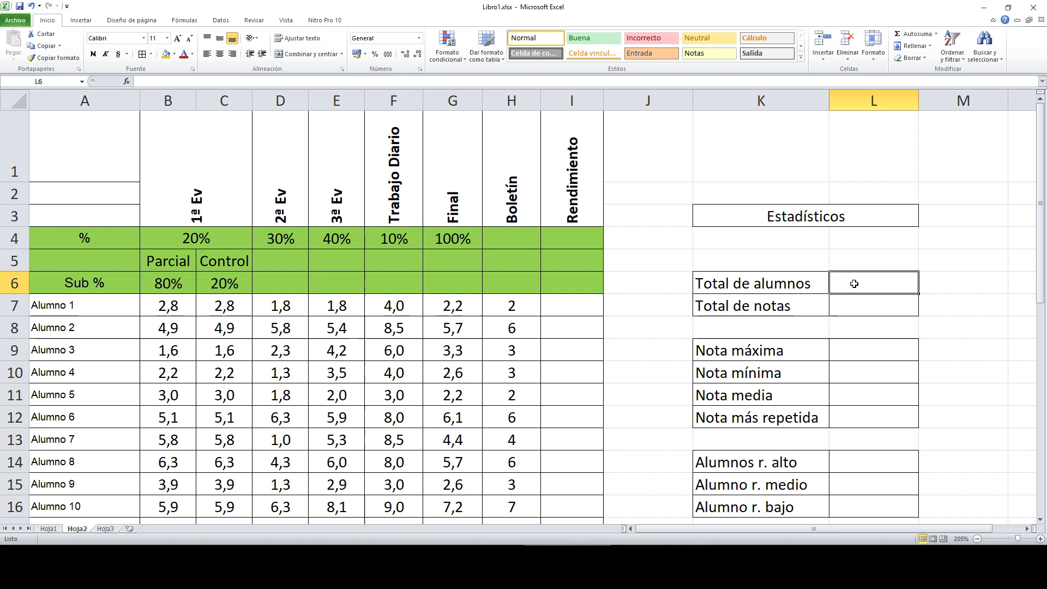
Step: Enter =CONTAR(B7:G36) in the Total de notas cell L7, giving 180
type("=CONTAR")
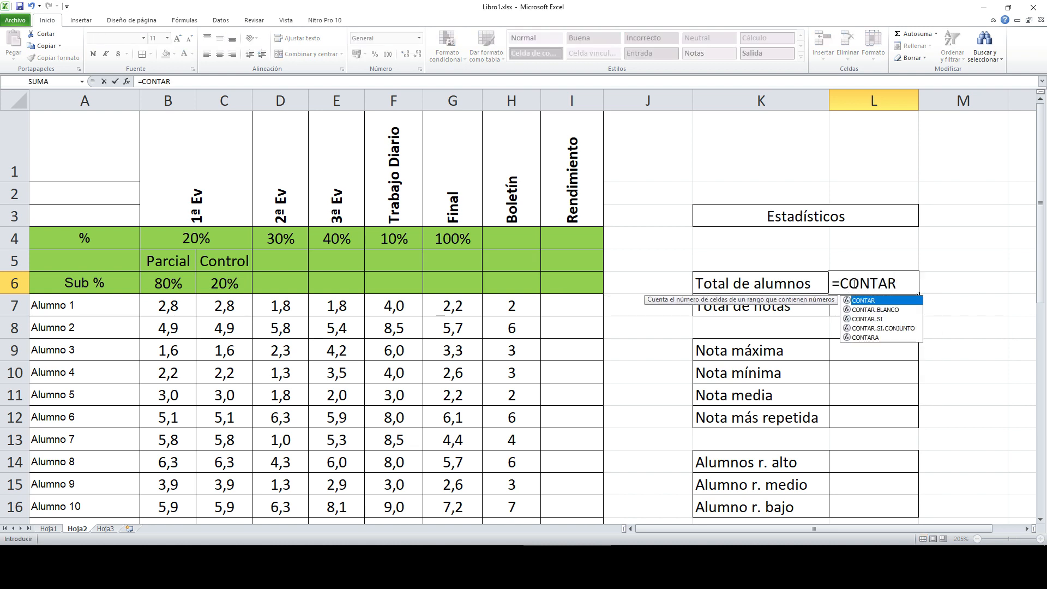
type("A")
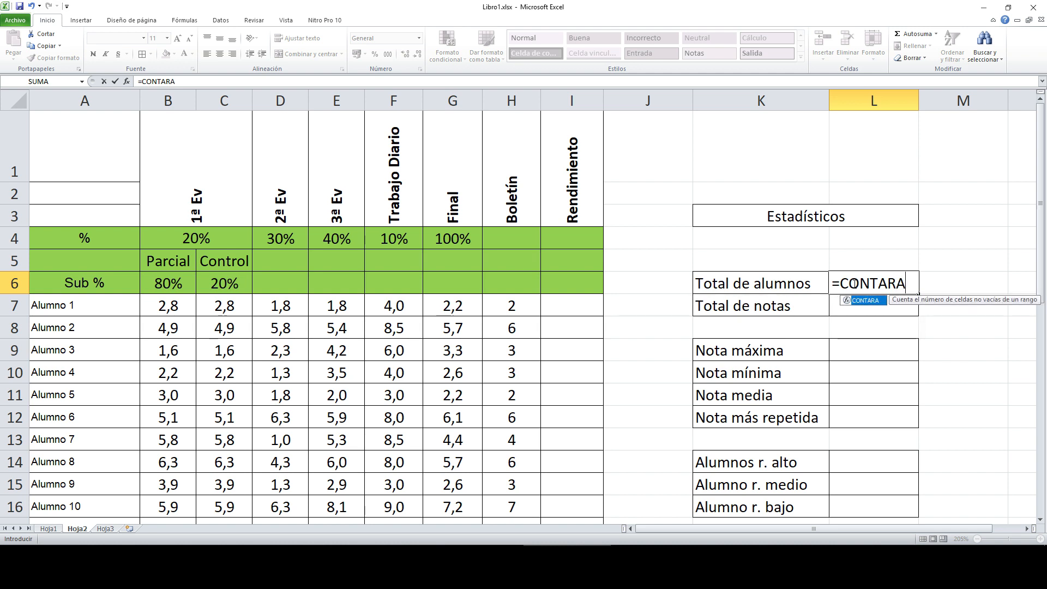
key("Escape")
left_click(862, 301)
type("=CONTAR")
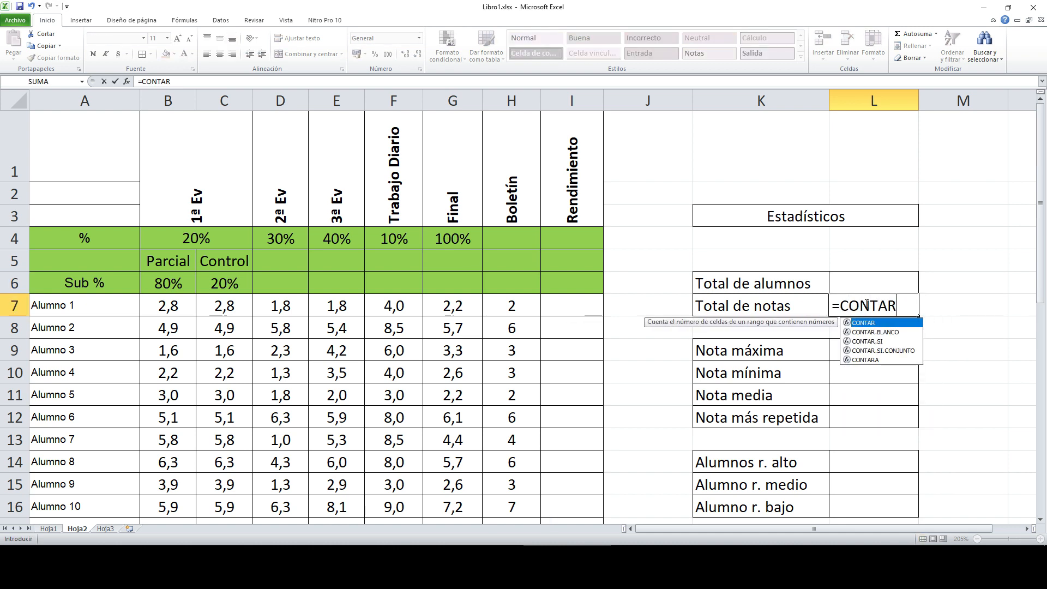
type("(")
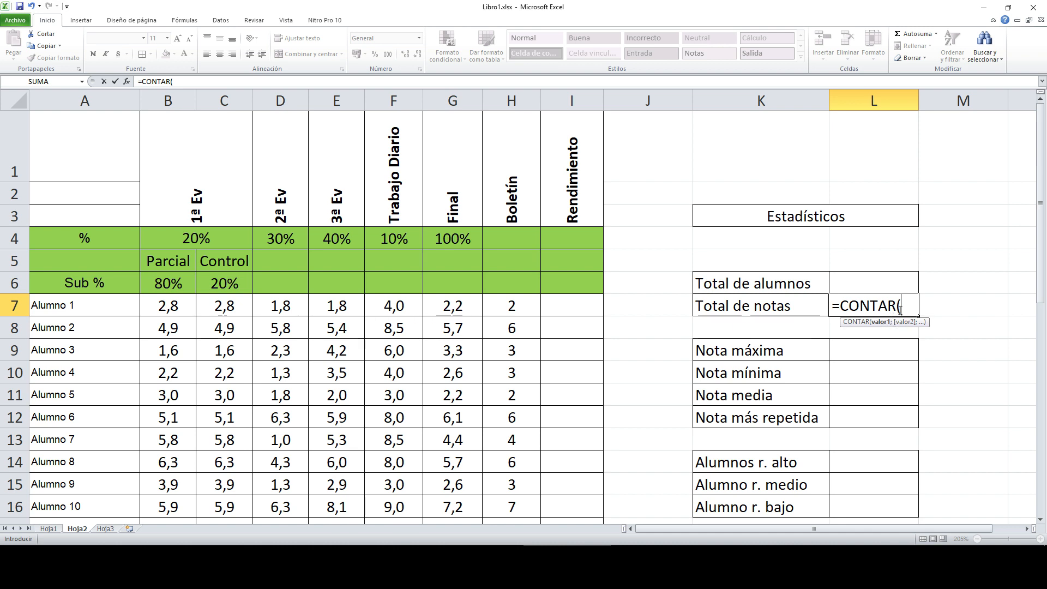
left_click_drag(173, 305, 460, 458)
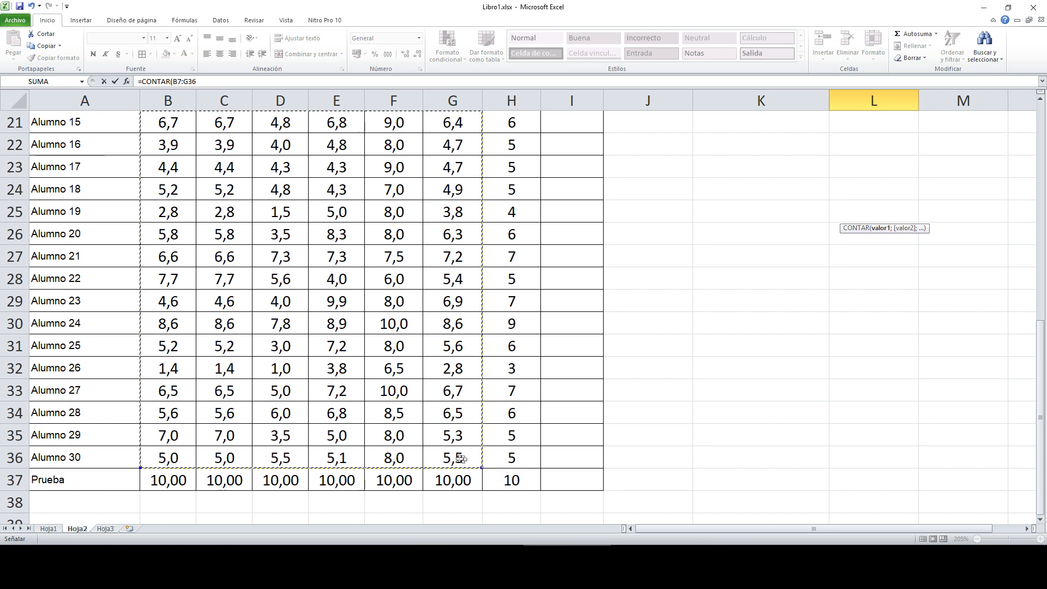
scroll(341, 212, "up", 7)
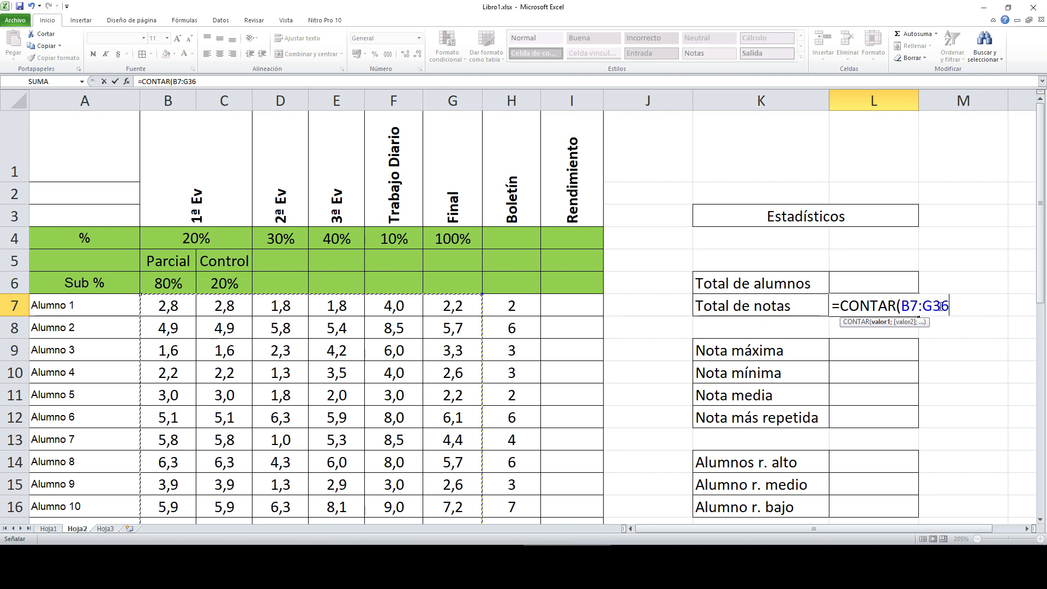
type(")")
key("Return")
key("Up")
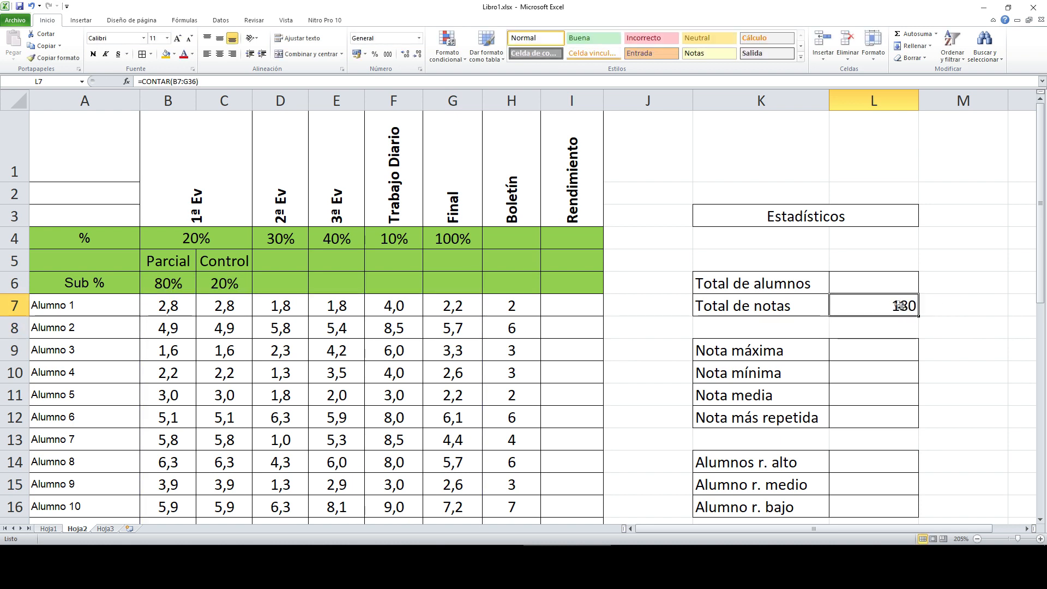
Step: Enter =CONTAR(A7:A36) in the Total de alumnos cell L6
left_click(884, 279)
type("=CANTA")
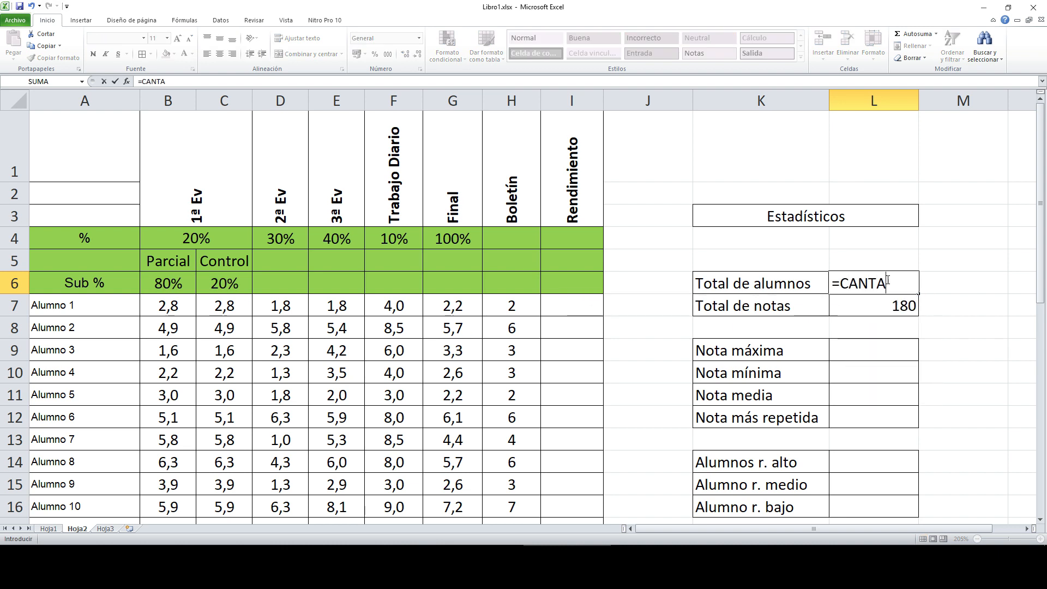
key("BackSpace")
key("BackSpace")
key("BackSpace")
key("BackSpace")
type("ONTAR(")
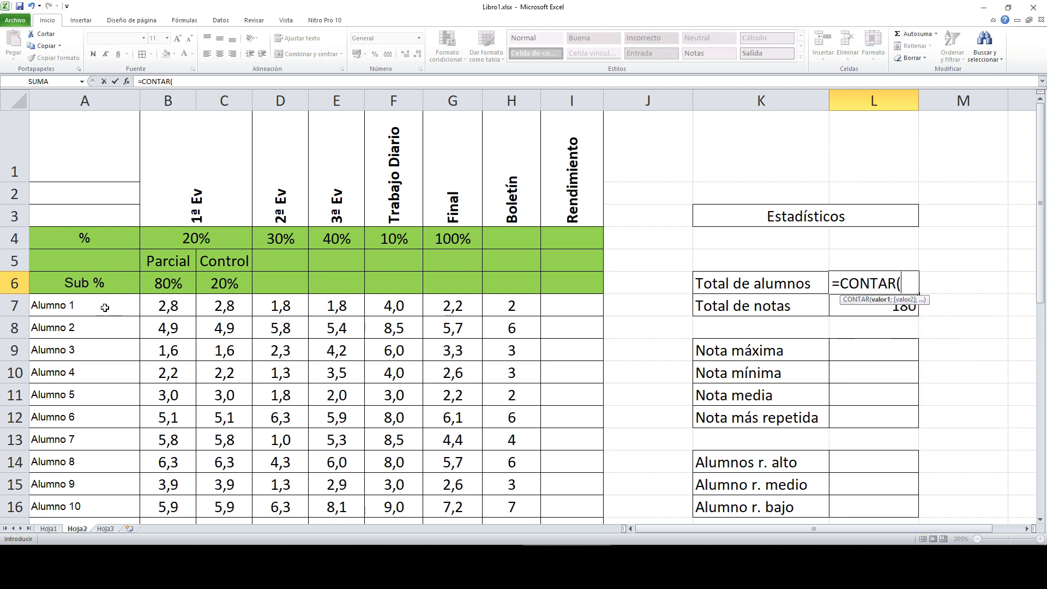
left_click_drag(104, 307, 109, 456)
scroll(468, 365, "up", 7)
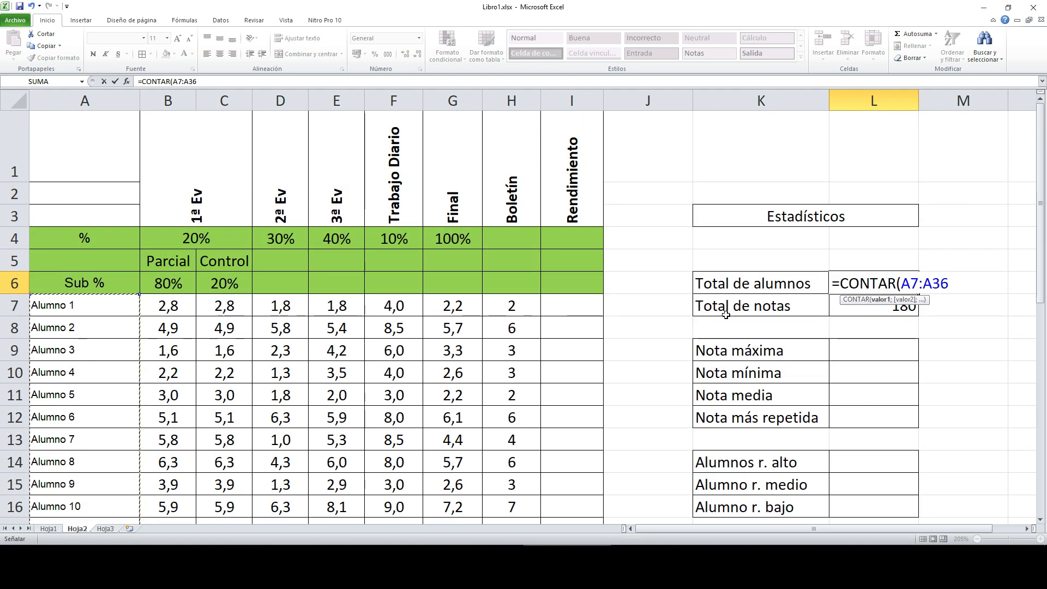
type(")")
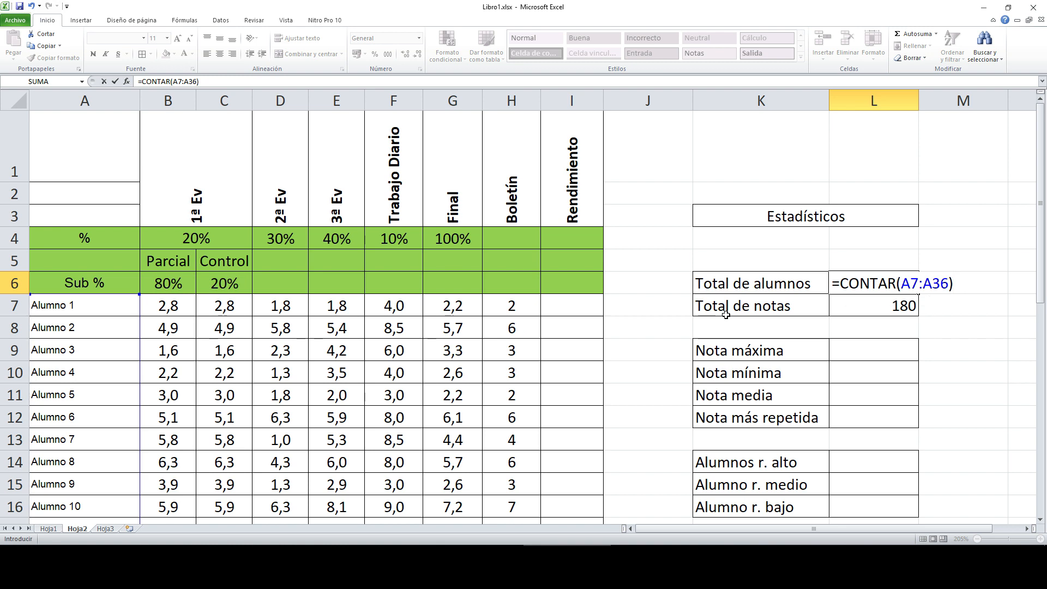
key("Return")
left_click(908, 284)
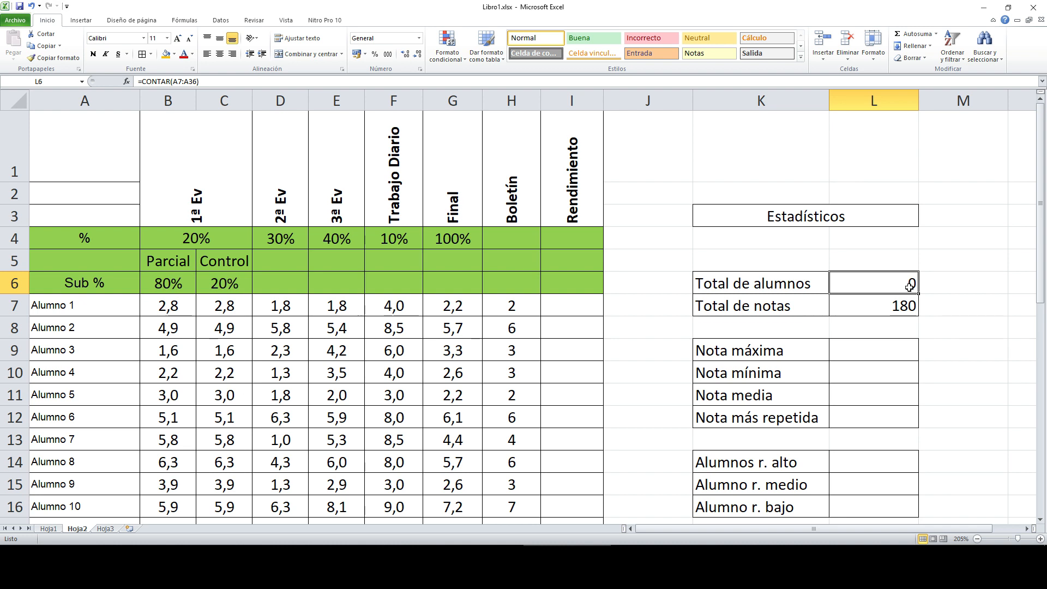
Step: Change the formula to =CONTARA(A7:A36) so it counts the 30 student names
left_click(172, 82)
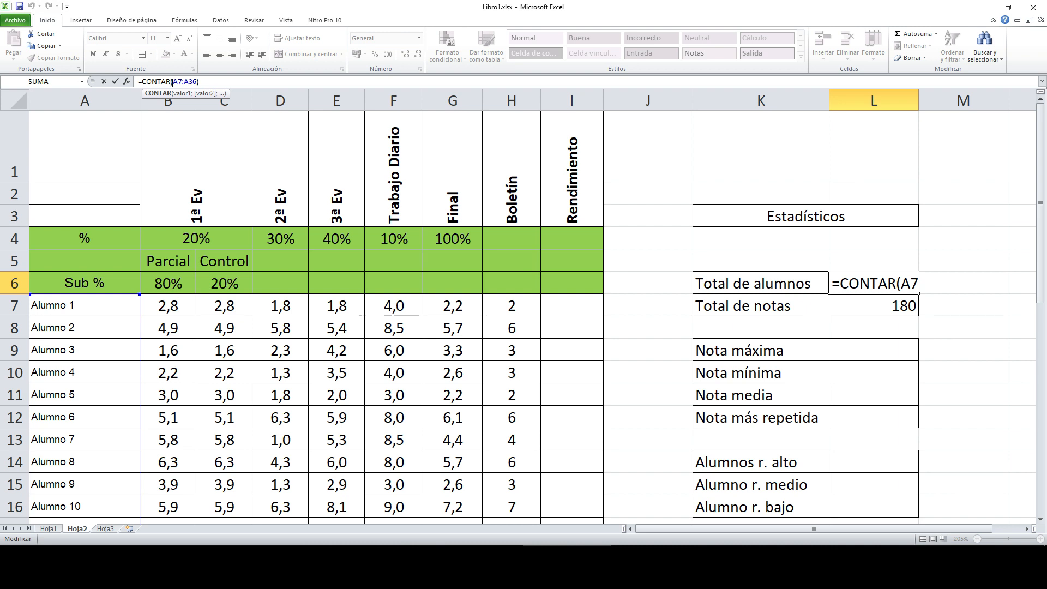
type("A")
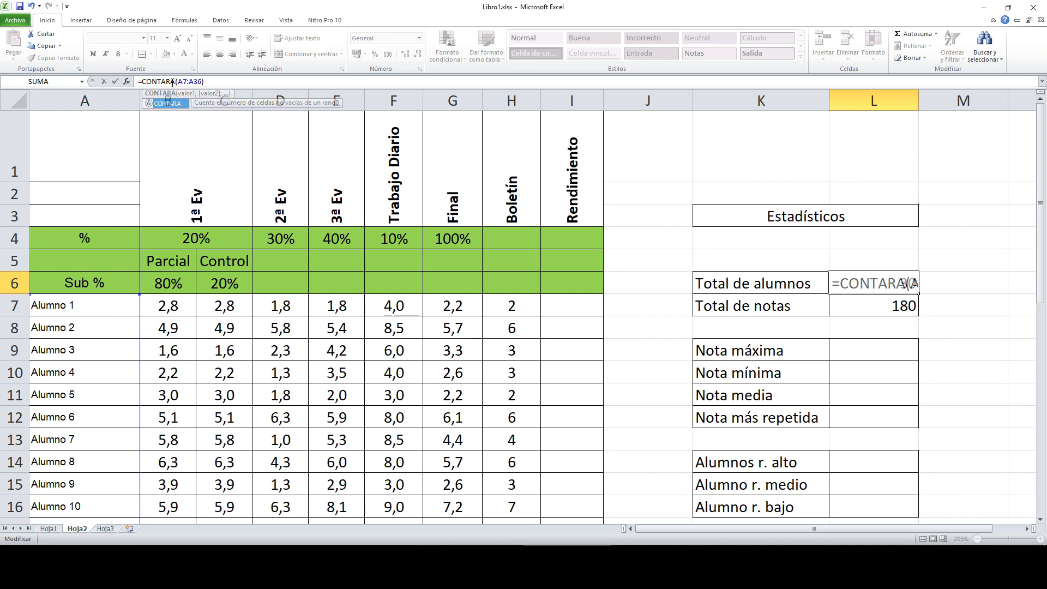
key("Return")
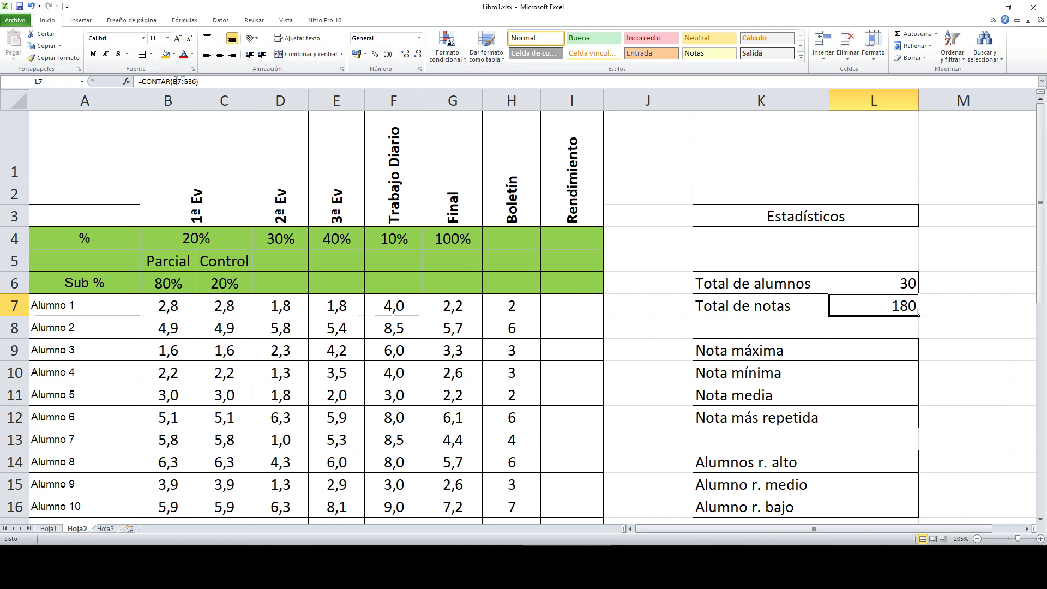
left_click(859, 280)
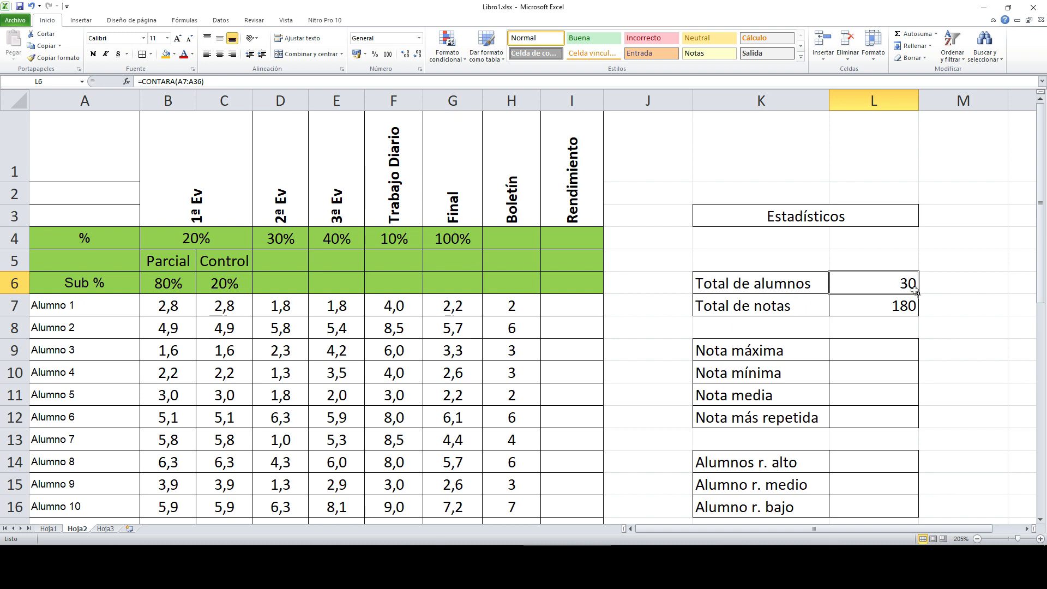
Step: Enter =MAX(B7:G36) in Nota máxima (L9), giving 10,0
left_click(903, 305)
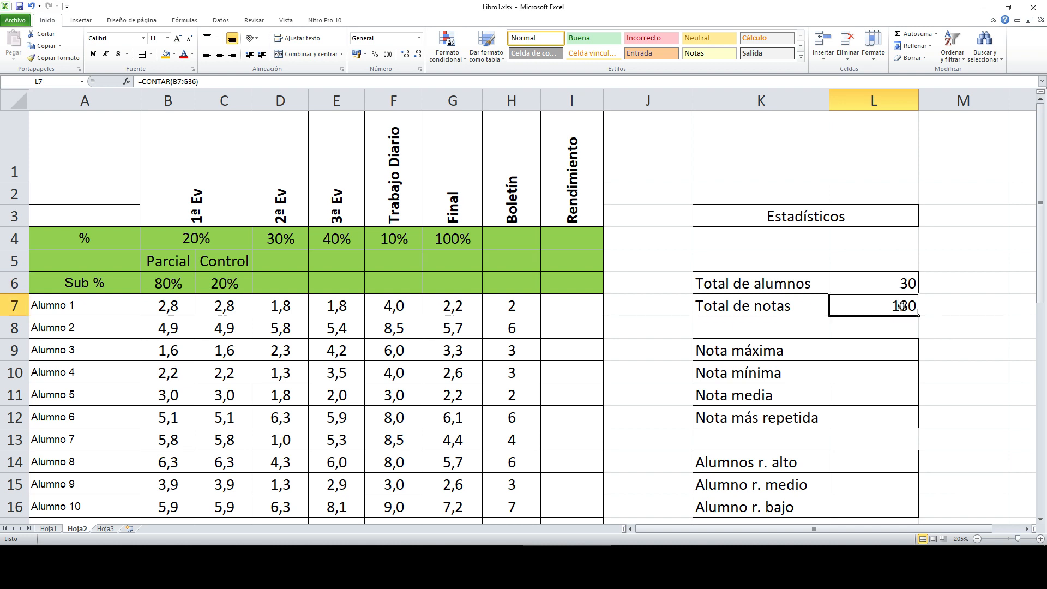
left_click(897, 289)
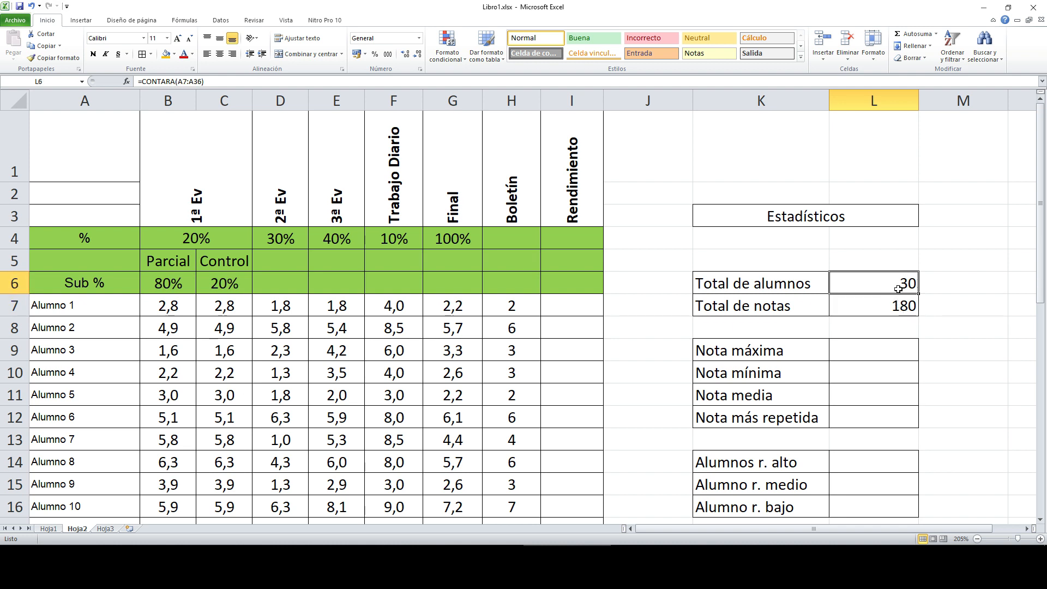
left_click(902, 305)
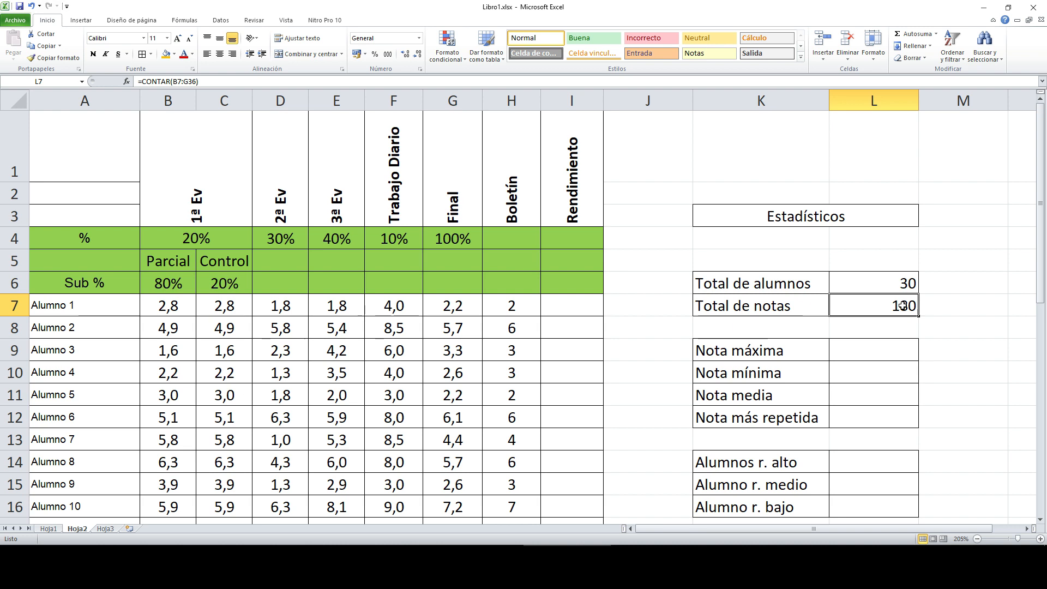
left_click(888, 352)
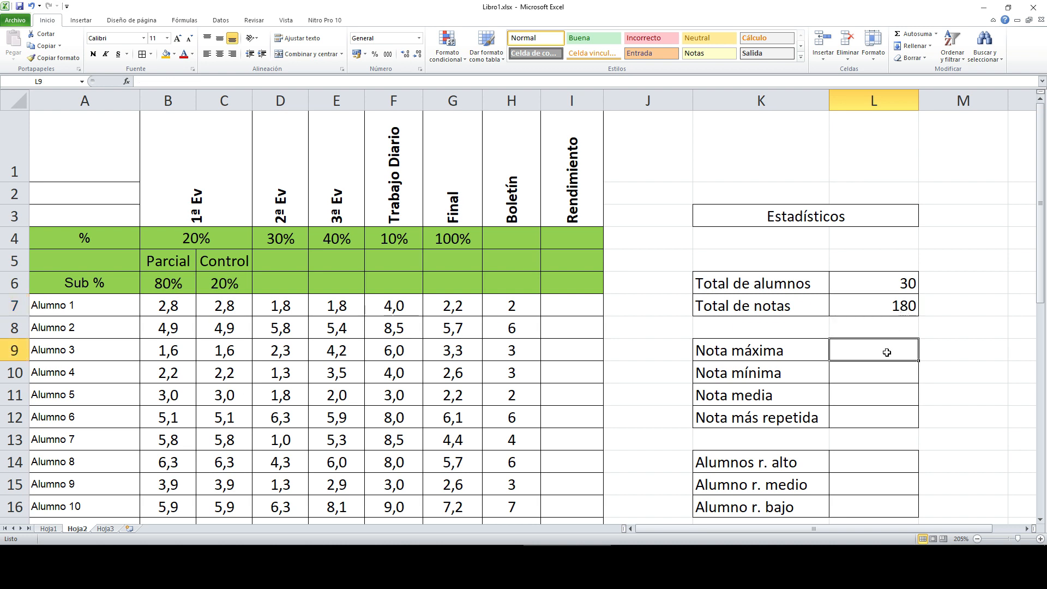
type("=")
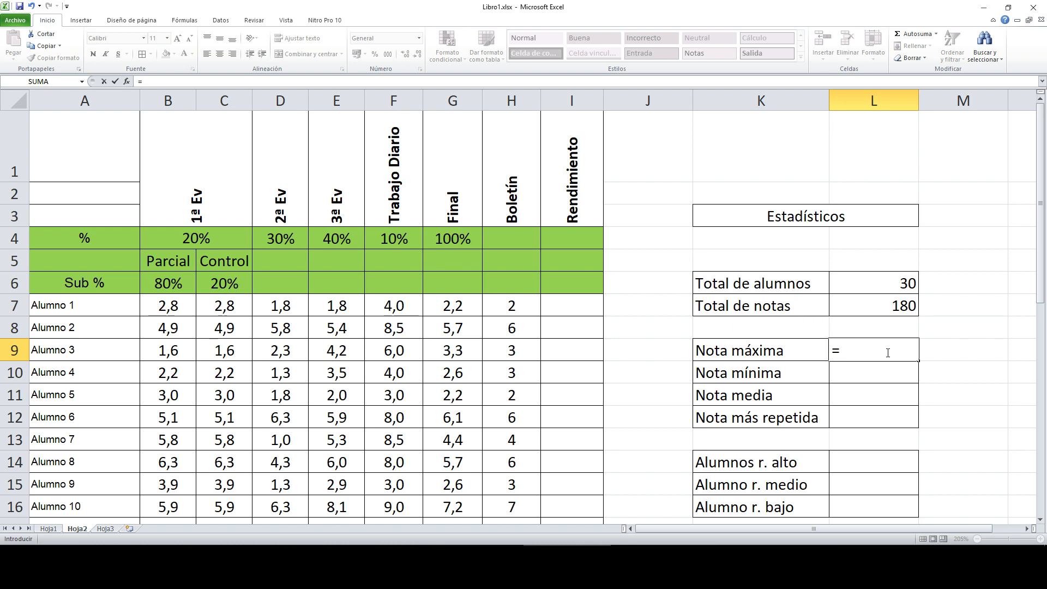
type("MAX")
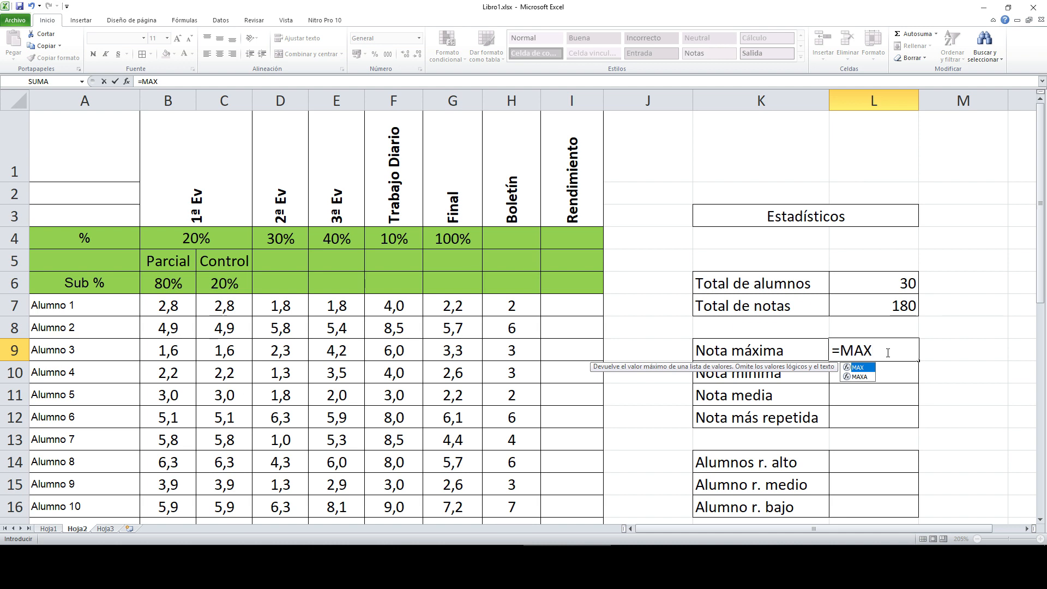
type("(")
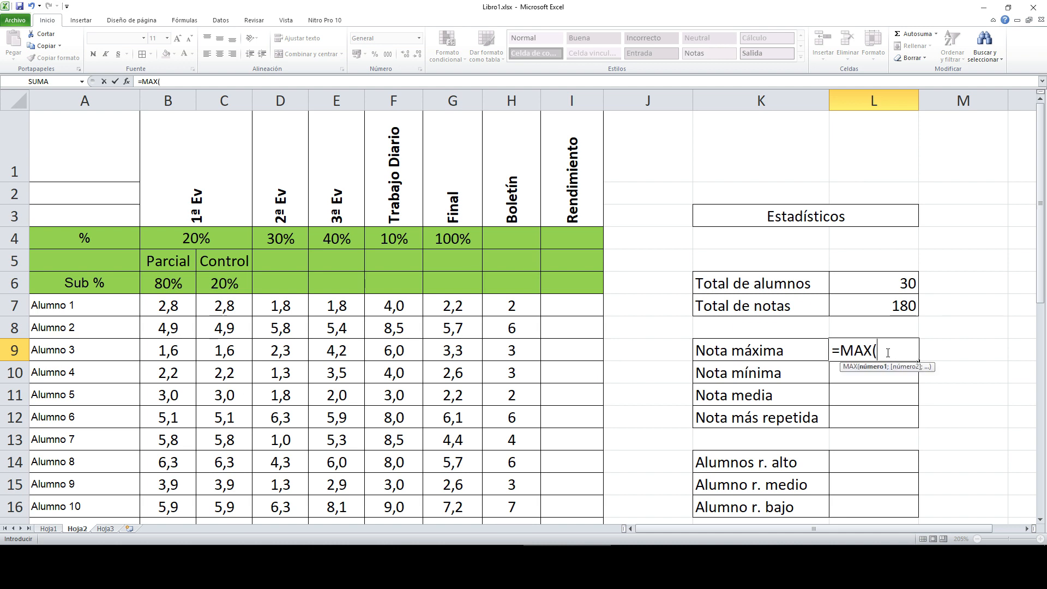
left_click_drag(181, 309, 460, 500)
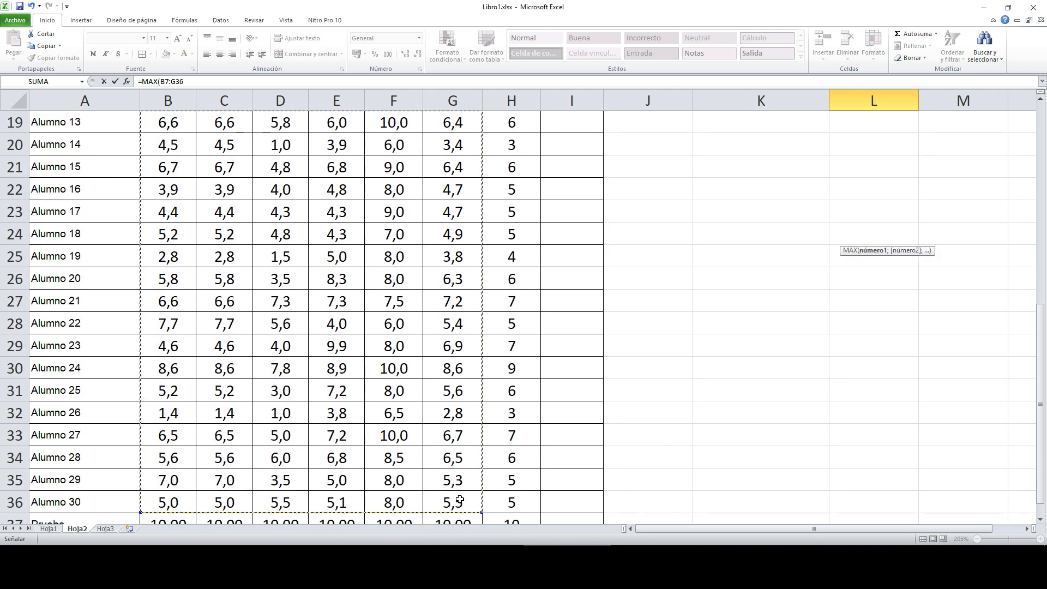
type(")")
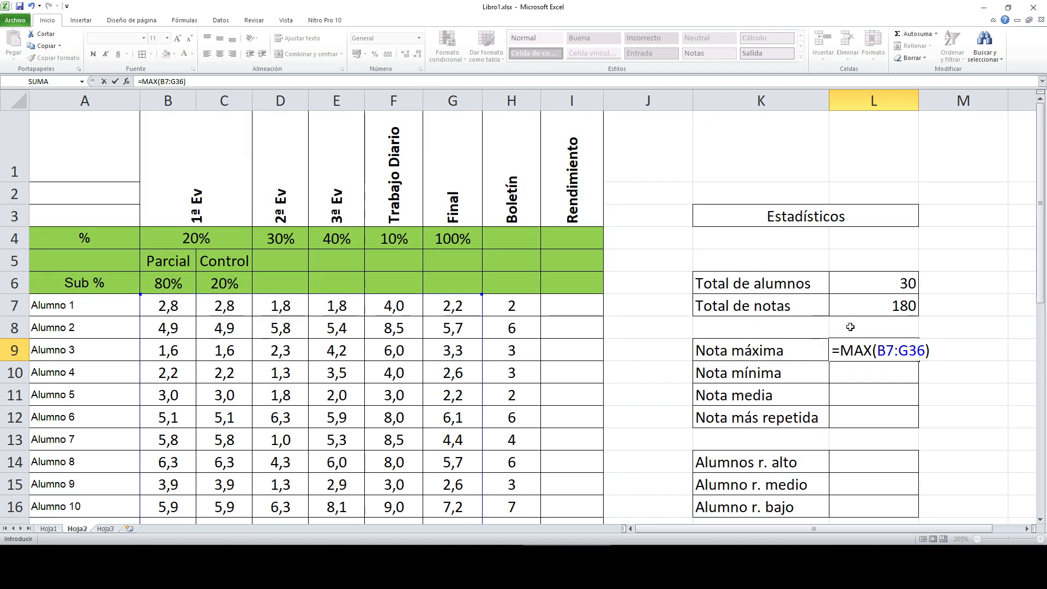
key("Return")
Step: Check the maximum against the 10 grades in F30 and F33
scroll(732, 410, "down", 5)
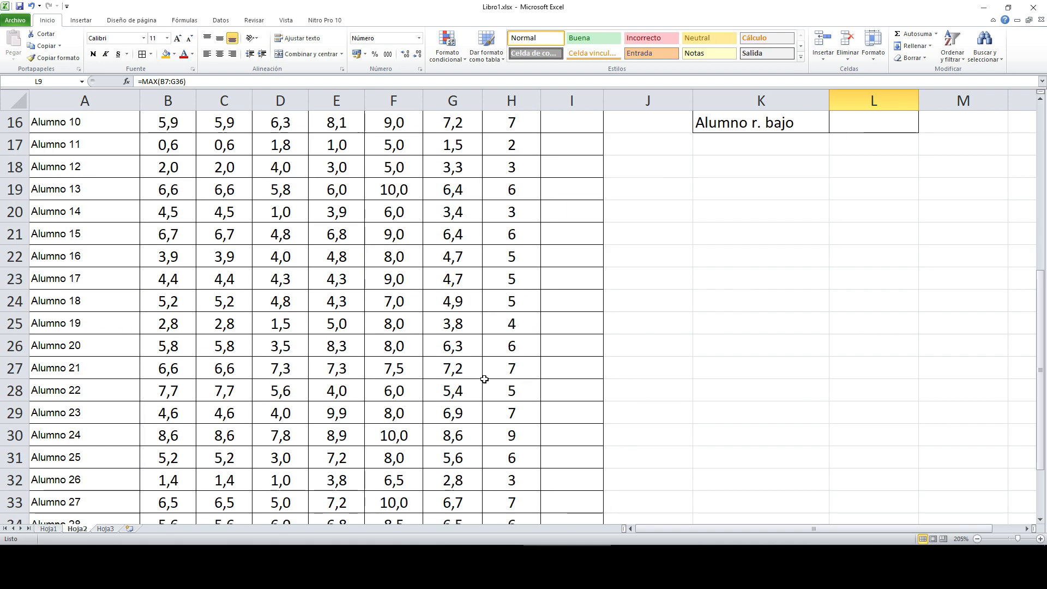
left_click(403, 436)
scroll(404, 476, "down", 1)
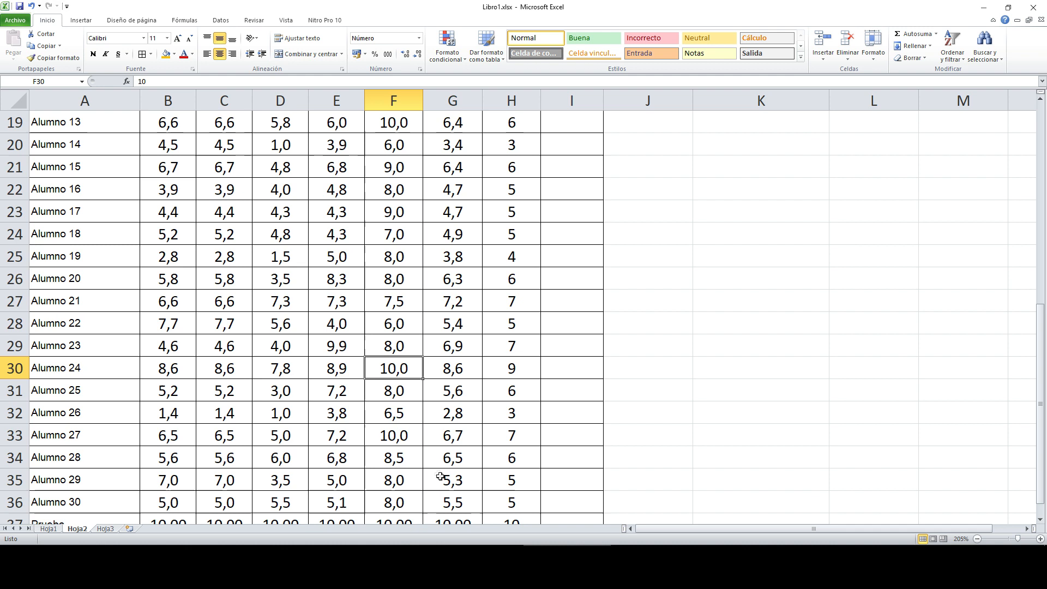
left_click(402, 435)
scroll(696, 374, "up", 4)
scroll(878, 204, "up", 1)
Step: Enter =MIN(B7:G36) in Nota mínima (L10), giving 0,6
left_click(882, 256)
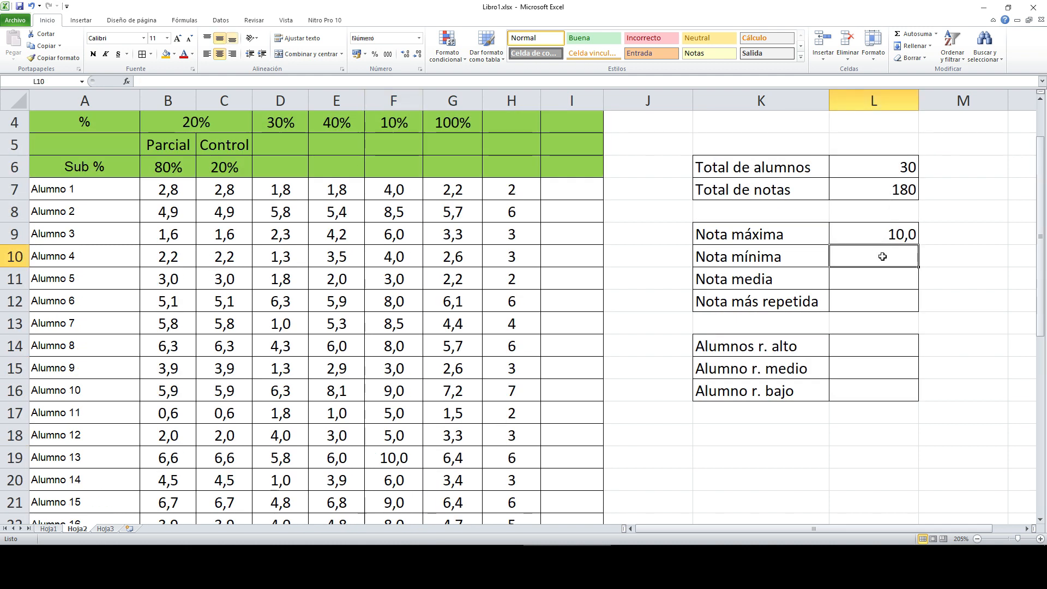
type("=MIN(")
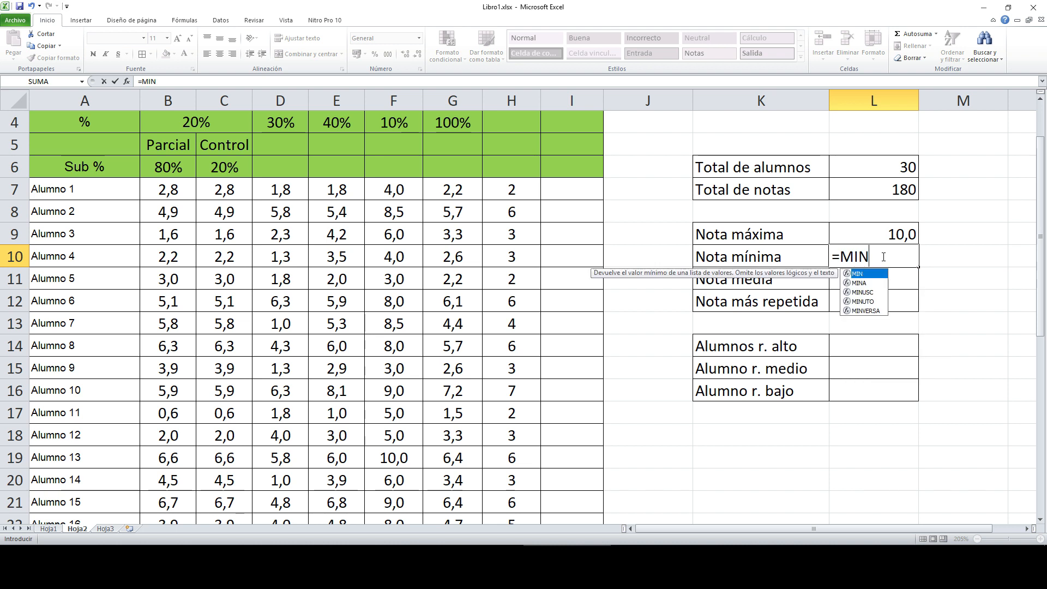
left_click_drag(168, 189, 461, 483)
type(")")
key("Return")
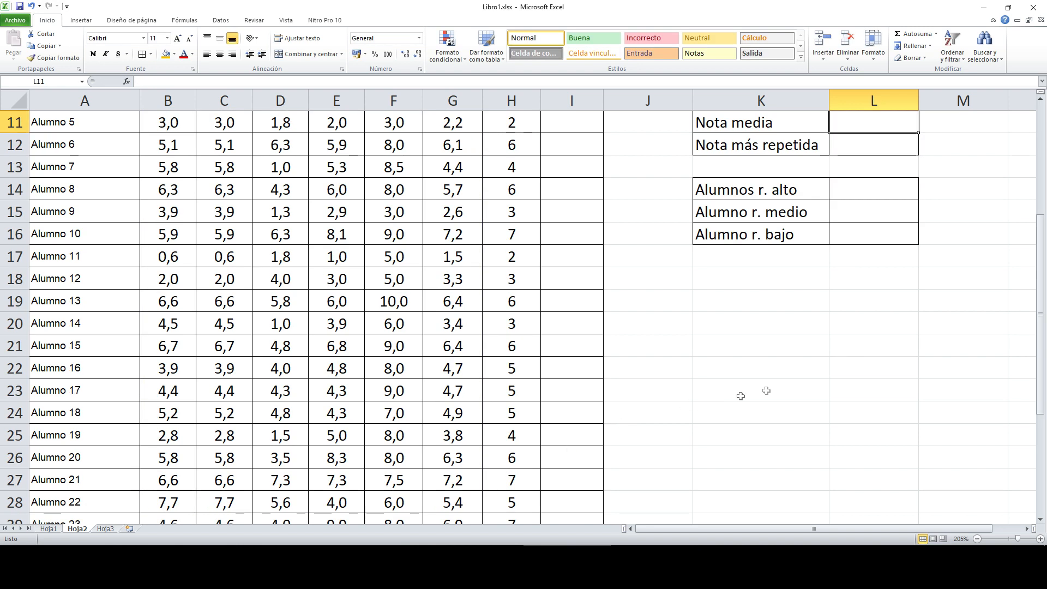
scroll(883, 205, "up", 4)
left_click(909, 363)
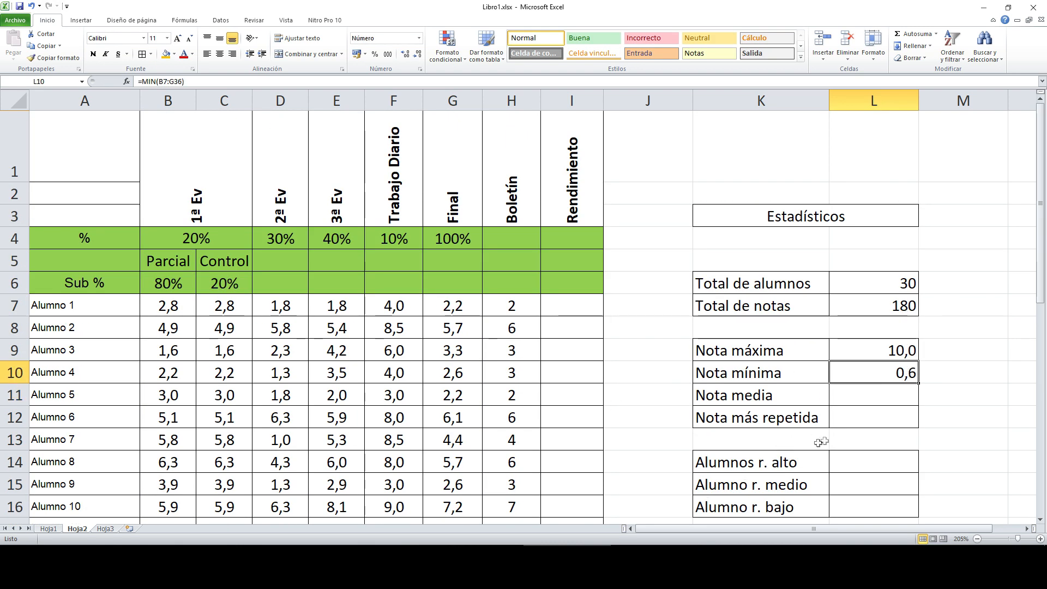
left_click(874, 397)
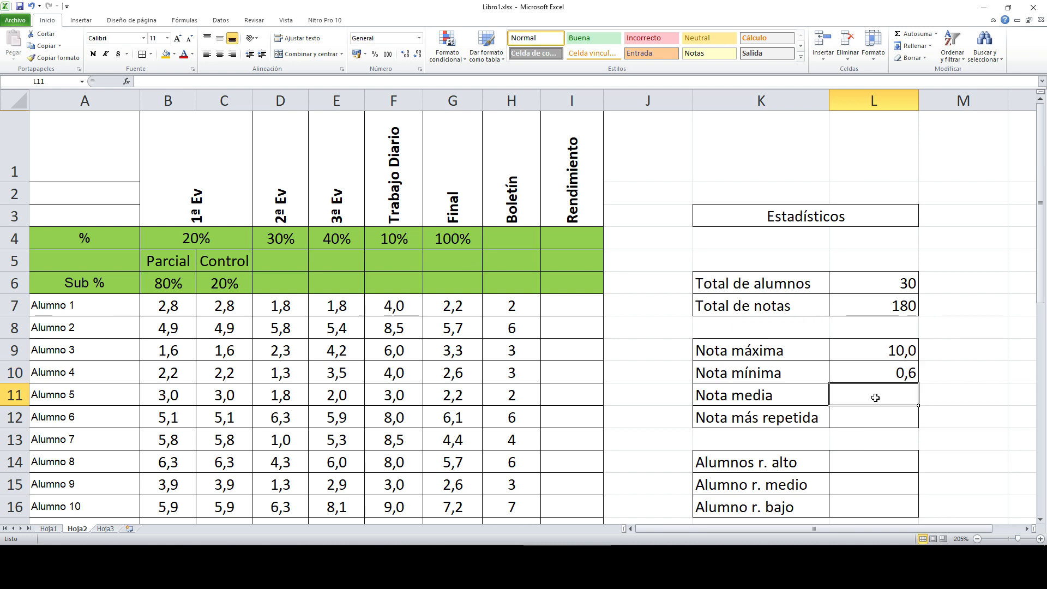
Step: Start a =PROMEDIO( mean formula in L11, then cancel it
type("=")
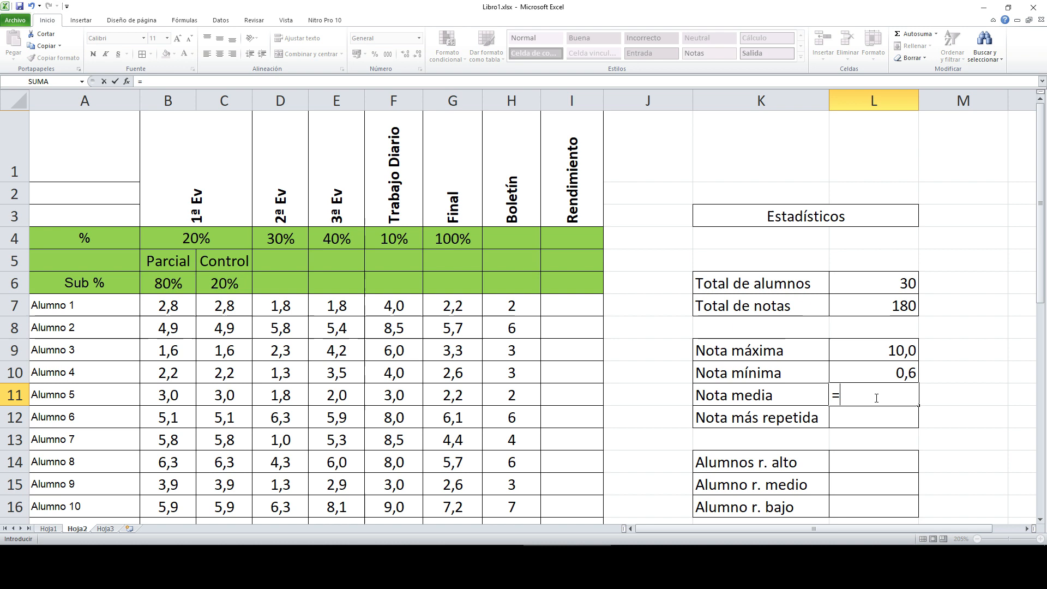
type("P")
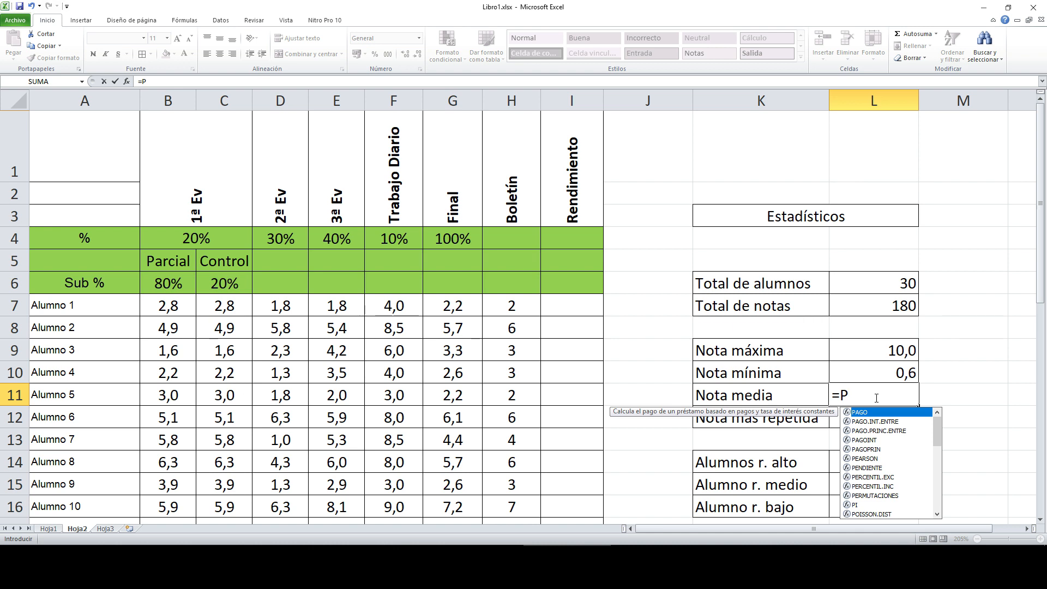
type("ROMEDIO")
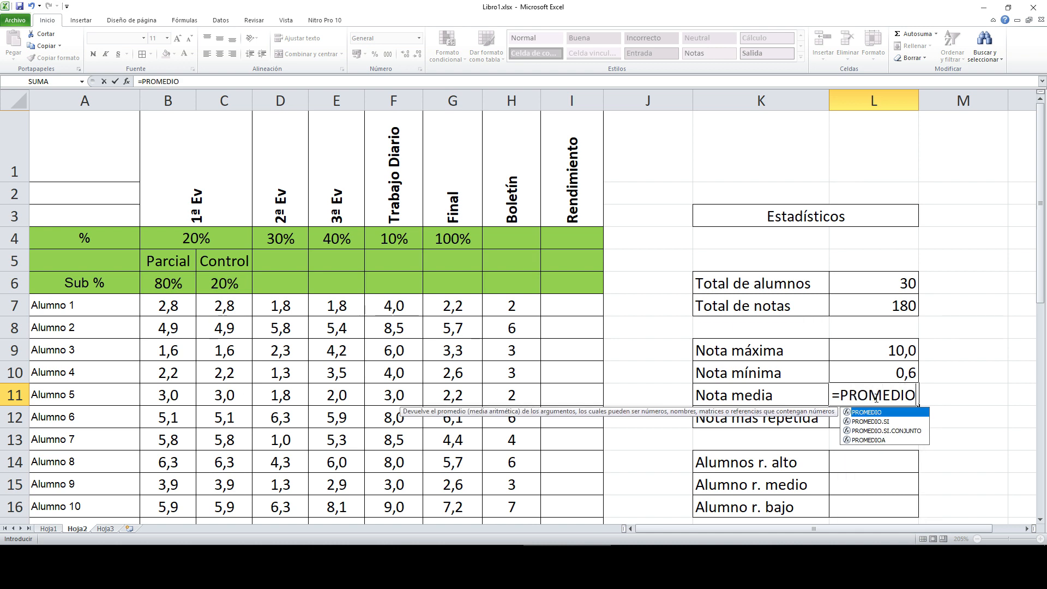
type("(")
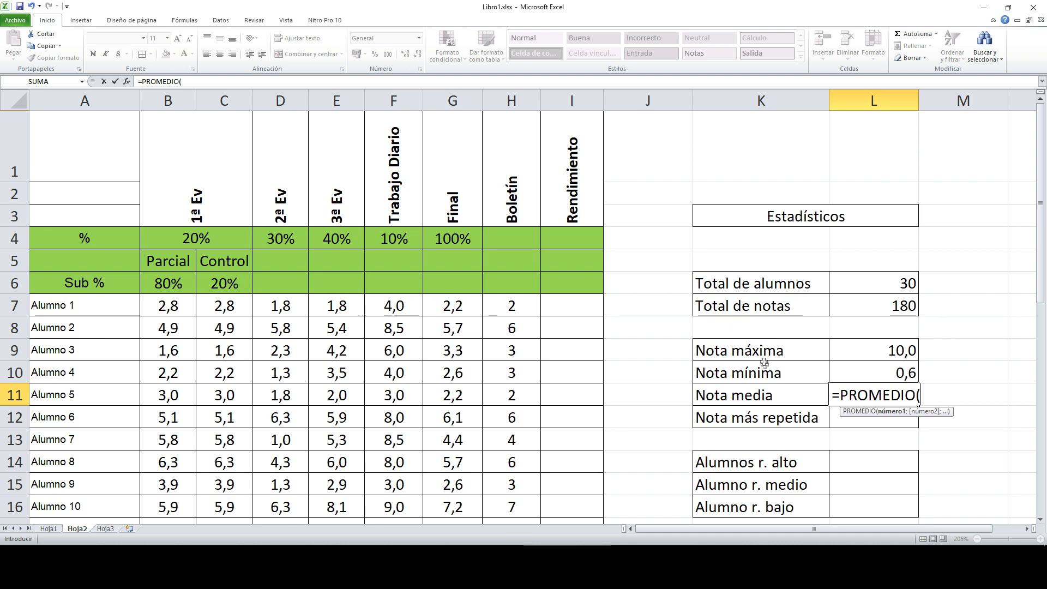
key("Escape")
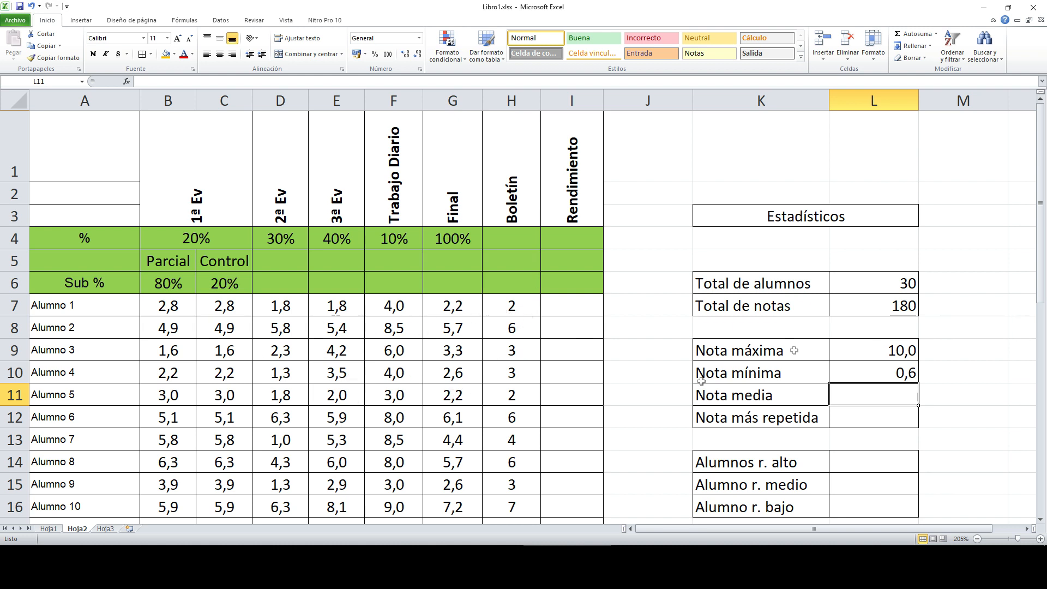
Step: Change the Nota máxima formula to =MAX(G7:G36), giving 8,6
left_click(880, 351)
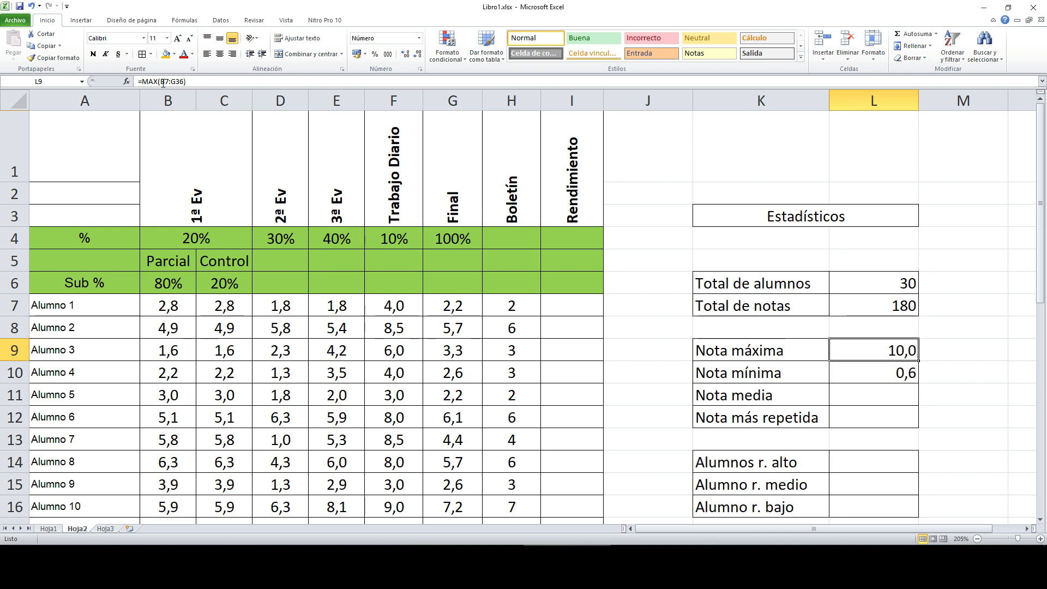
left_click_drag(160, 82, 183, 82)
key("BackSpace")
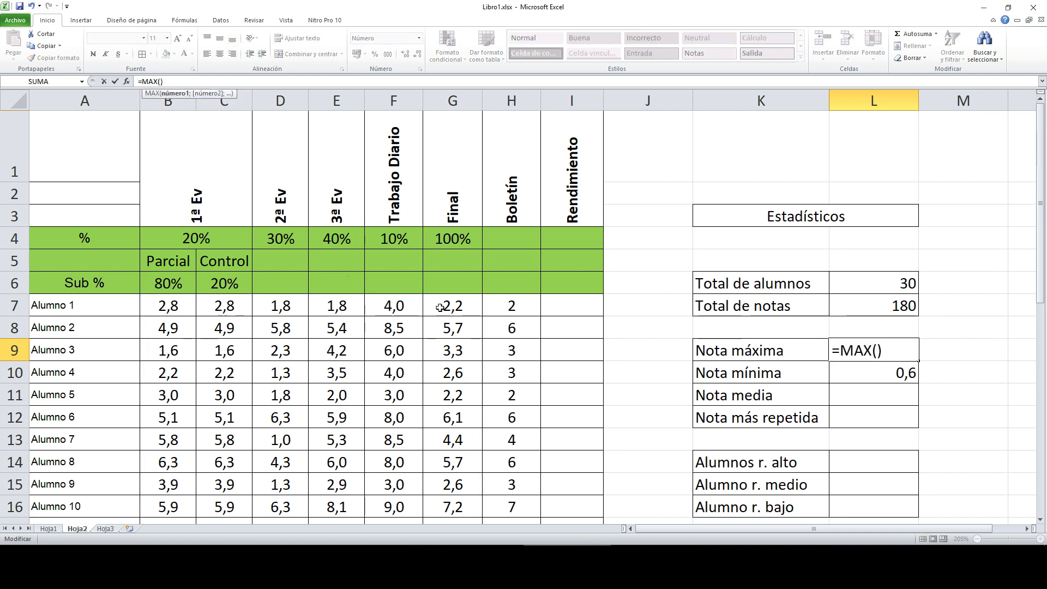
left_click_drag(461, 306, 460, 435)
key("Return")
Step: Copy the maximum formula down into L10 and change MAX to MIN
scroll(800, 329, "up", 3)
left_click(912, 353)
left_click_drag(920, 361, 920, 384)
left_click(894, 376)
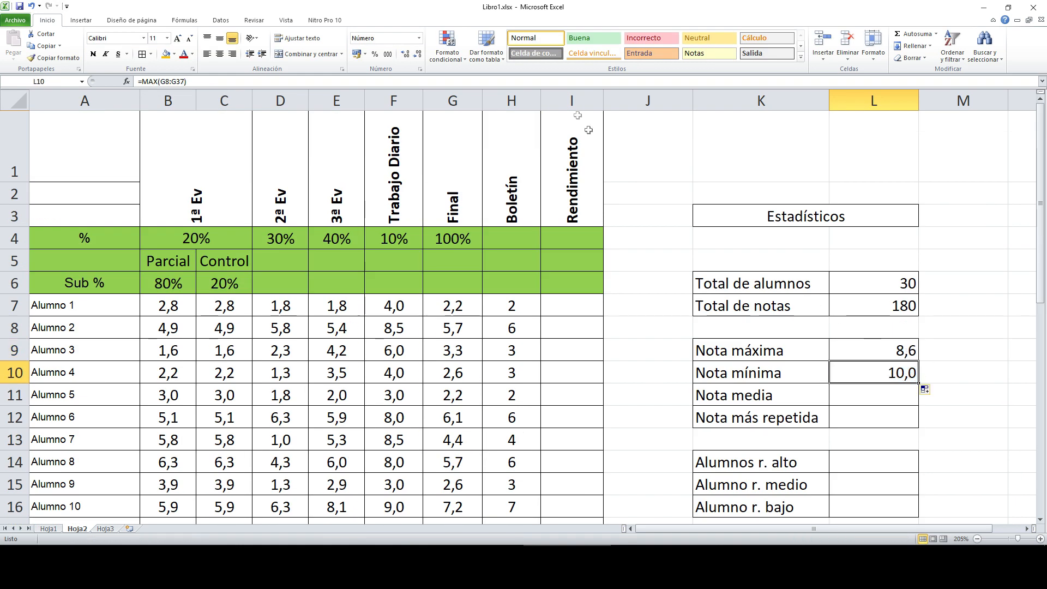
left_click(159, 82)
key("BackSpace")
key("BackSpace")
key("BackSpace")
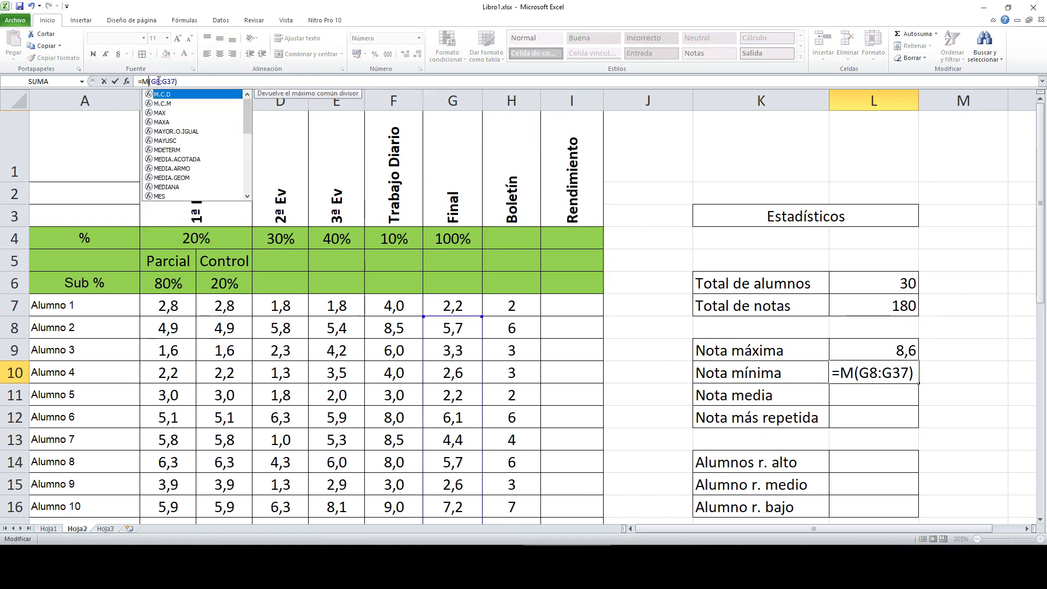
type("MIN")
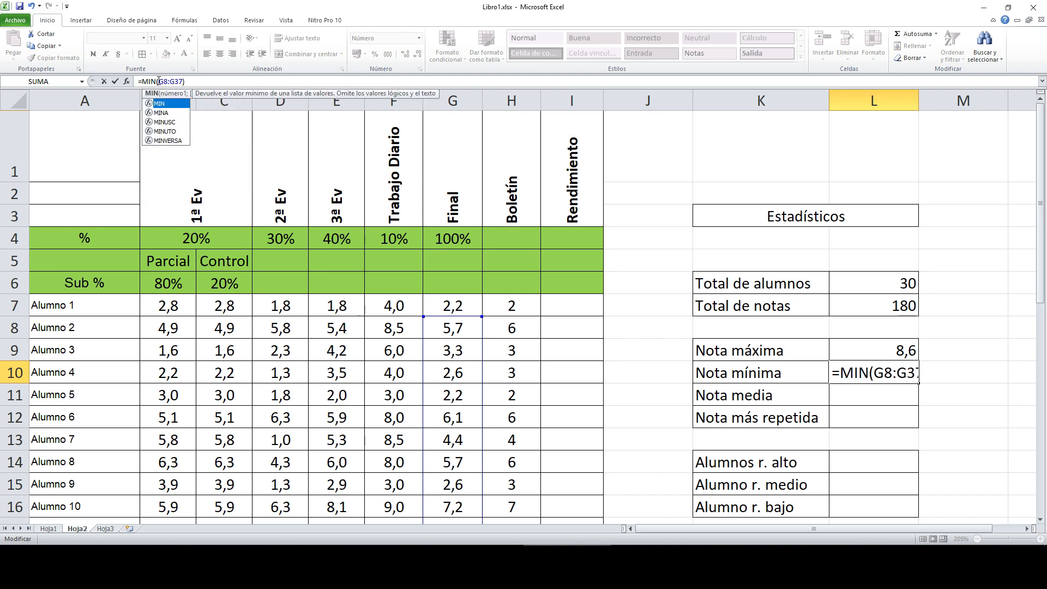
key("Return")
Step: Extend the minimum's range to G7:G36 so Nota mínima reads 1,5
left_click(880, 374)
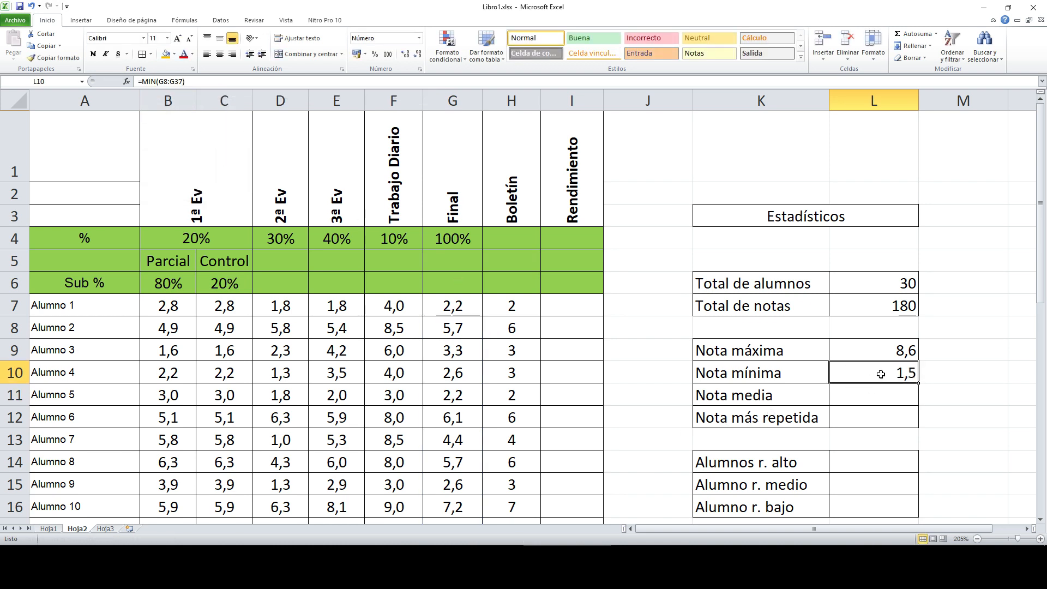
left_click(192, 80)
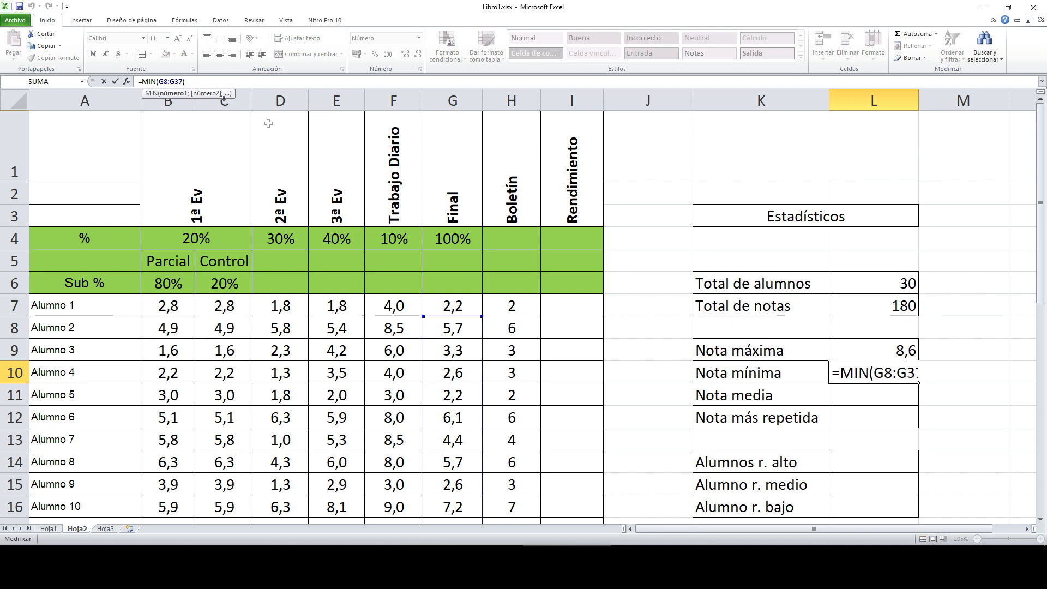
left_click_drag(485, 314, 482, 295)
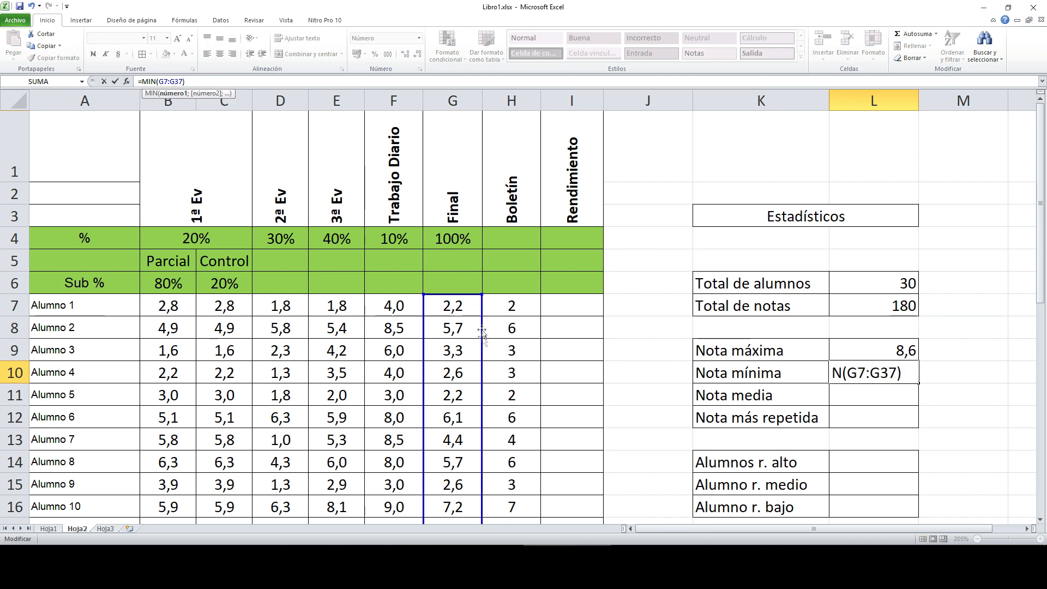
left_click_drag(1040, 190, 1040, 302)
scroll(971, 370, "down", 3)
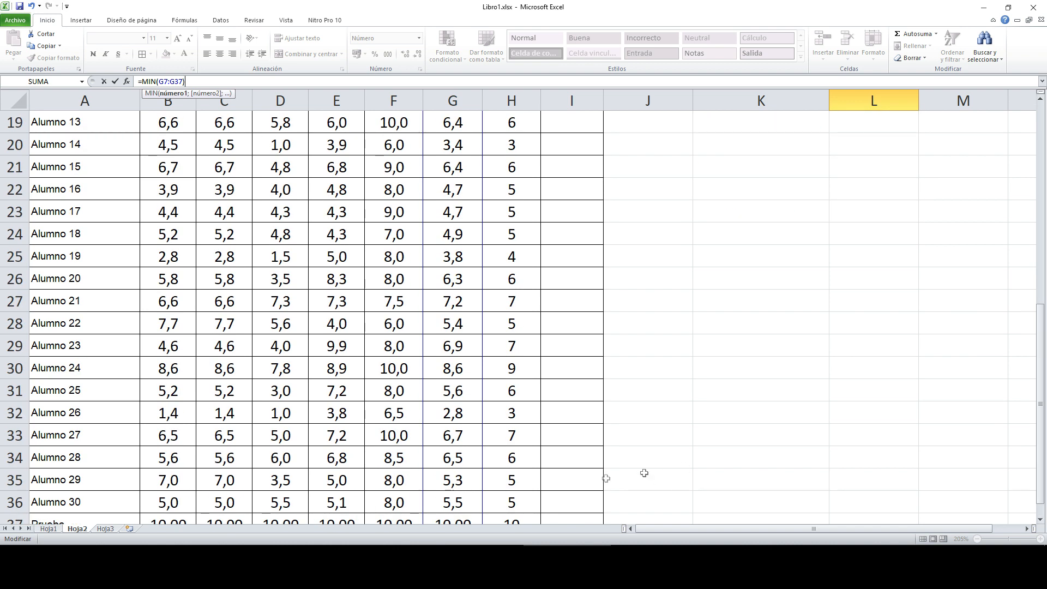
left_click(1041, 519)
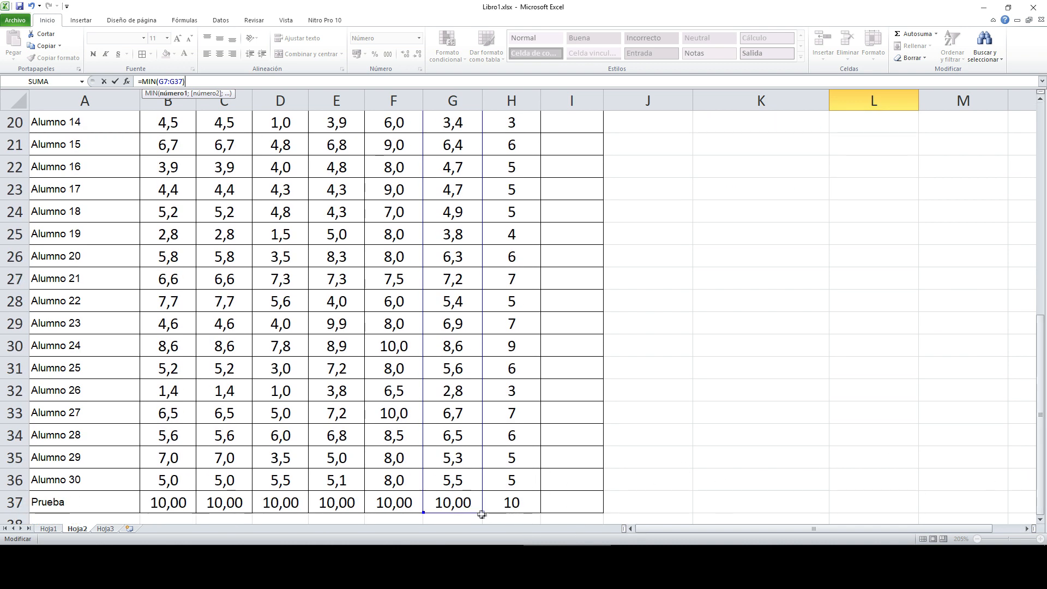
key("Return")
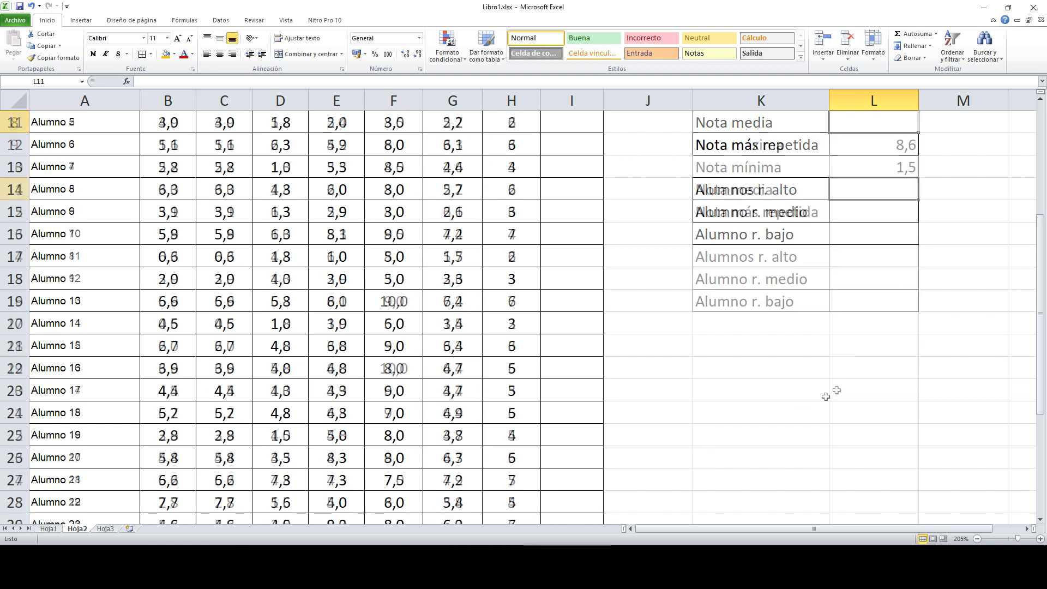
left_click_drag(910, 354, 909, 373)
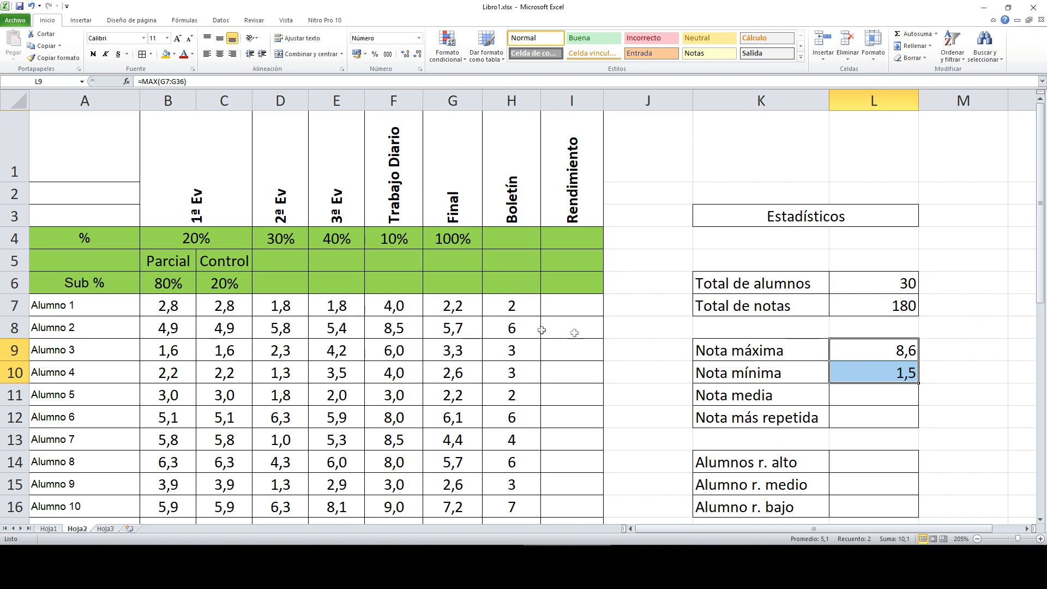
Step: Enter =PROMEDIO(G7:G36) in Nota media (L11), giving 4,9
left_click(884, 400)
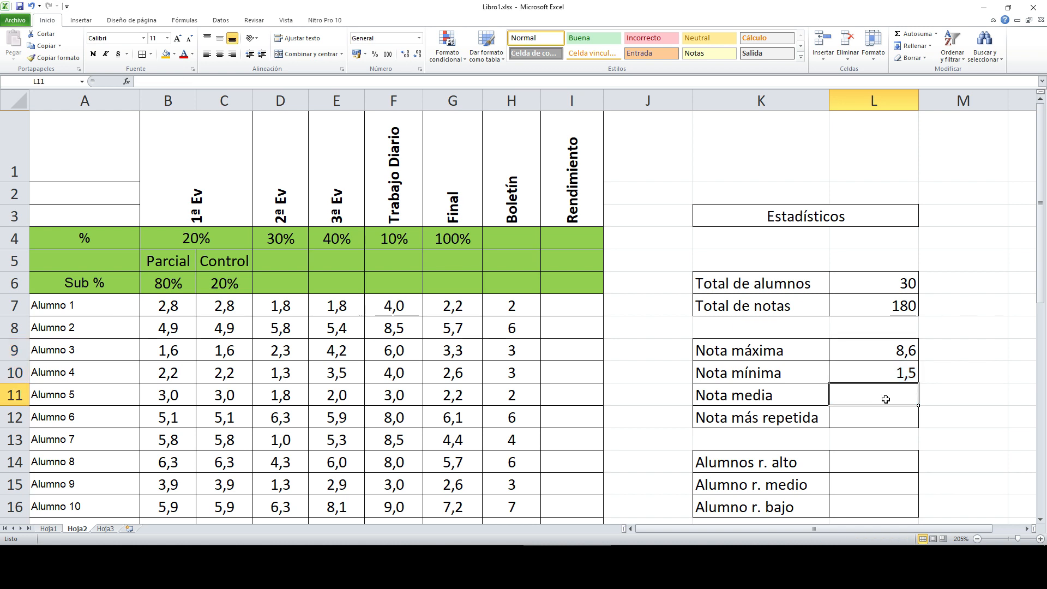
type("=PROMEDIO(")
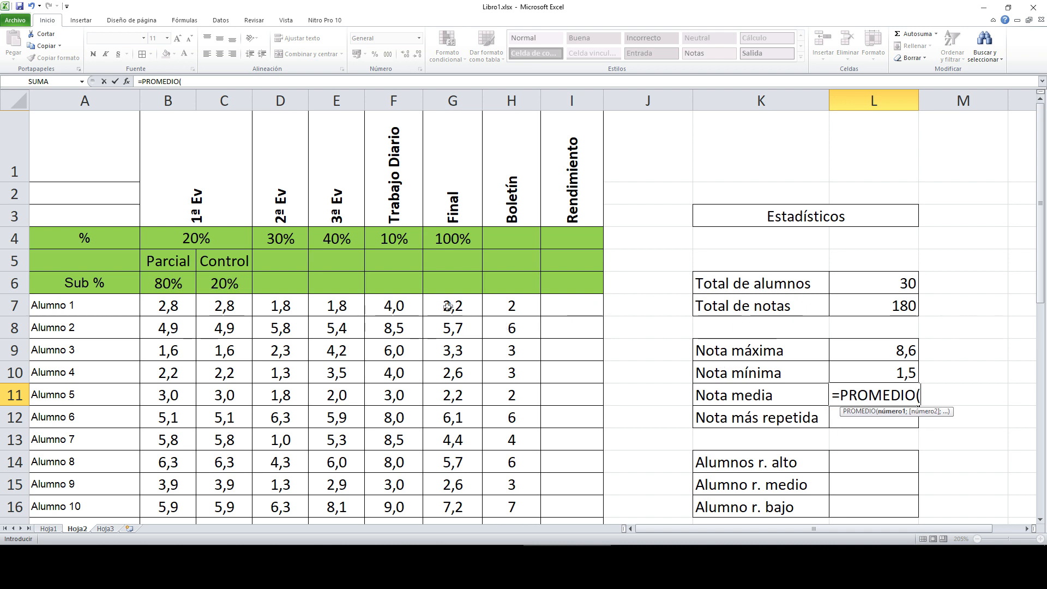
left_click_drag(459, 305, 465, 463)
key("Return")
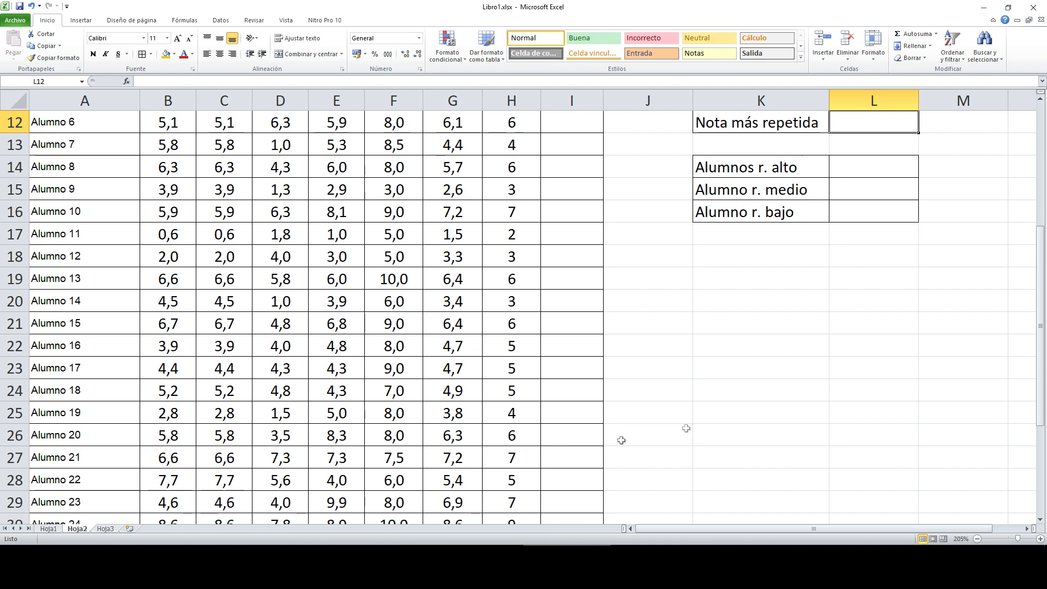
scroll(793, 452, "down", 3)
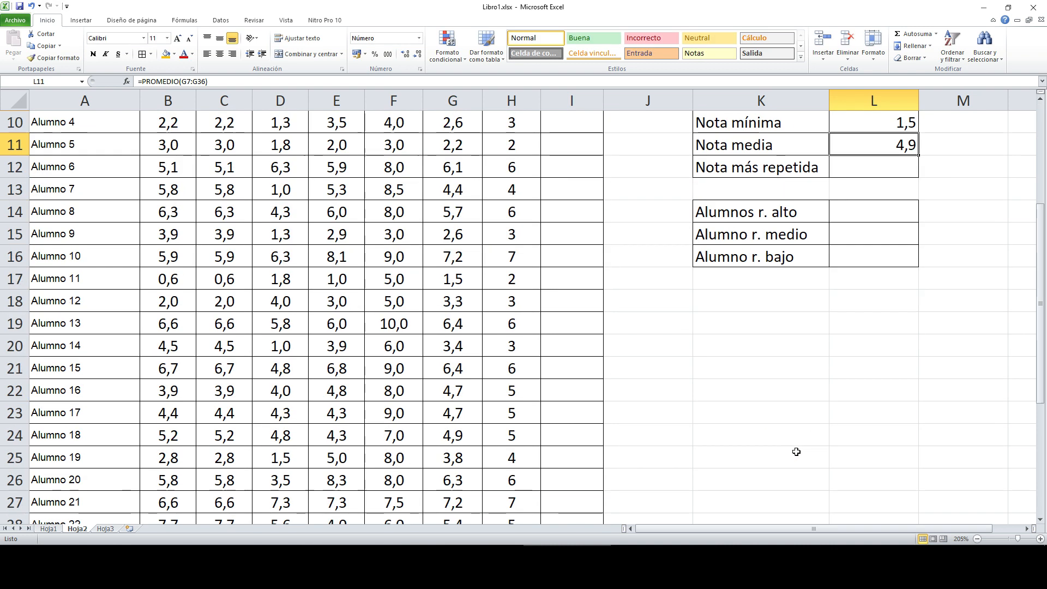
scroll(820, 359, "up", 2)
Step: Enter =MODA(G7:G36) in Nota más repetida (L12), which returns #N/A
left_click(868, 296)
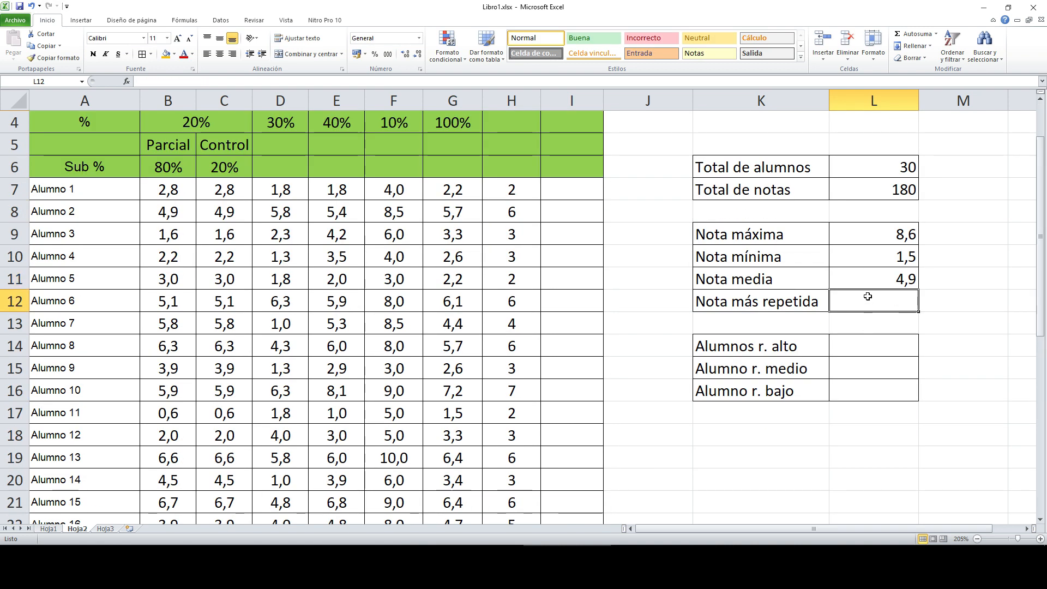
type("=M")
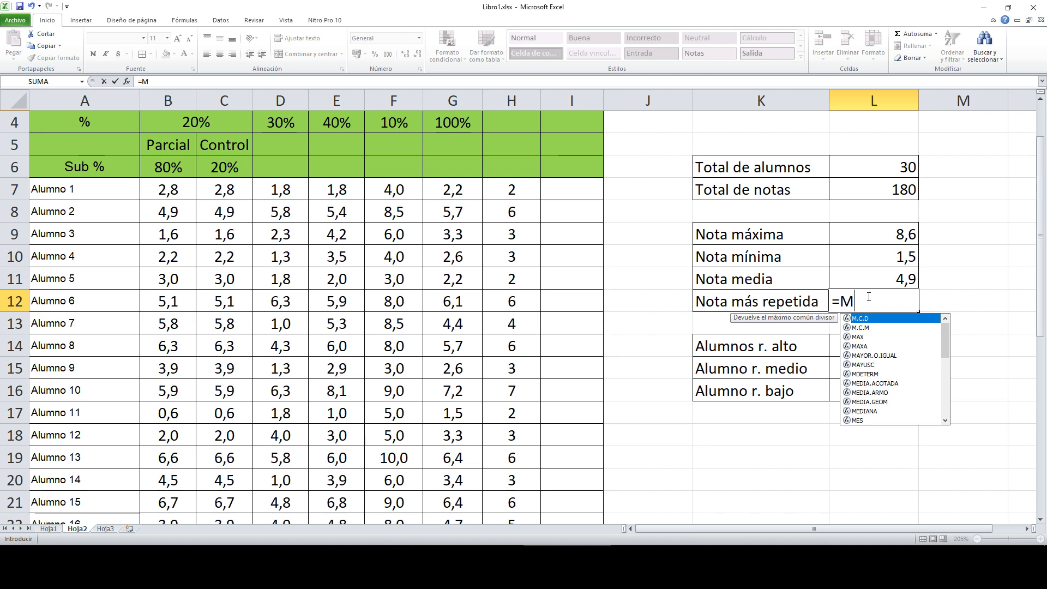
type("ODA(")
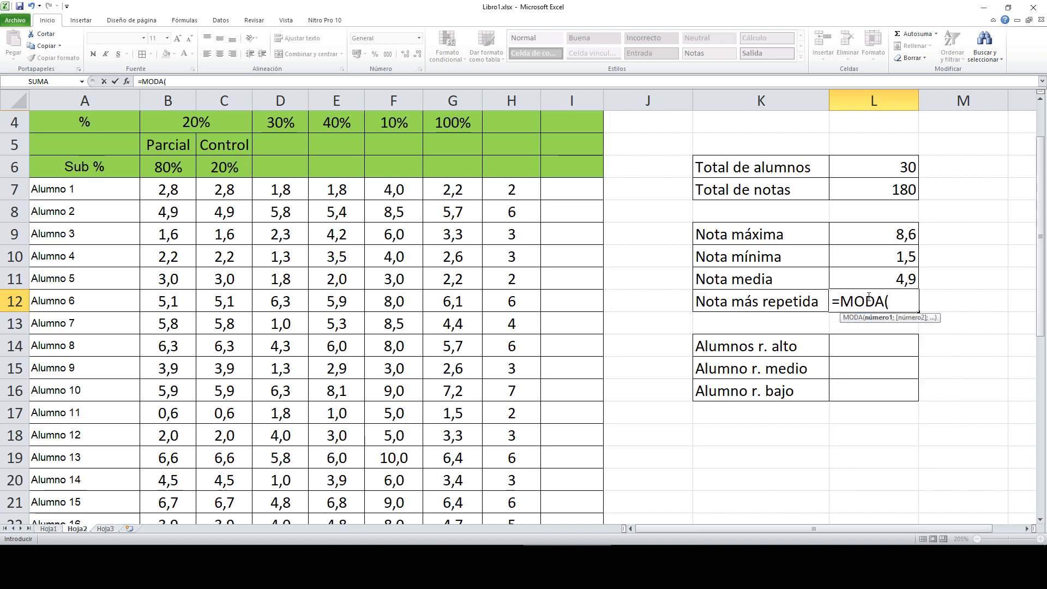
scroll(455, 189, "up", 1)
left_click_drag(462, 305, 465, 458)
type(")")
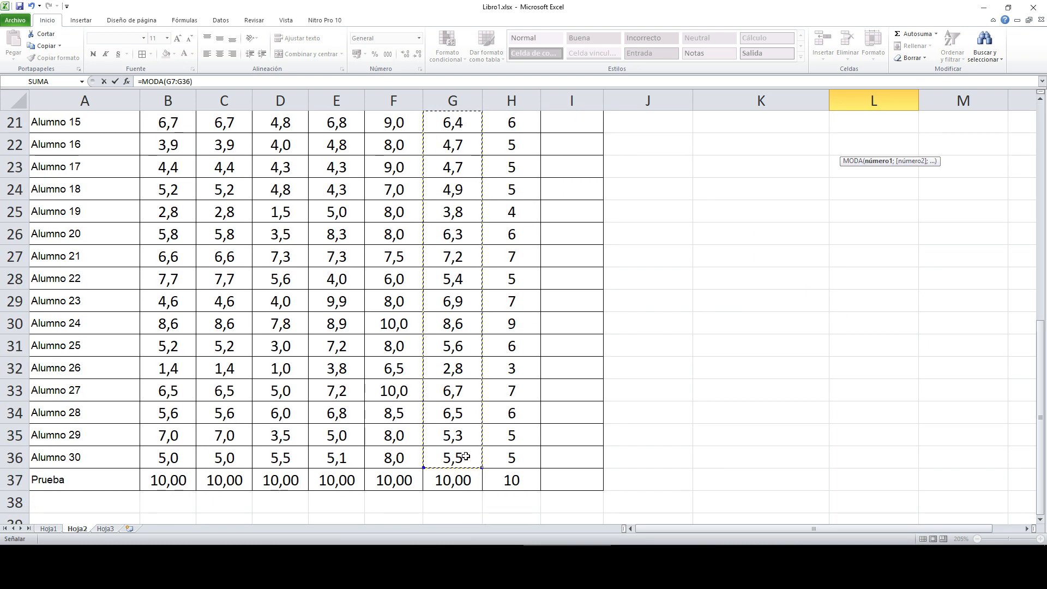
key("Return")
left_click(861, 417)
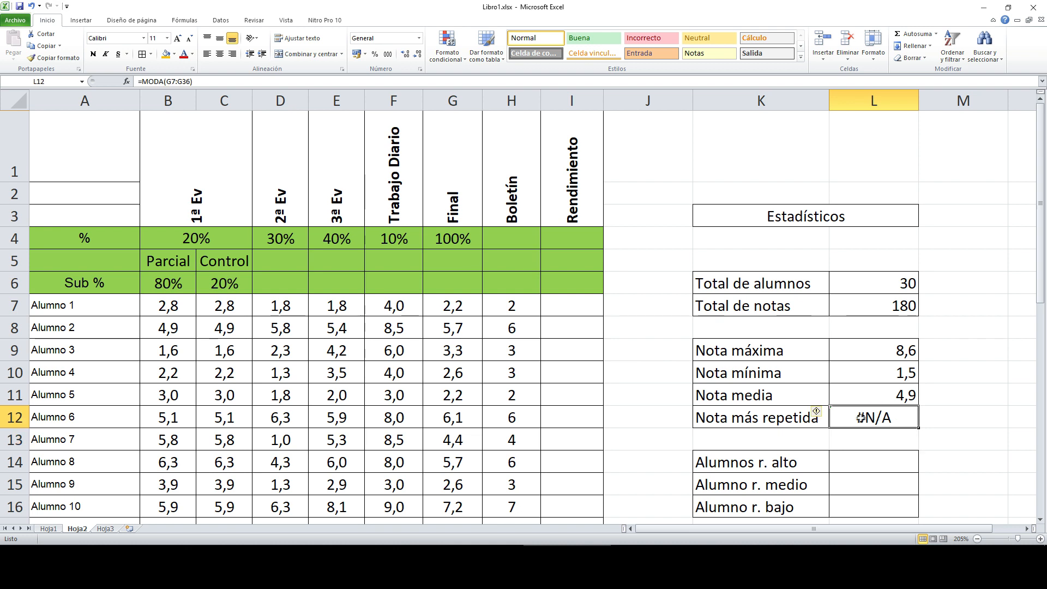
scroll(867, 419, "down", 2)
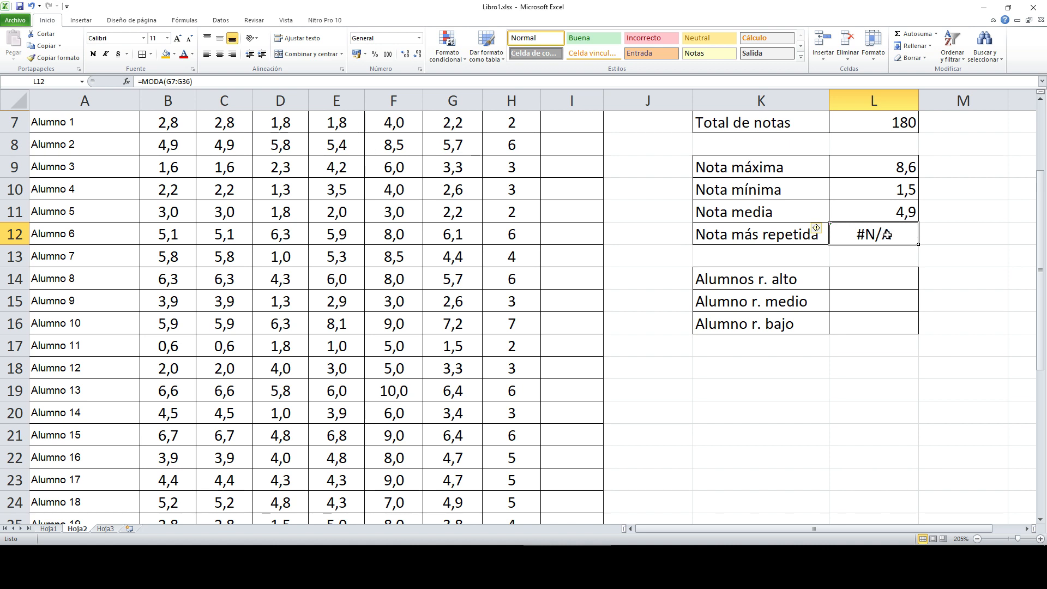
Step: Change the mode formula to =MODA(B7:G36) so it shows 8
left_click_drag(166, 81, 189, 82)
key("Delete")
left_click_drag(171, 123, 451, 483)
key("Return")
left_click(904, 416)
scroll(484, 365, "down", 4)
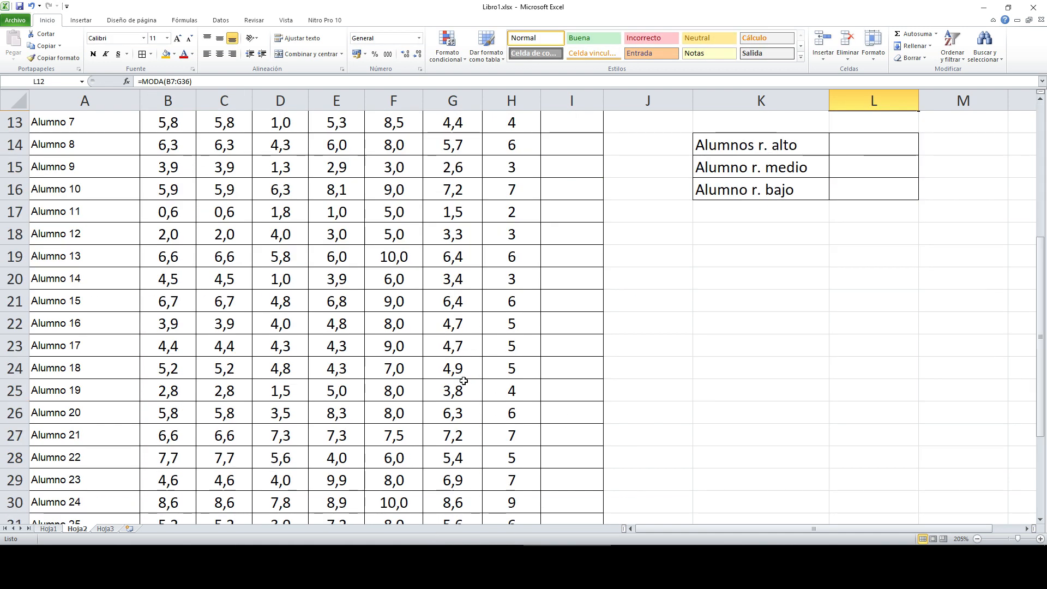
scroll(463, 380, "up", 4)
scroll(890, 419, "down", 2)
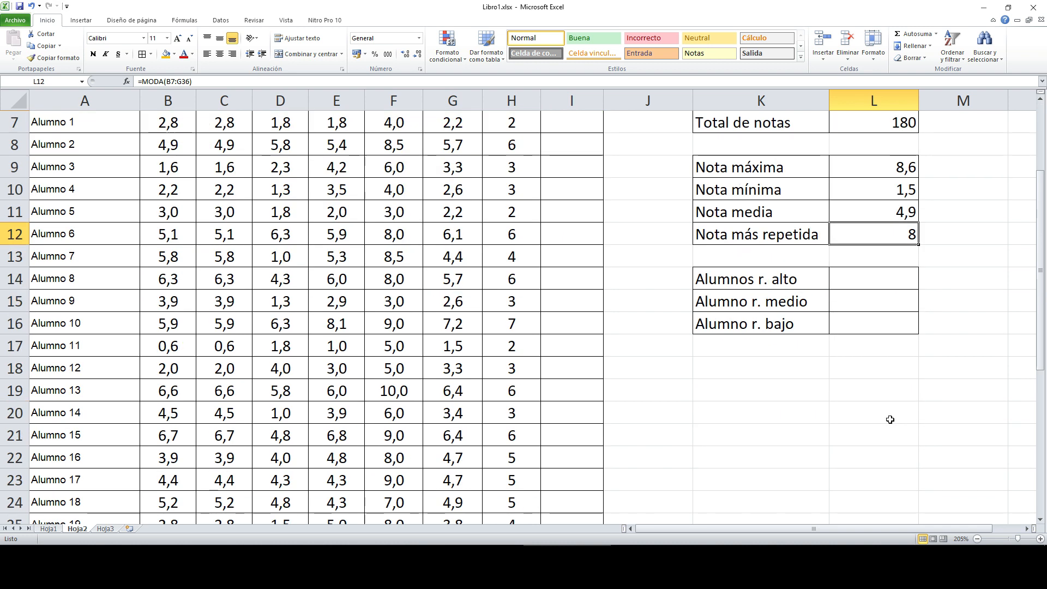